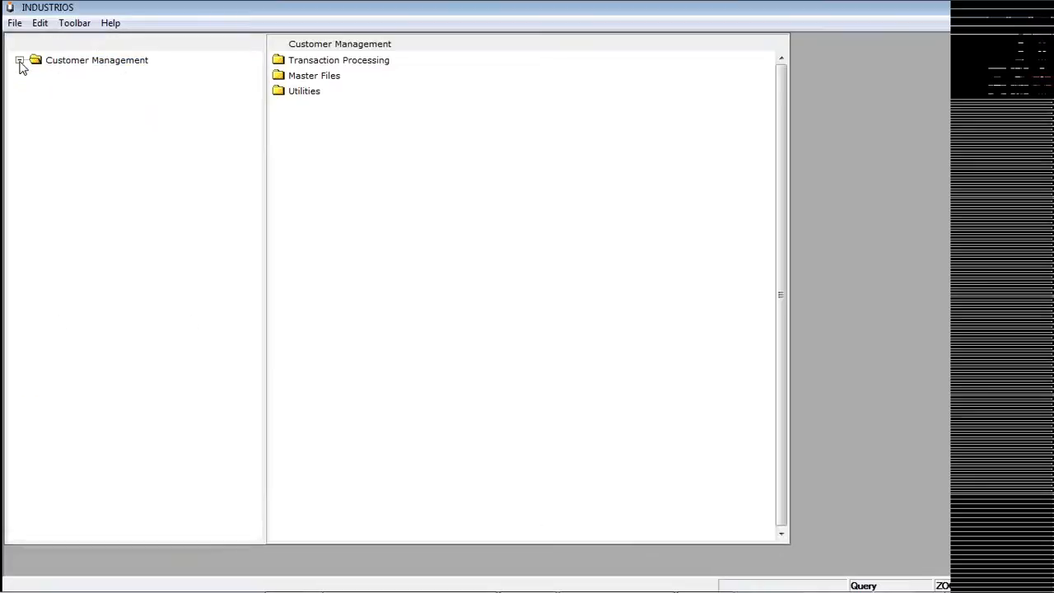
Open the Accounts Workbench from the transaction processing section of Customer Management.
{"action": "left_click", "coordinate": [86, 76]}
{"action": "left_click", "coordinate": [332, 61]}
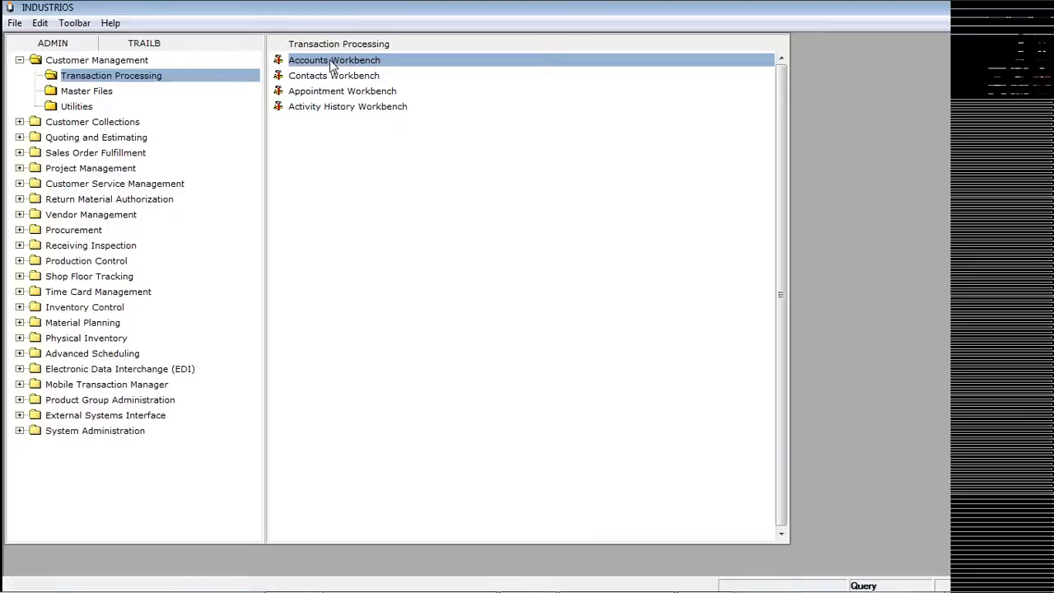
{"action": "double_click", "coordinate": [332, 62]}
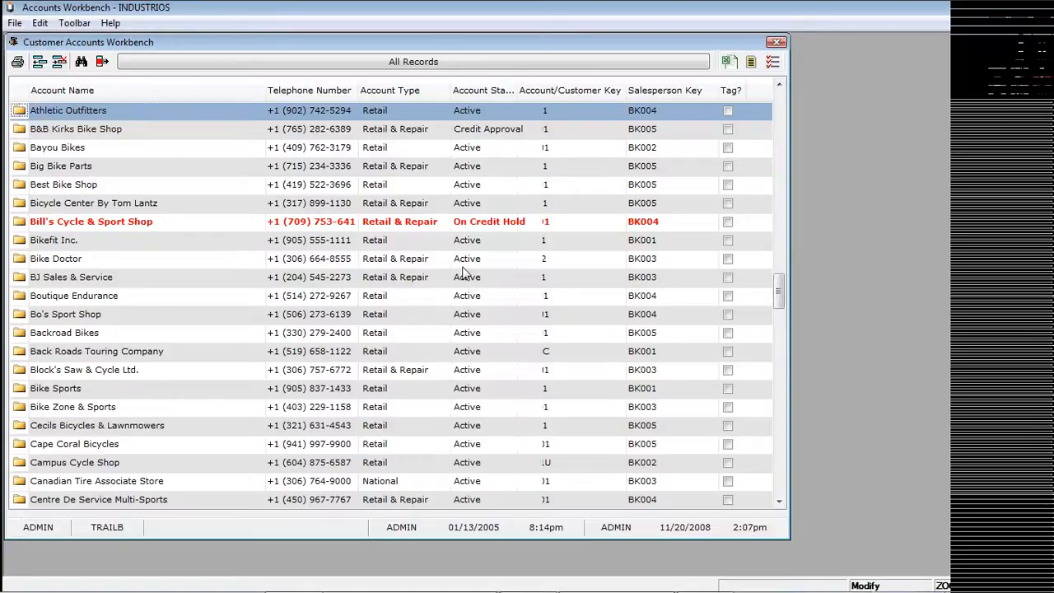
Filter the customer accounts list with the public view Ontario Accounts.
{"action": "left_click", "coordinate": [414, 63]}
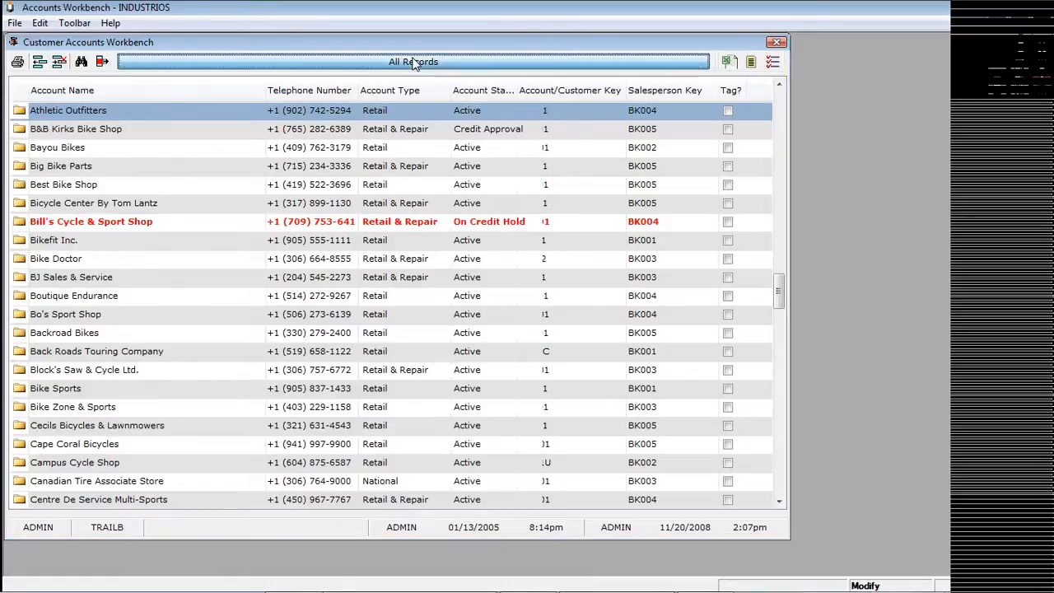
{"action": "left_click", "coordinate": [226, 229]}
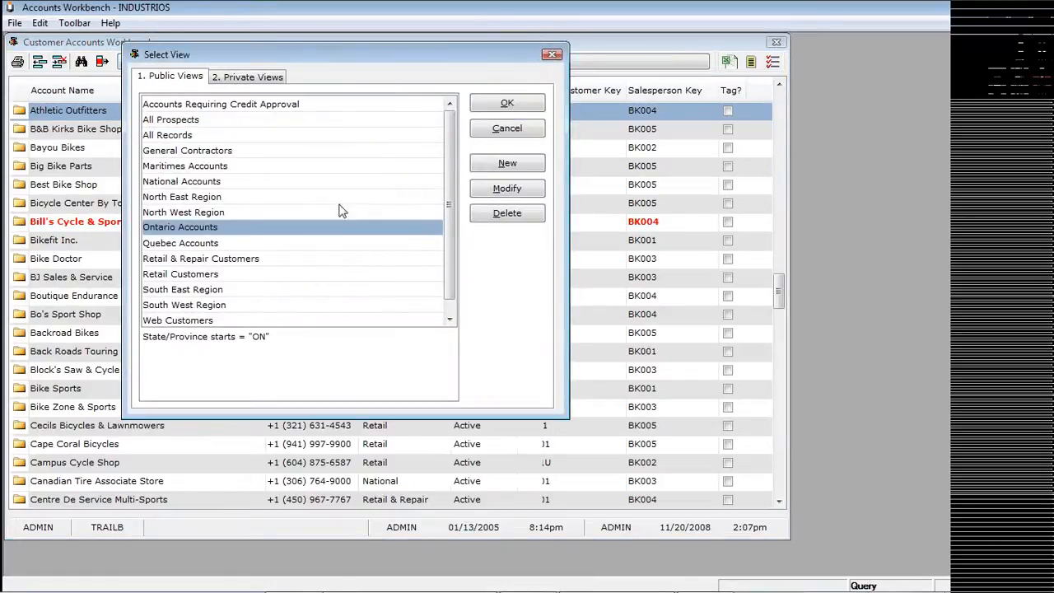
{"action": "left_click", "coordinate": [507, 104]}
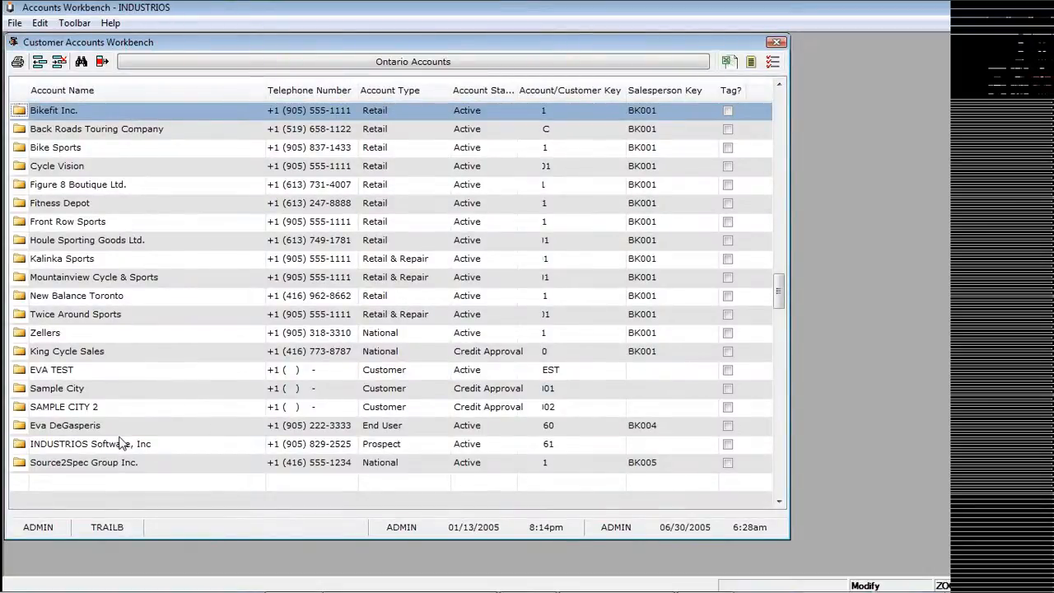
Return the accounts list to the All Records view and open the Back Roads Touring Company account.
{"action": "left_click", "coordinate": [350, 64]}
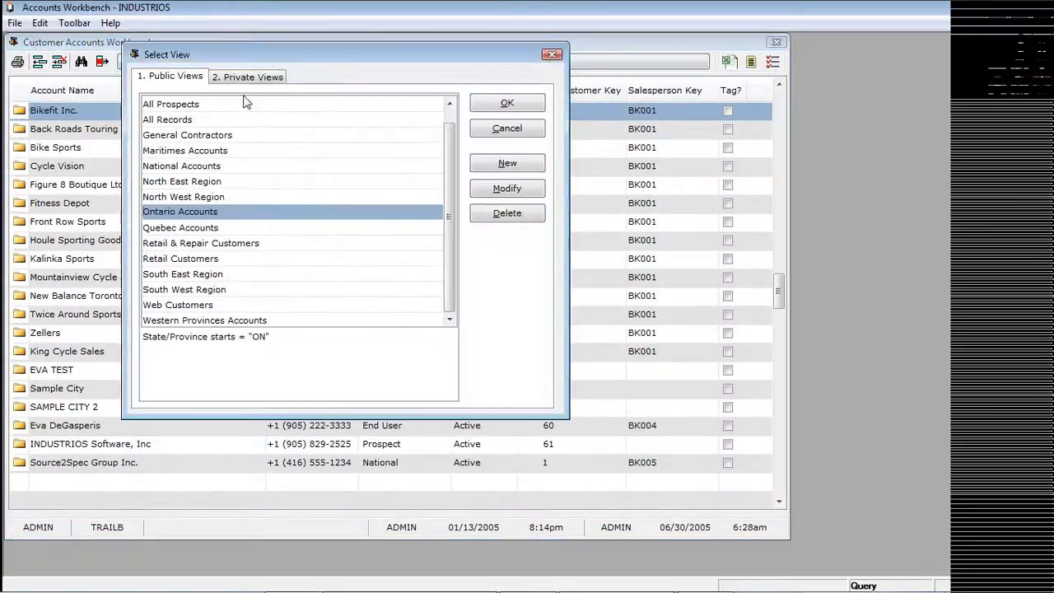
{"action": "left_click", "coordinate": [262, 118]}
{"action": "left_click", "coordinate": [478, 109]}
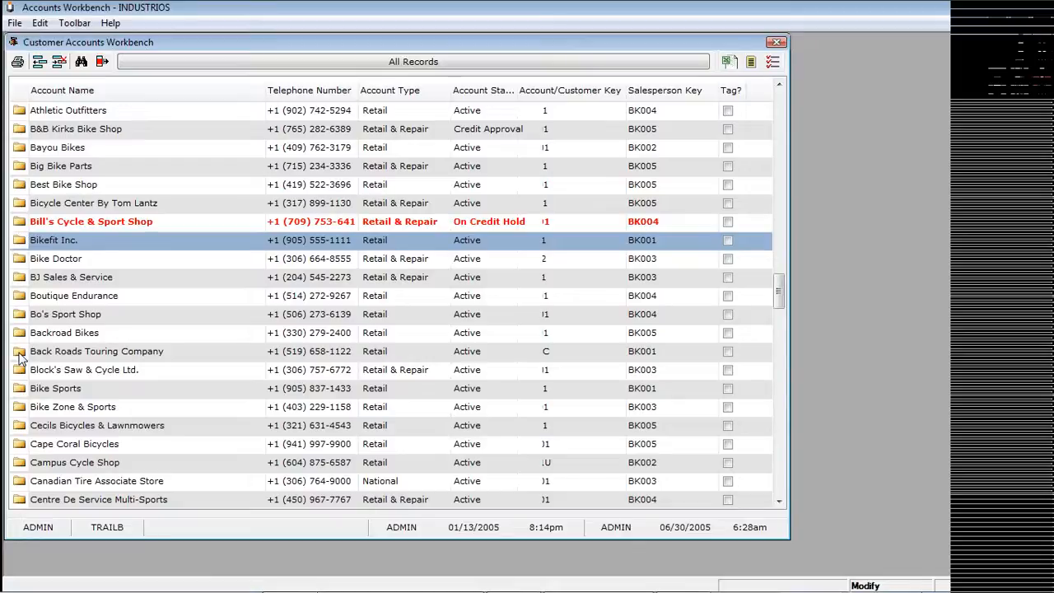
{"action": "double_click", "coordinate": [20, 354]}
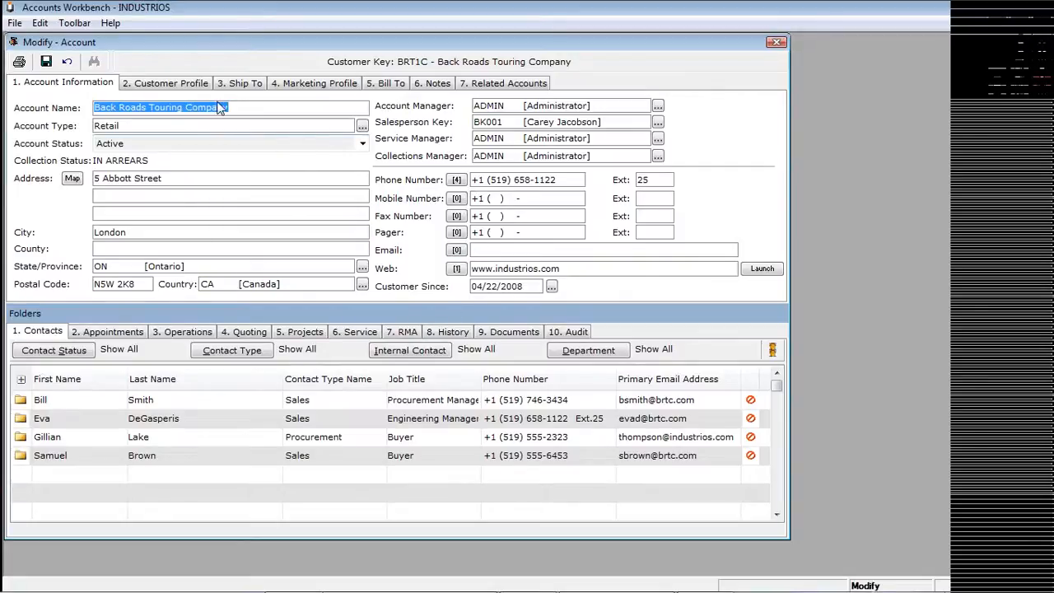
Examine the carrier and classification settings in the account's customer profile.
{"action": "left_click", "coordinate": [192, 85]}
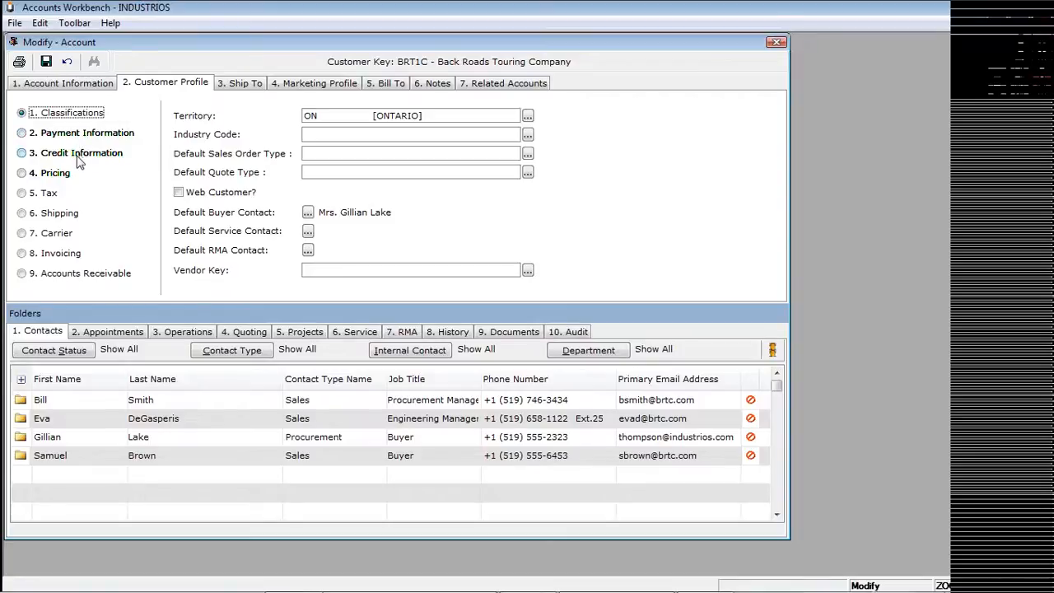
{"action": "left_click", "coordinate": [51, 236]}
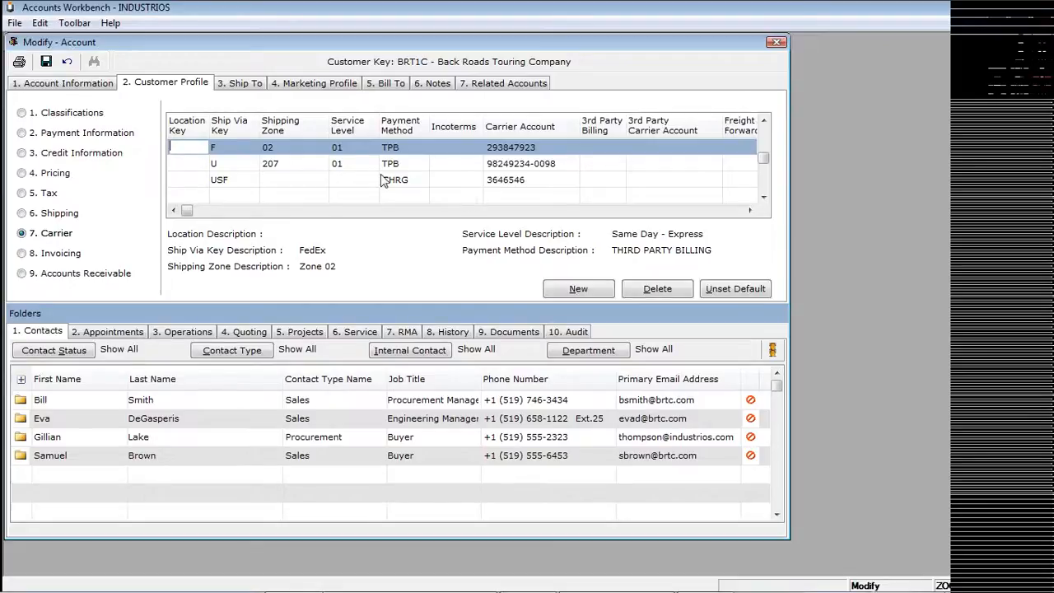
{"action": "left_click", "coordinate": [95, 121]}
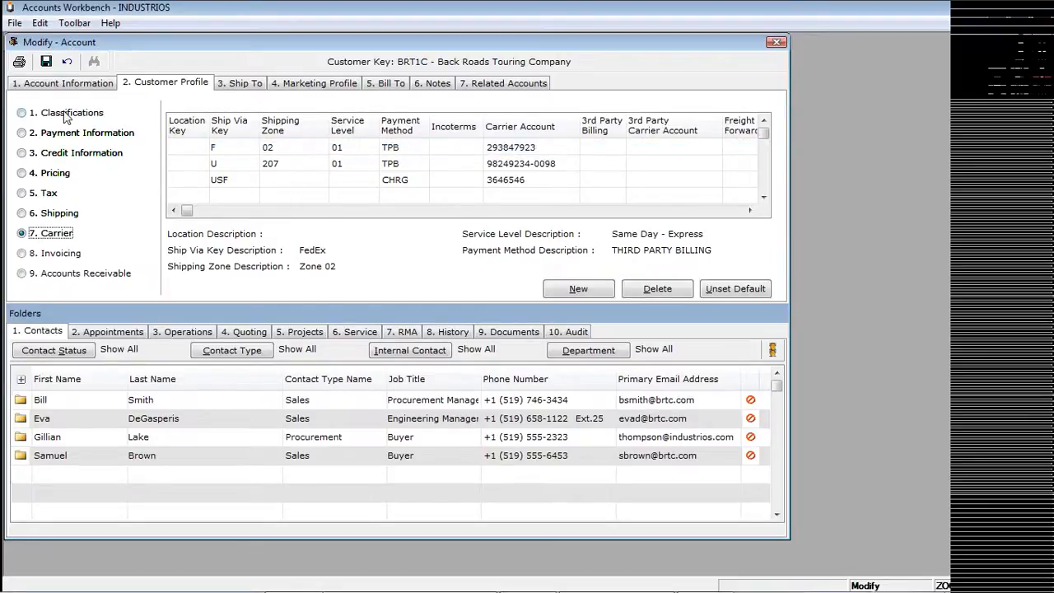
{"action": "left_click", "coordinate": [66, 114]}
Examine the customer's accounts receivable summary and its transactions, and return to the account information.
{"action": "left_click", "coordinate": [48, 275]}
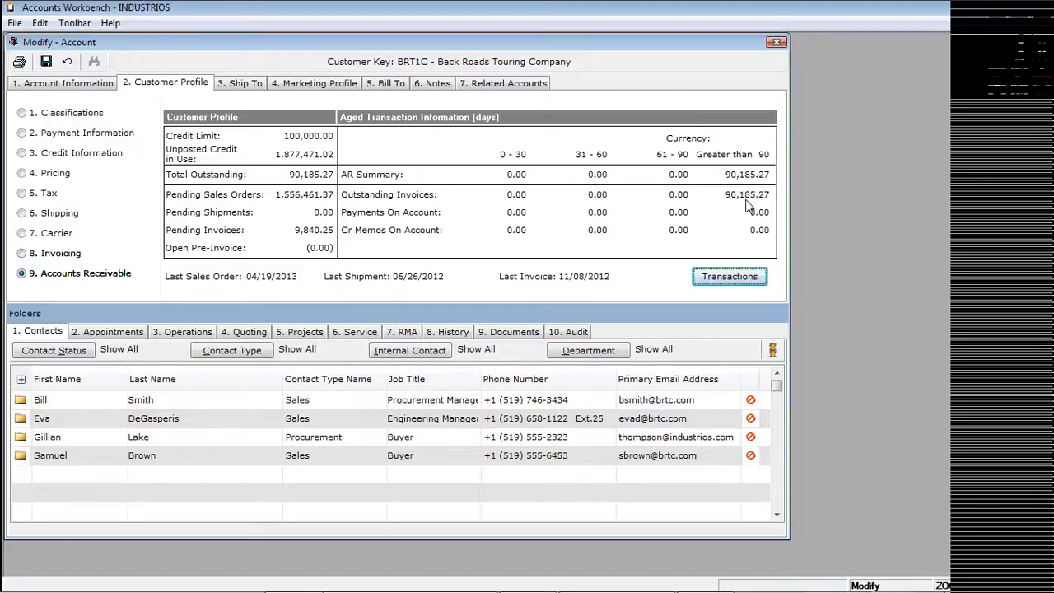
{"action": "left_click", "coordinate": [730, 277]}
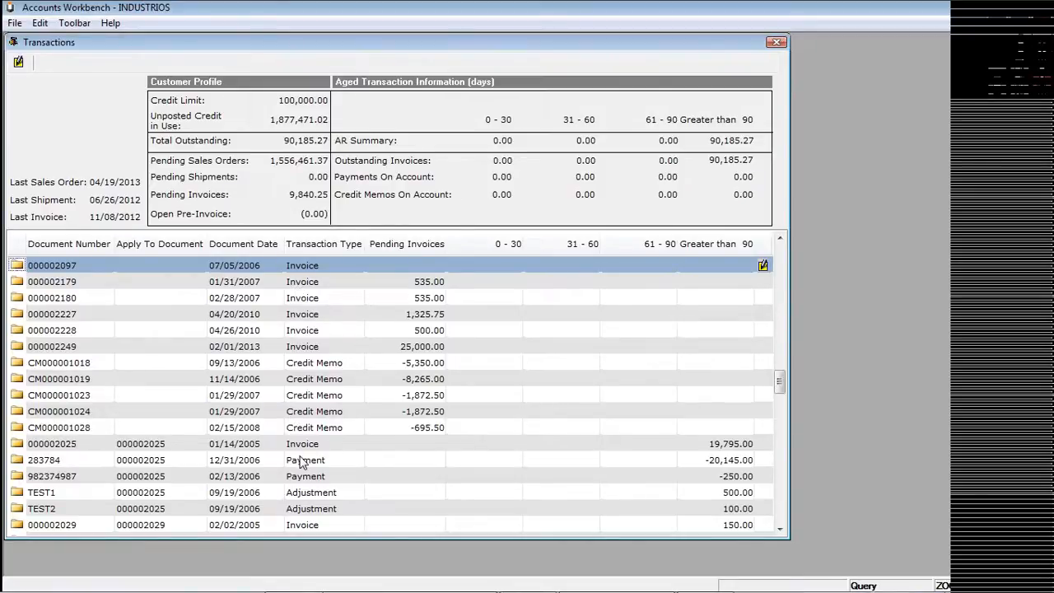
{"action": "left_click", "coordinate": [774, 43]}
{"action": "left_click", "coordinate": [49, 86]}
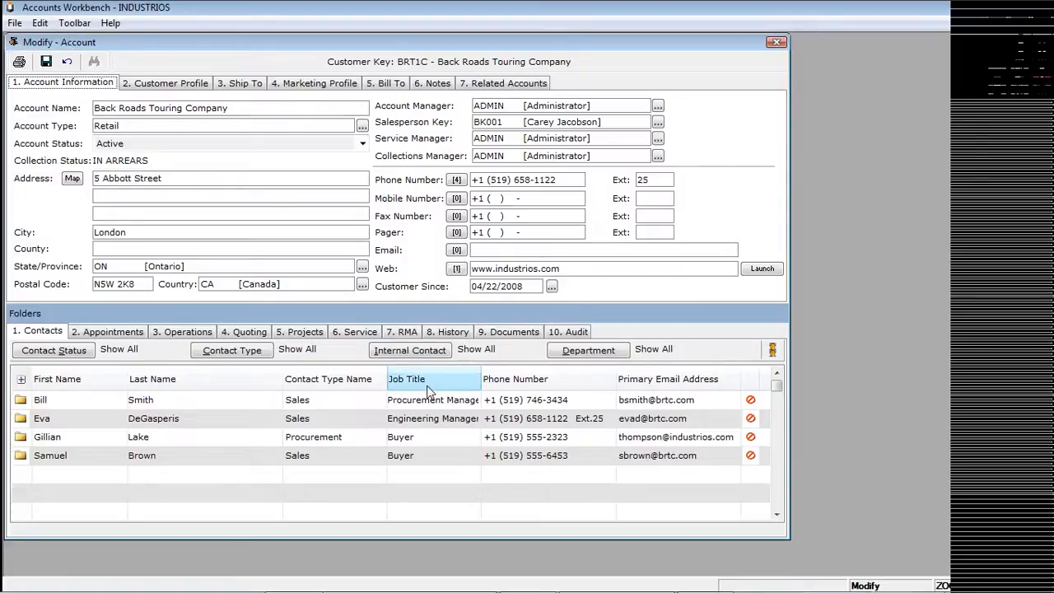
Examine the account's appointments, open the Sales Follow Up appointment of 10/25/2012, and close it without changes.
{"action": "left_click", "coordinate": [118, 336]}
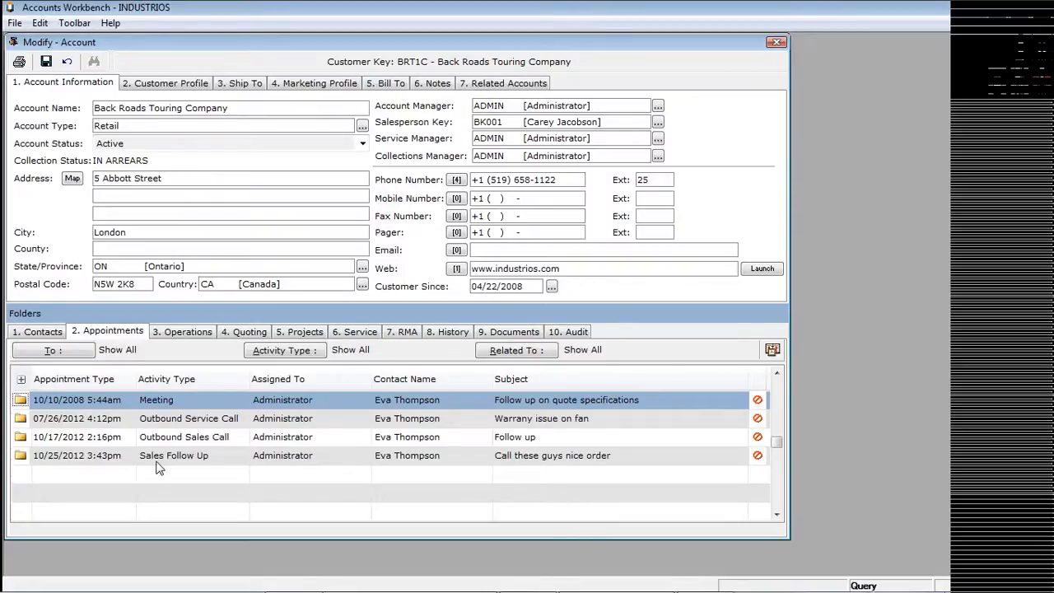
{"action": "left_click", "coordinate": [107, 456]}
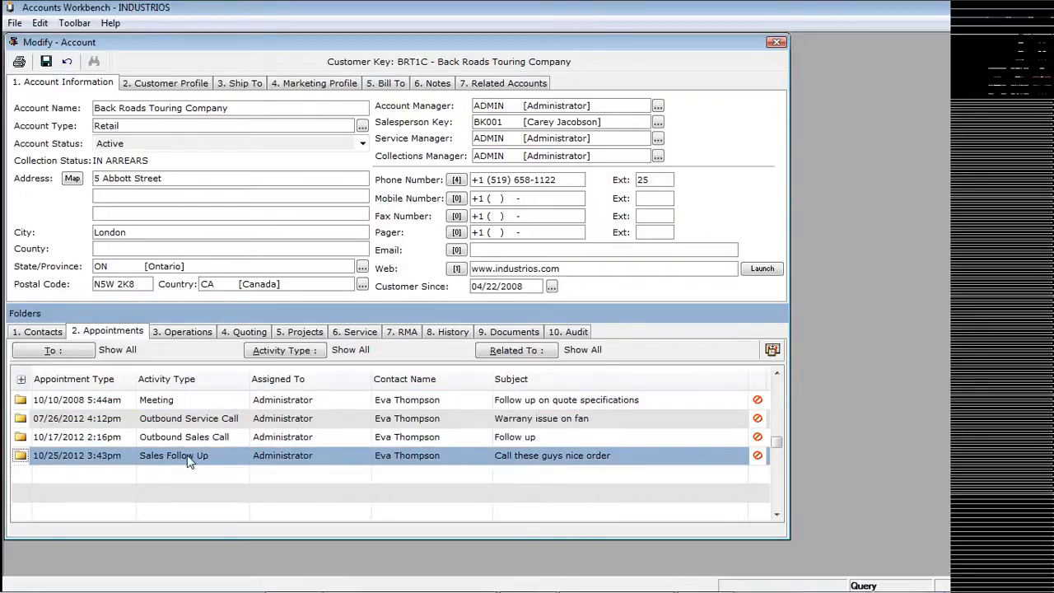
{"action": "double_click", "coordinate": [20, 458]}
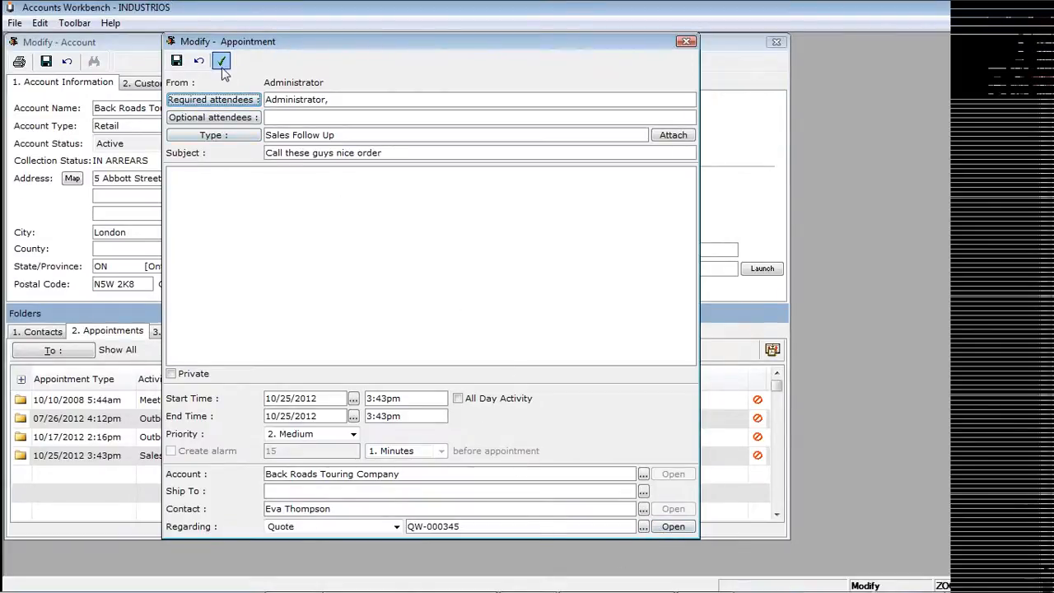
{"action": "left_click", "coordinate": [687, 43]}
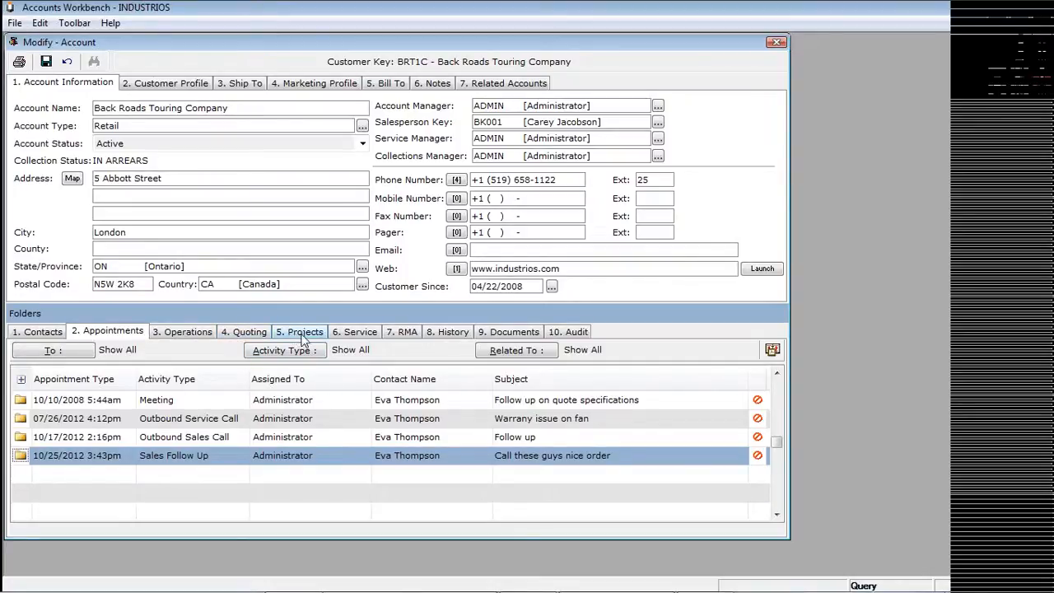
Examine the account's open service tickets and its shipment history.
{"action": "left_click", "coordinate": [369, 334]}
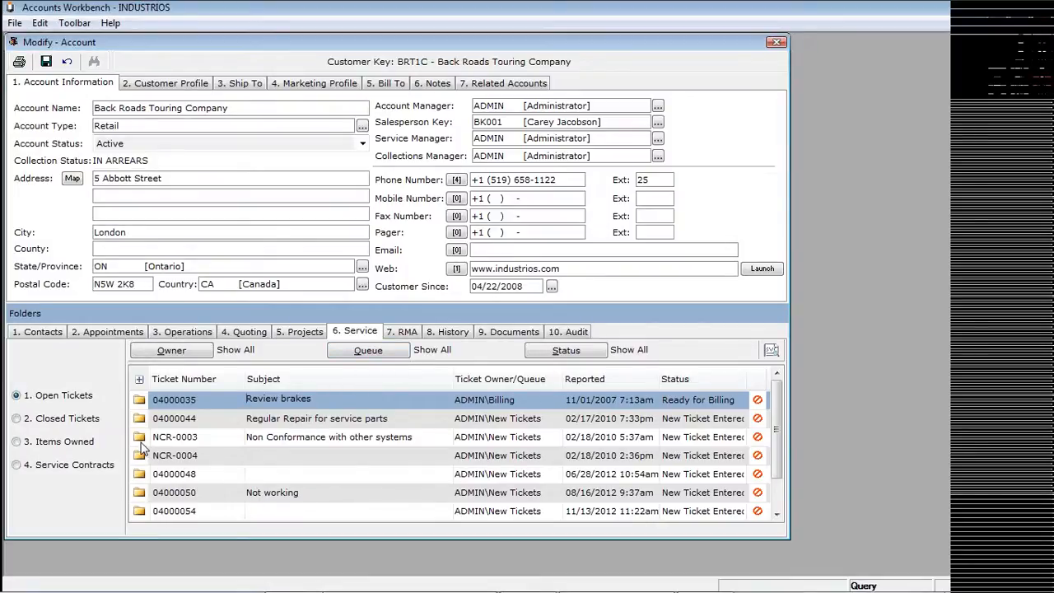
{"action": "left_click", "coordinate": [164, 333]}
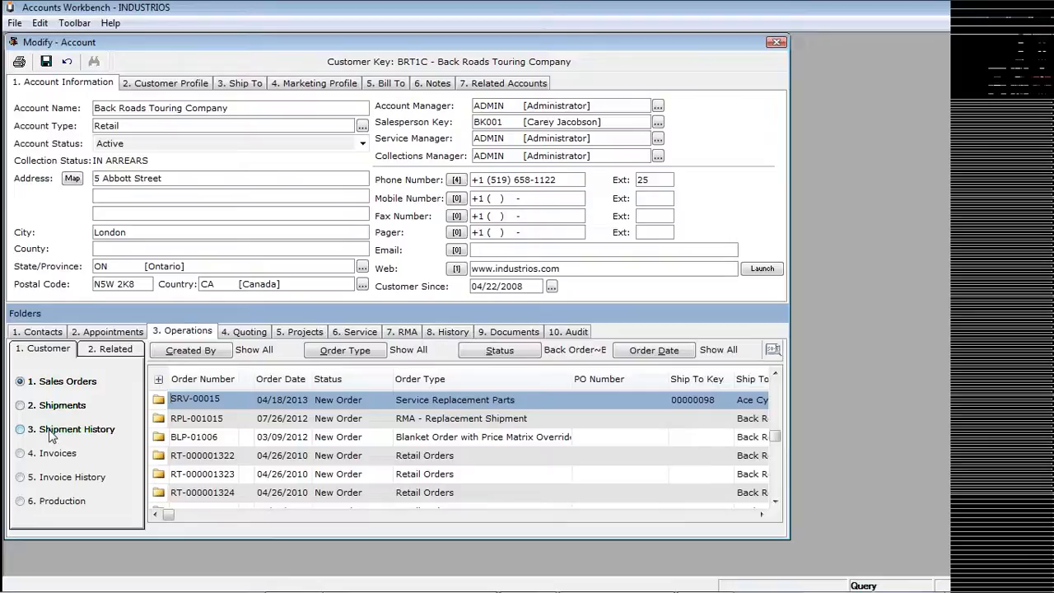
{"action": "left_click", "coordinate": [49, 432]}
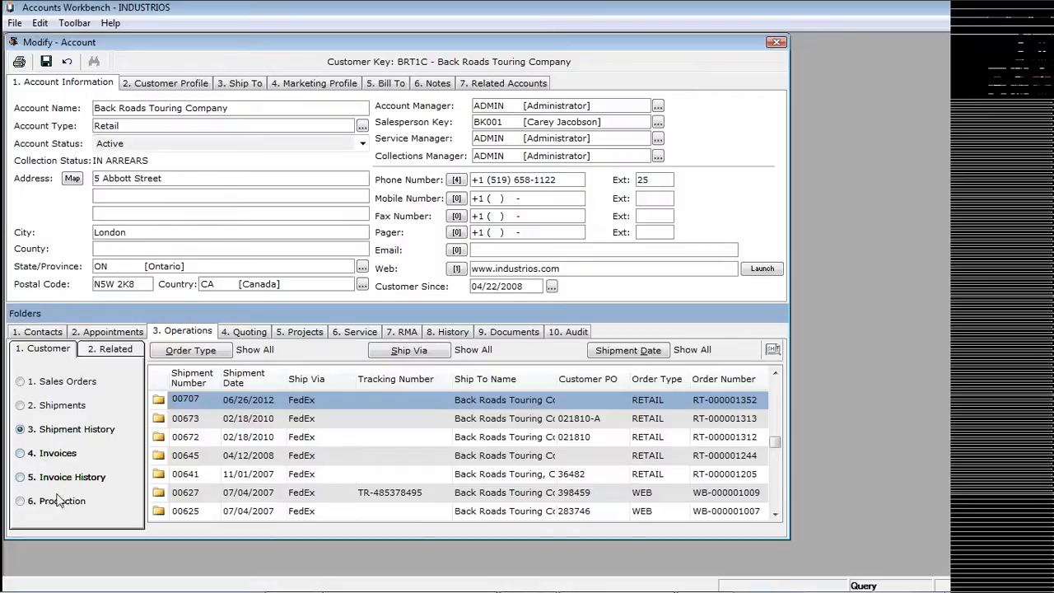
Open the account's quote for the BAASS project and examine the line details of the BAASS SPECIAL item.
{"action": "left_click", "coordinate": [245, 334]}
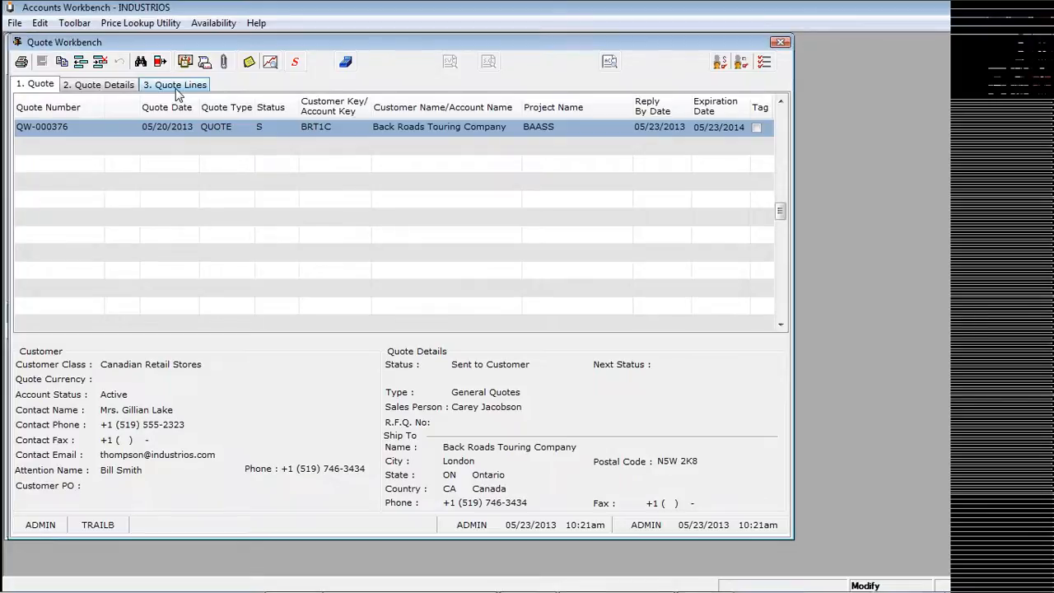
{"action": "left_click", "coordinate": [175, 89]}
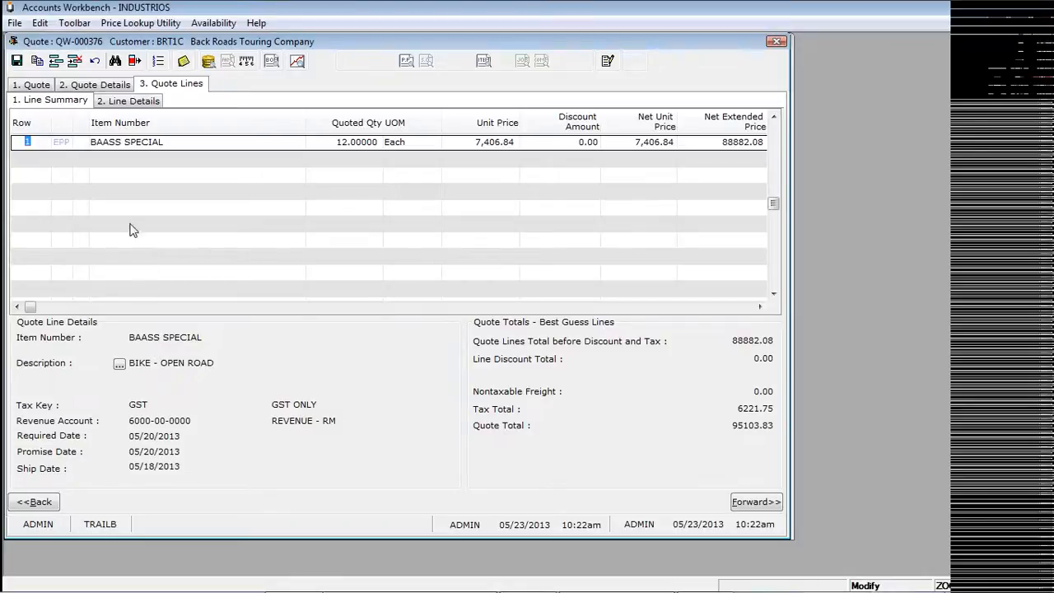
{"action": "mouse_move", "coordinate": [103, 152]}
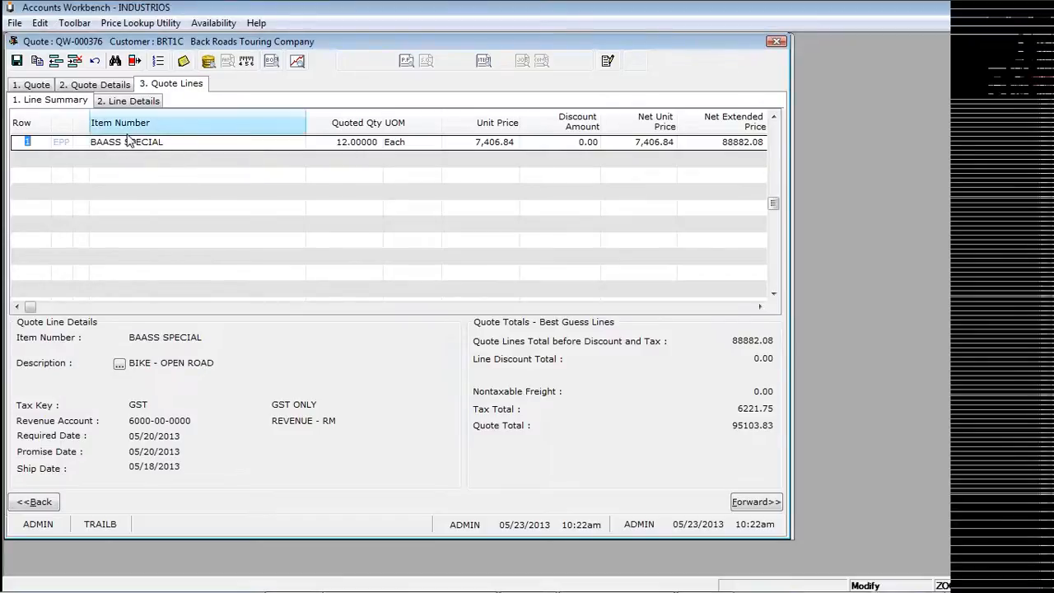
{"action": "mouse_move", "coordinate": [138, 155]}
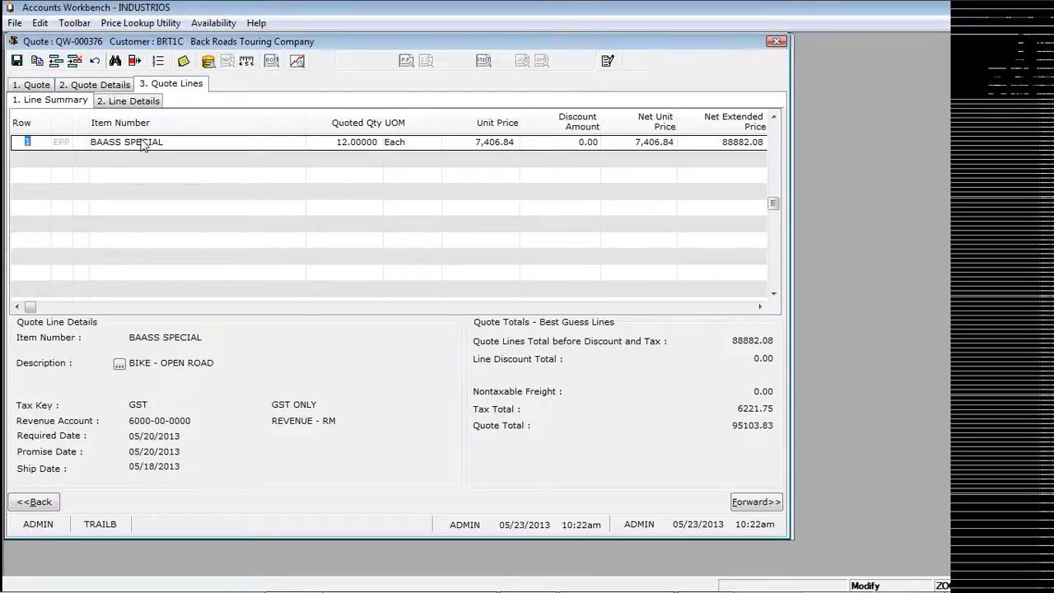
{"action": "left_click", "coordinate": [138, 102]}
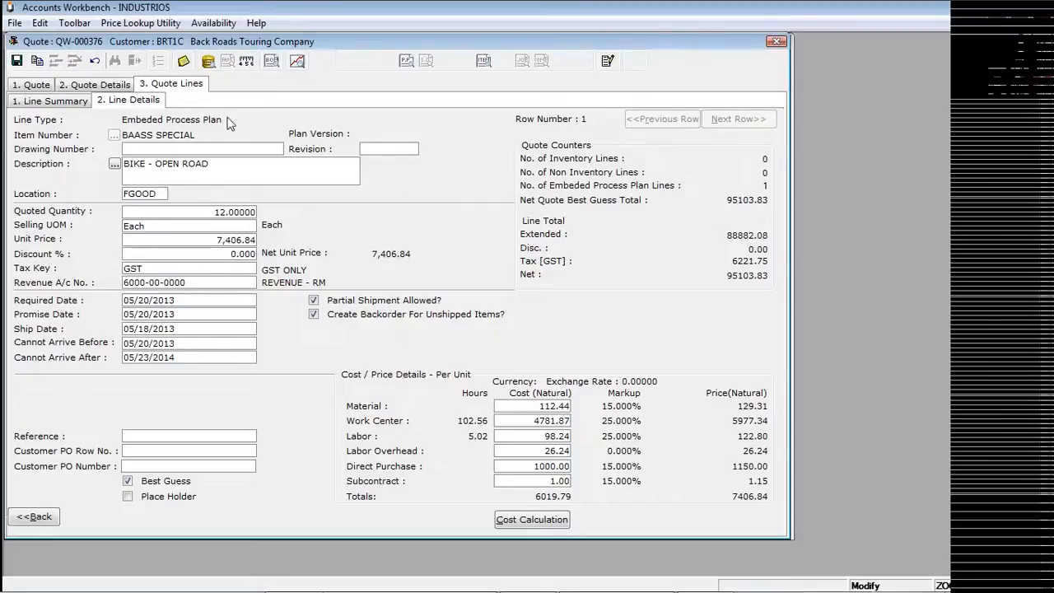
Calculate the quote's component availability with an estimated quote win date of 05/27/2013 and the Minimum shift.
{"action": "left_click", "coordinate": [271, 62]}
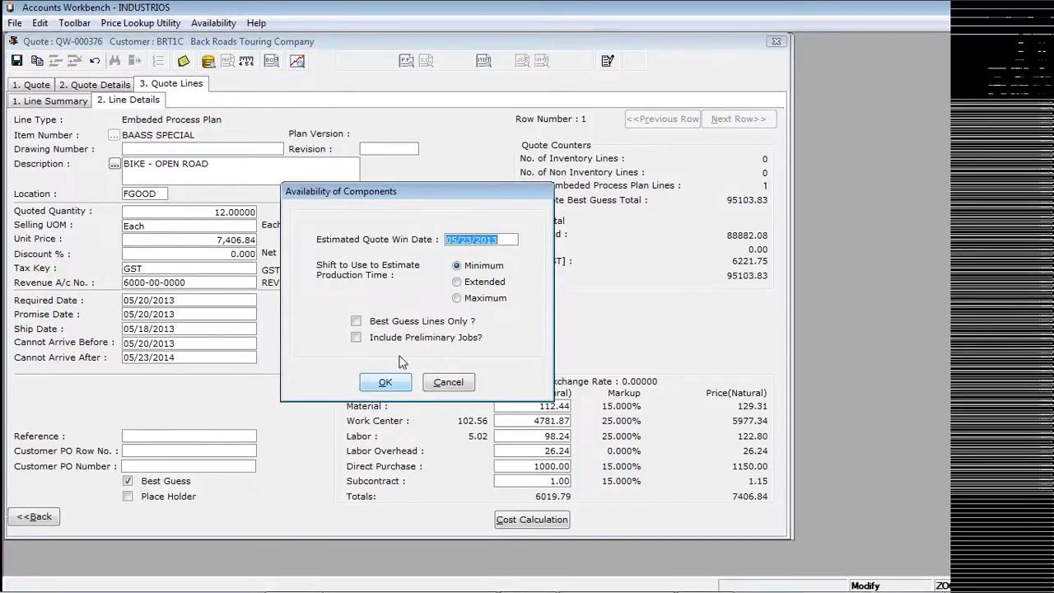
{"action": "left_click", "coordinate": [471, 240]}
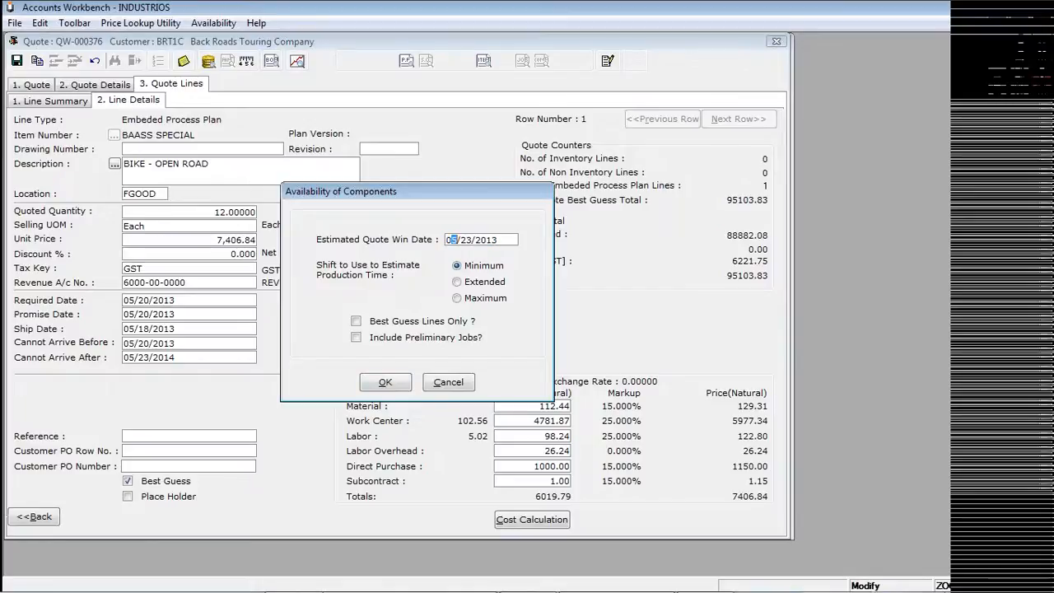
{"action": "key", "text": "BackSpace"}
{"action": "type", "text": "7"}
{"action": "left_click", "coordinate": [398, 393]}
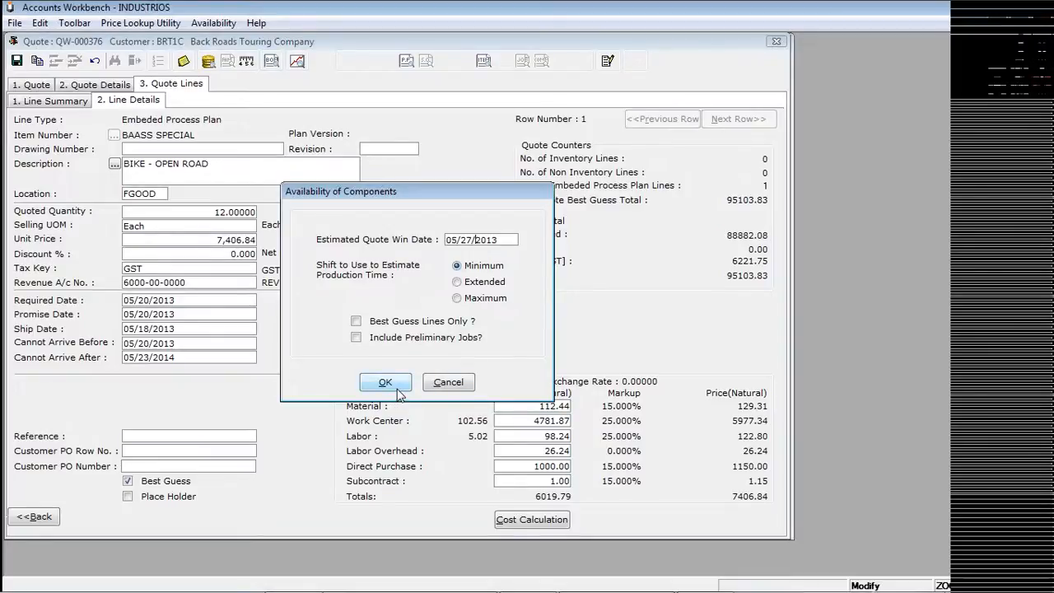
{"action": "left_click", "coordinate": [385, 376]}
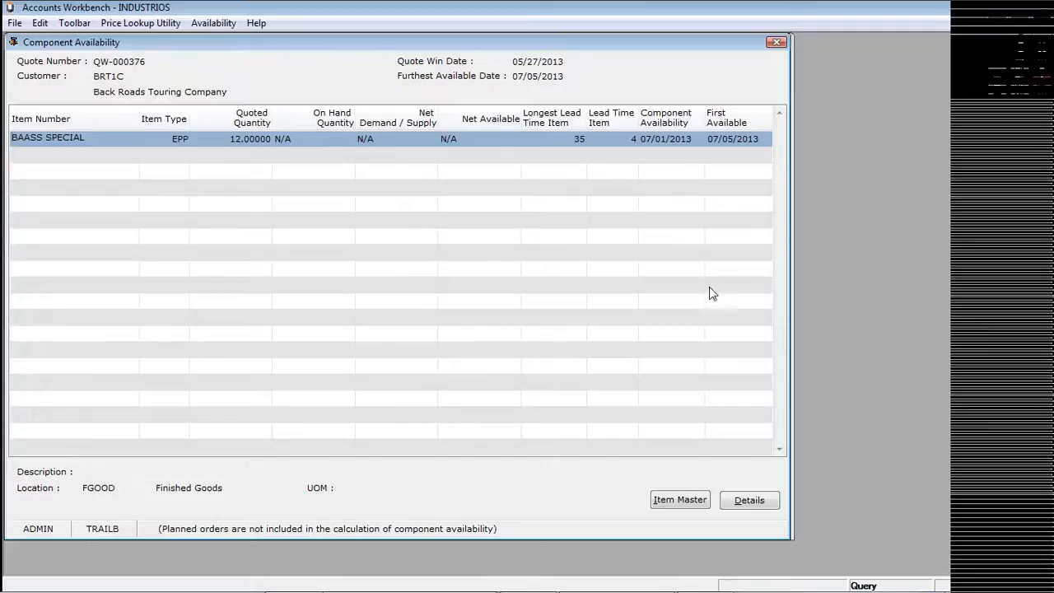
Examine the component availability details of BAASS SPECIAL, including RM100, DR400, FR200 and HB400, and return to the item overview.
{"action": "left_click", "coordinate": [750, 501]}
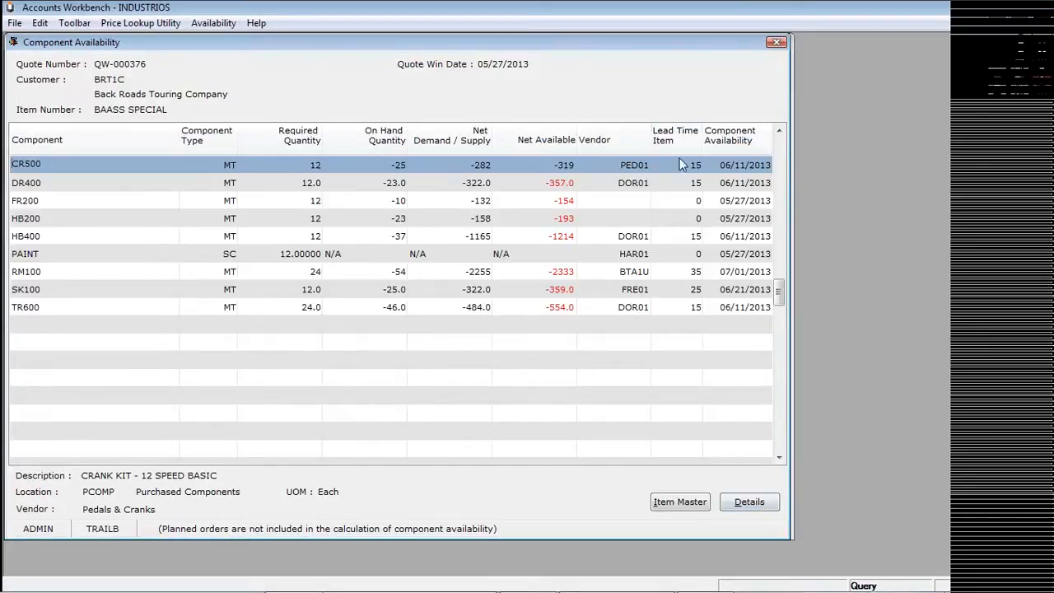
{"action": "left_click", "coordinate": [692, 278]}
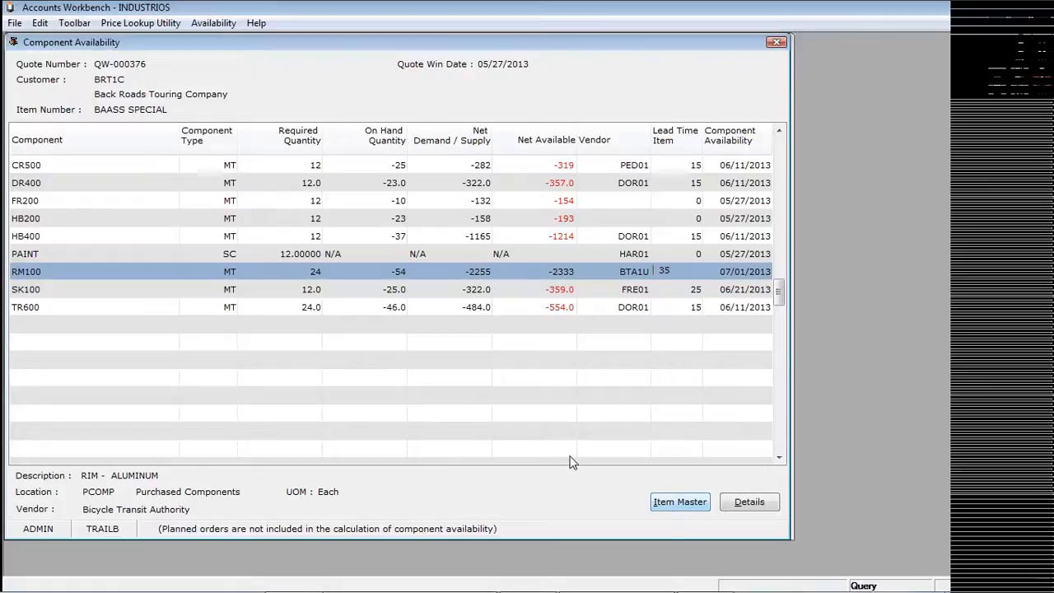
{"action": "left_click", "coordinate": [239, 183]}
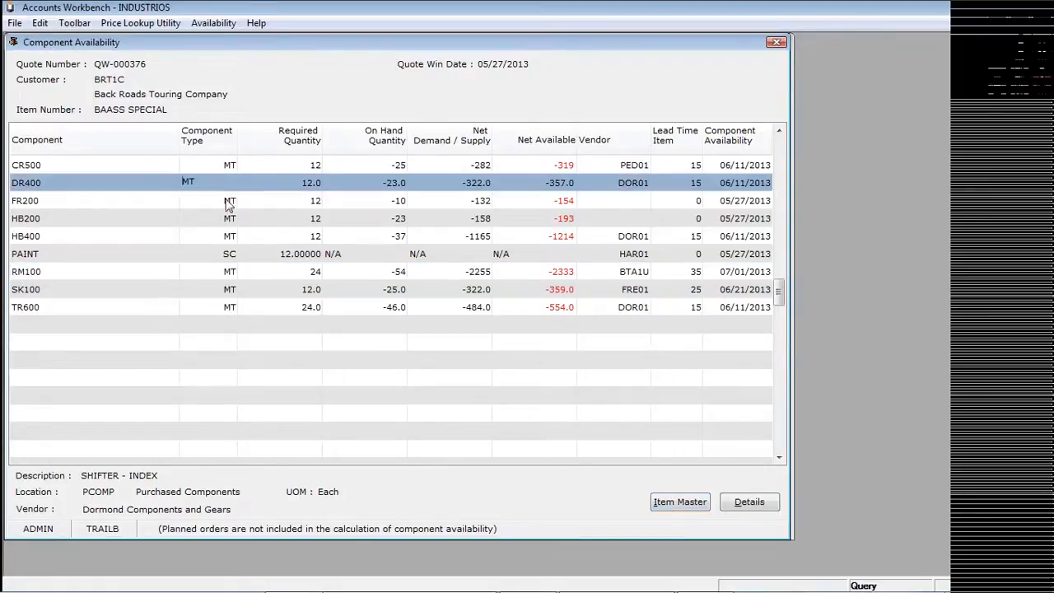
{"action": "left_click", "coordinate": [230, 202]}
{"action": "left_click", "coordinate": [230, 237]}
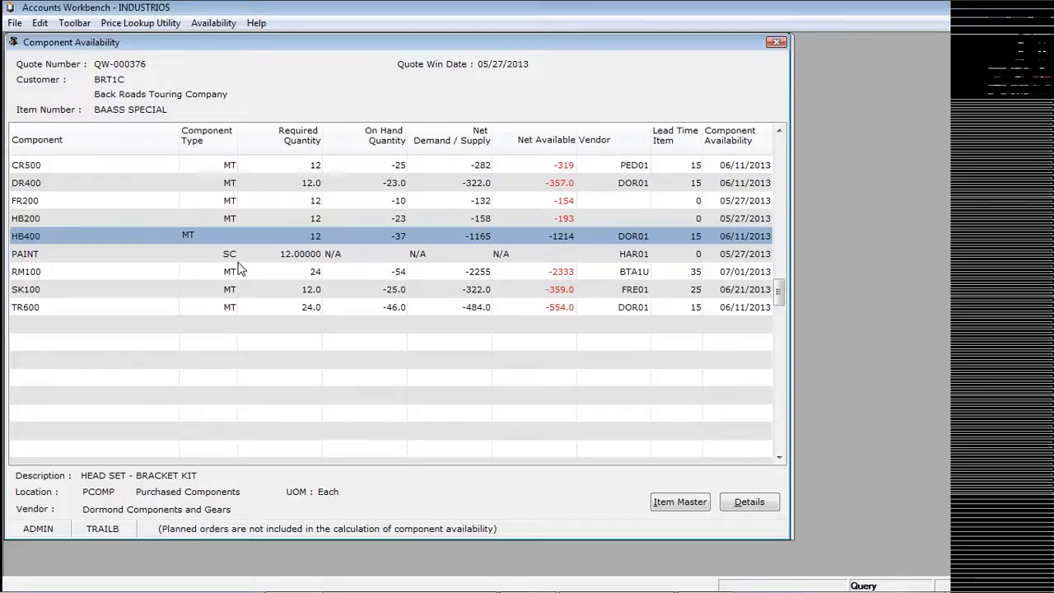
{"action": "key", "text": "Escape"}
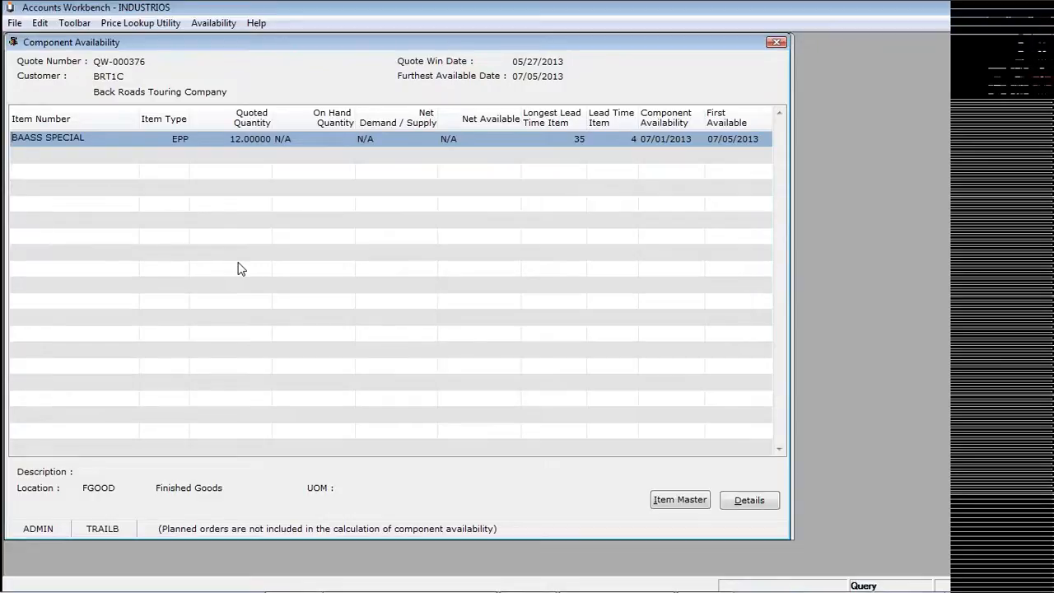
Return from component availability to the Quote Workbench and change the BAASS quote's status to Won.
{"action": "key", "text": "Escape"}
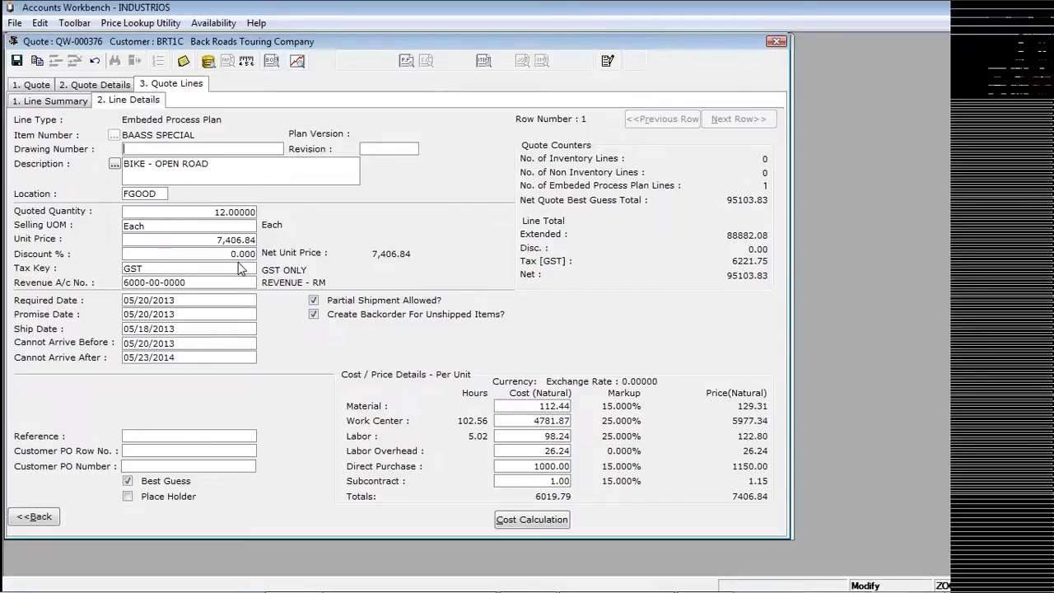
{"action": "key", "text": "ctrl+s"}
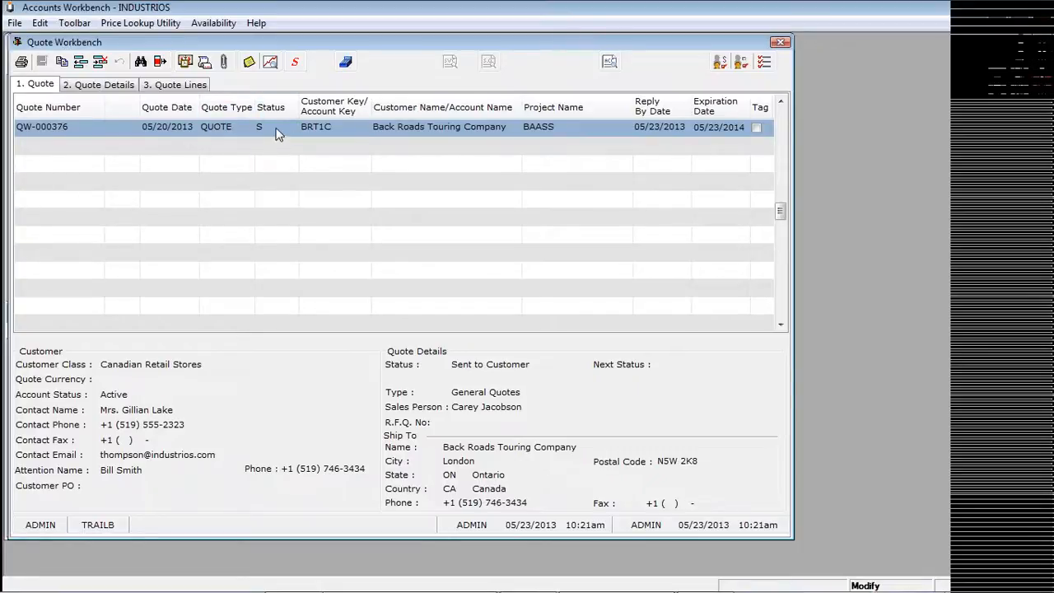
{"action": "left_click", "coordinate": [292, 66]}
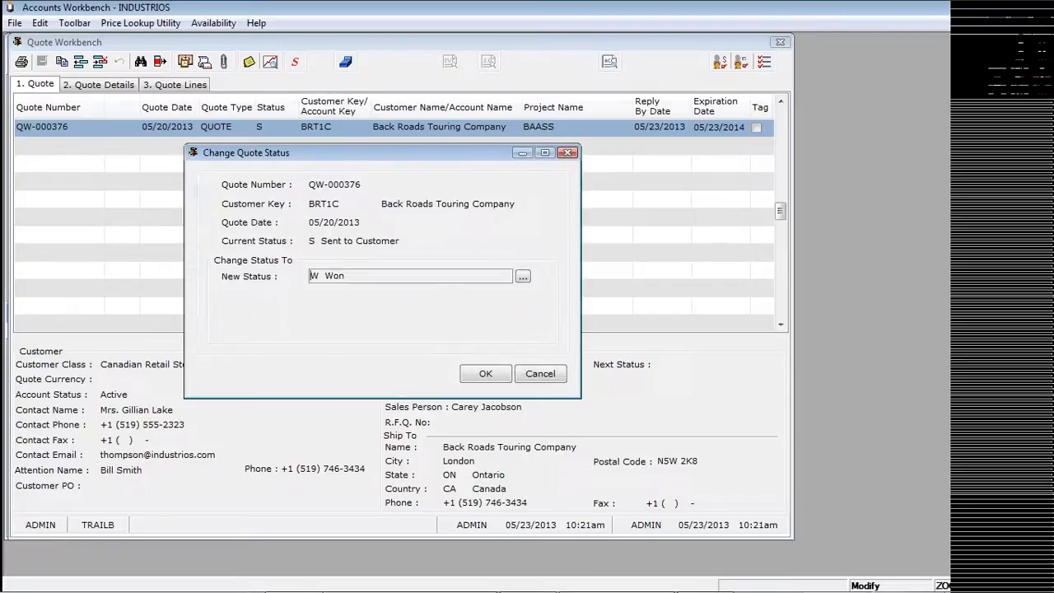
{"action": "left_click", "coordinate": [519, 275]}
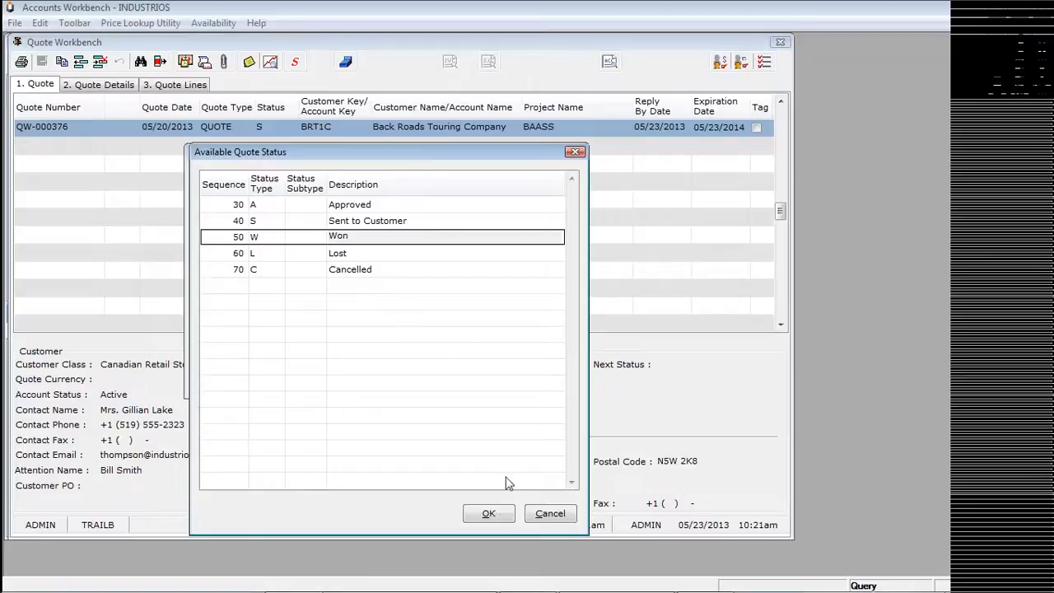
{"action": "left_click", "coordinate": [491, 517]}
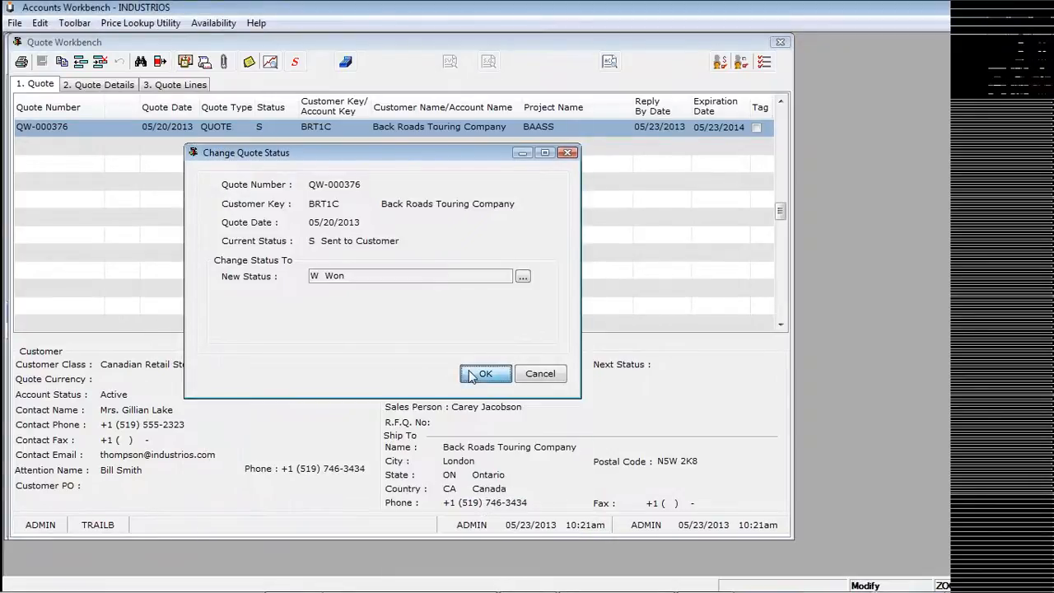
{"action": "key", "text": "Return"}
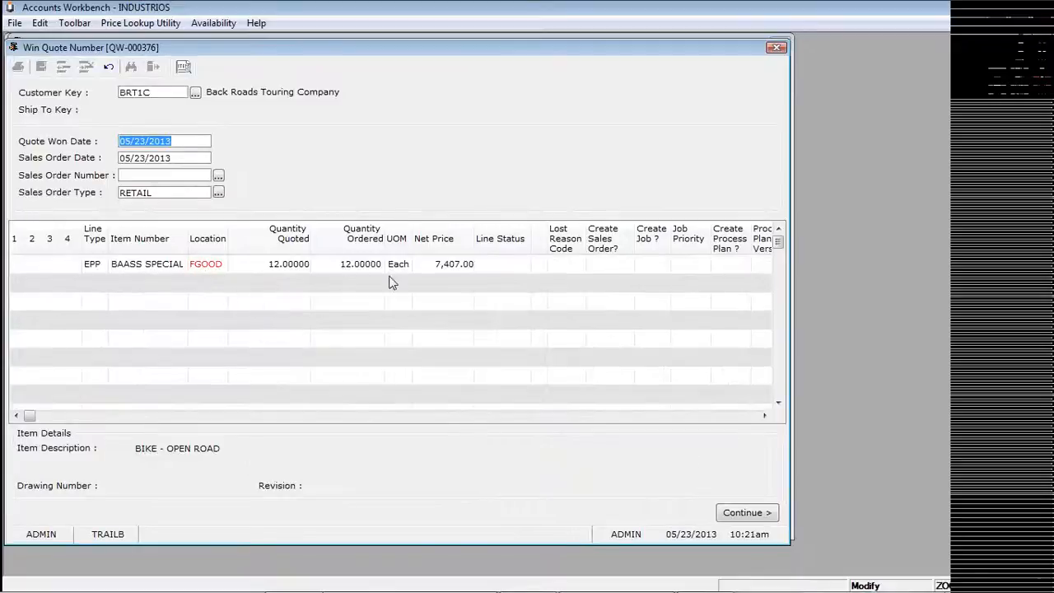
Try marking the BAASS SPECIAL line as Won with Create Process Plan enabled, and abandon the quote win to return to the account.
{"action": "left_click", "coordinate": [502, 265]}
{"action": "left_click", "coordinate": [519, 265]}
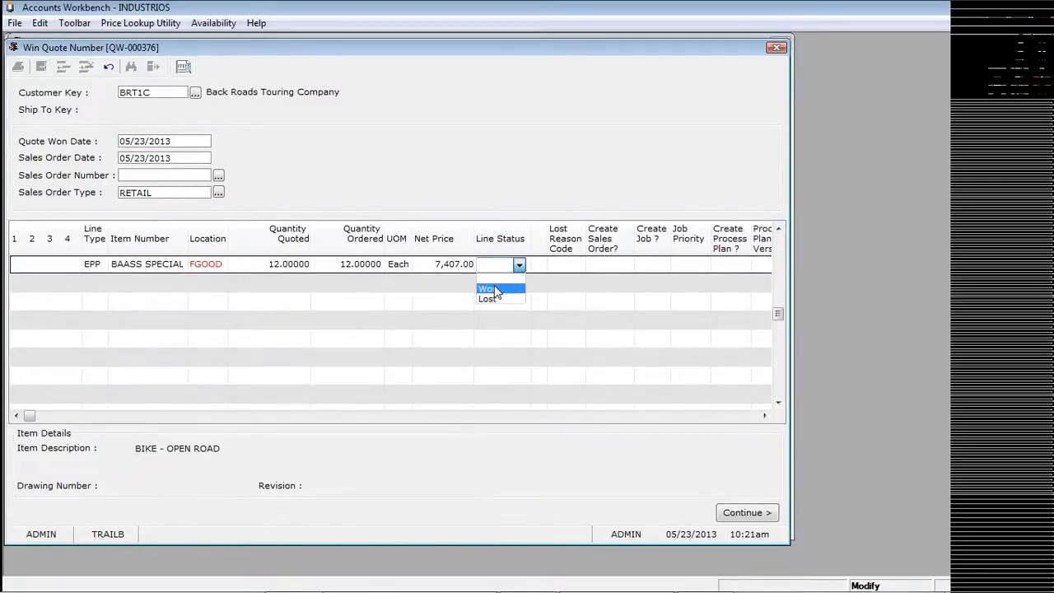
{"action": "left_click", "coordinate": [494, 280]}
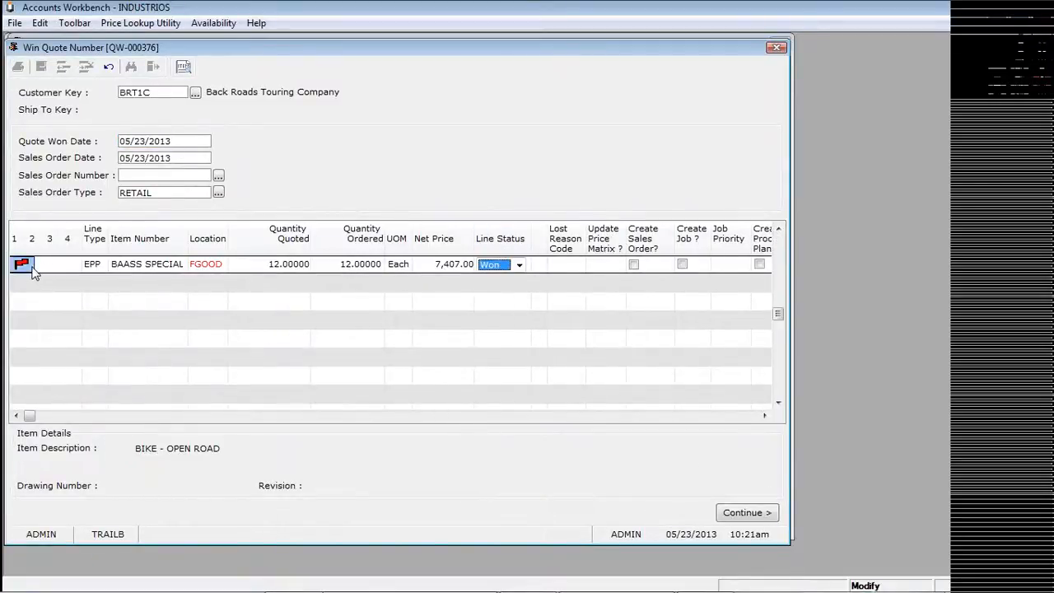
{"action": "mouse_move", "coordinate": [32, 268]}
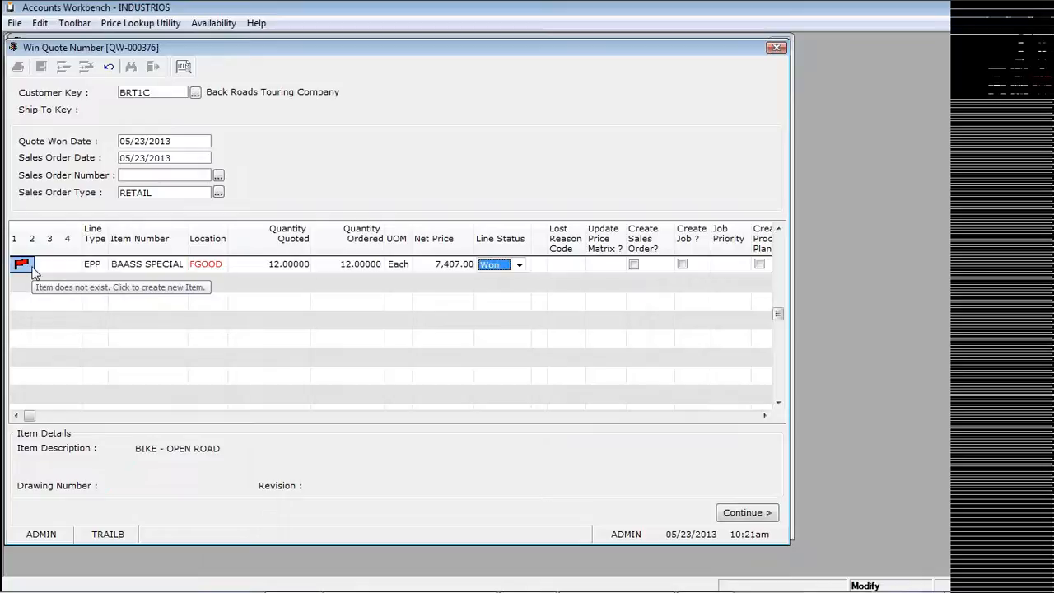
{"action": "left_click", "coordinate": [765, 416]}
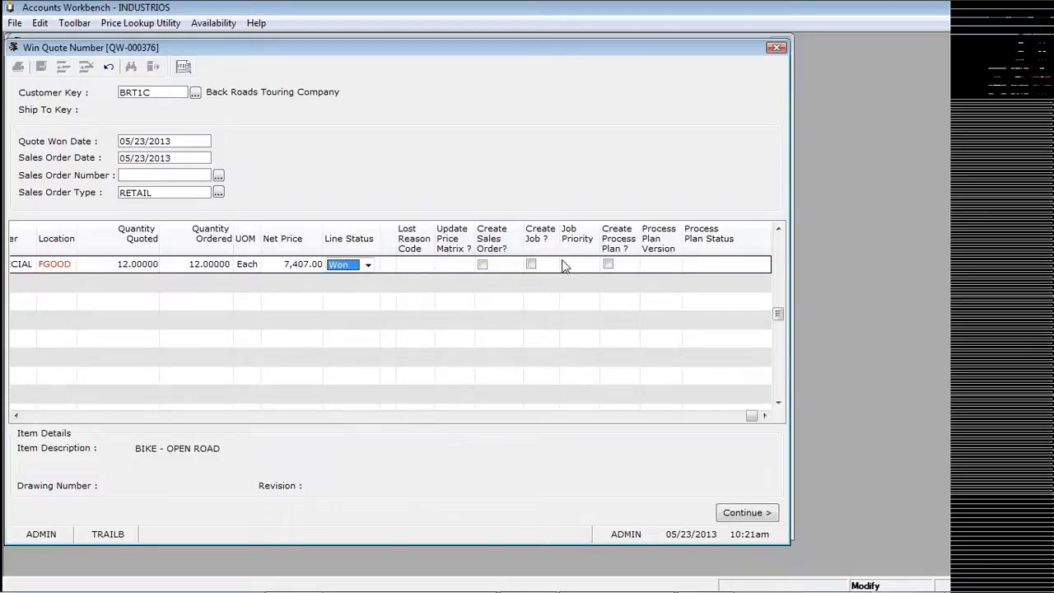
{"action": "left_click", "coordinate": [608, 265]}
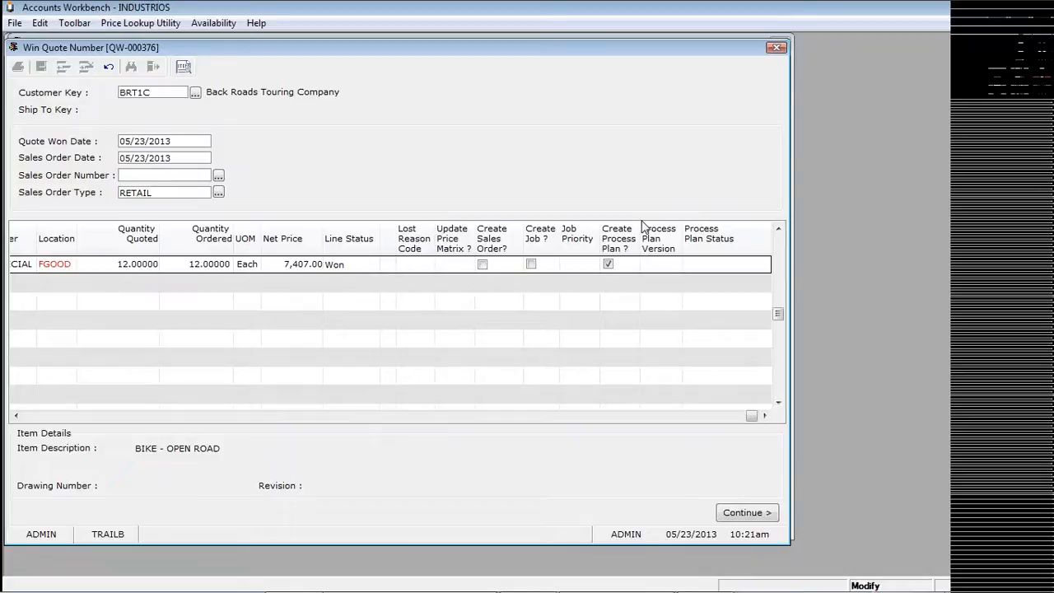
{"action": "key", "text": "Escape"}
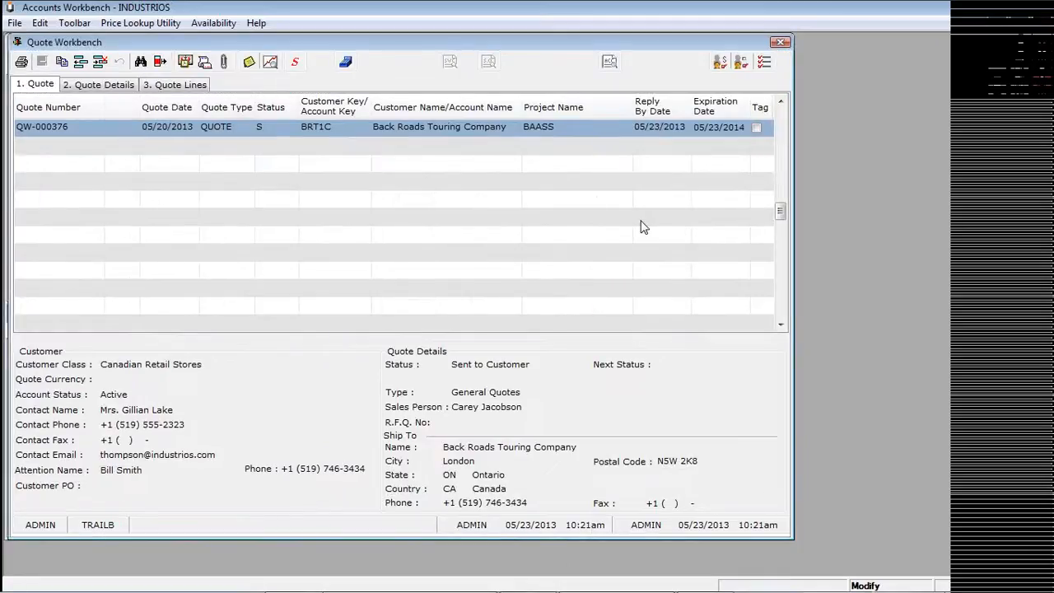
{"action": "key", "text": "Escape"}
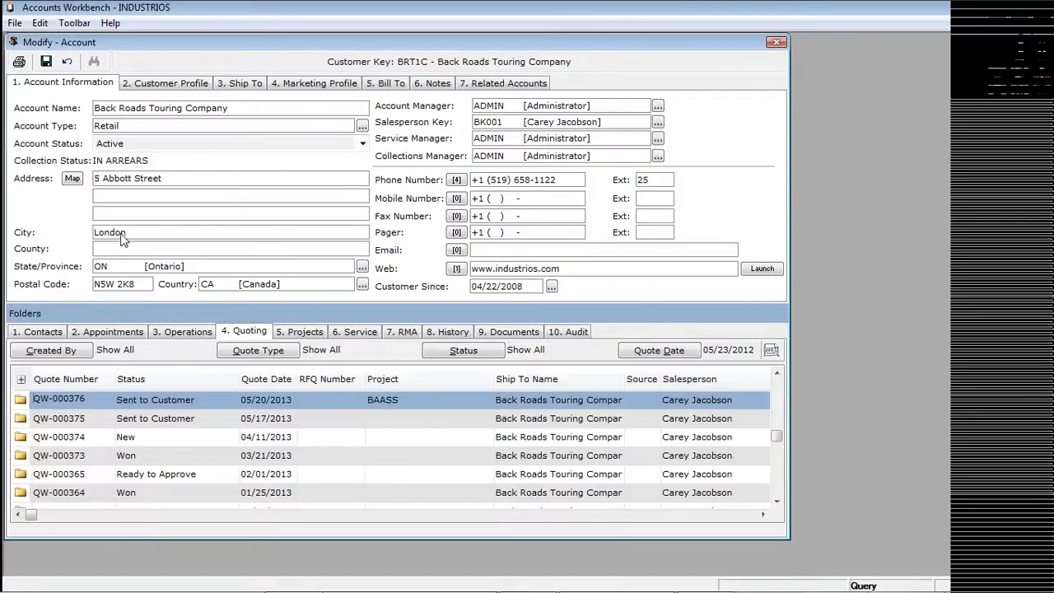
Open the Account Listing report from the account's print tasks and examine its routing and output destinations.
{"action": "left_click", "coordinate": [20, 66]}
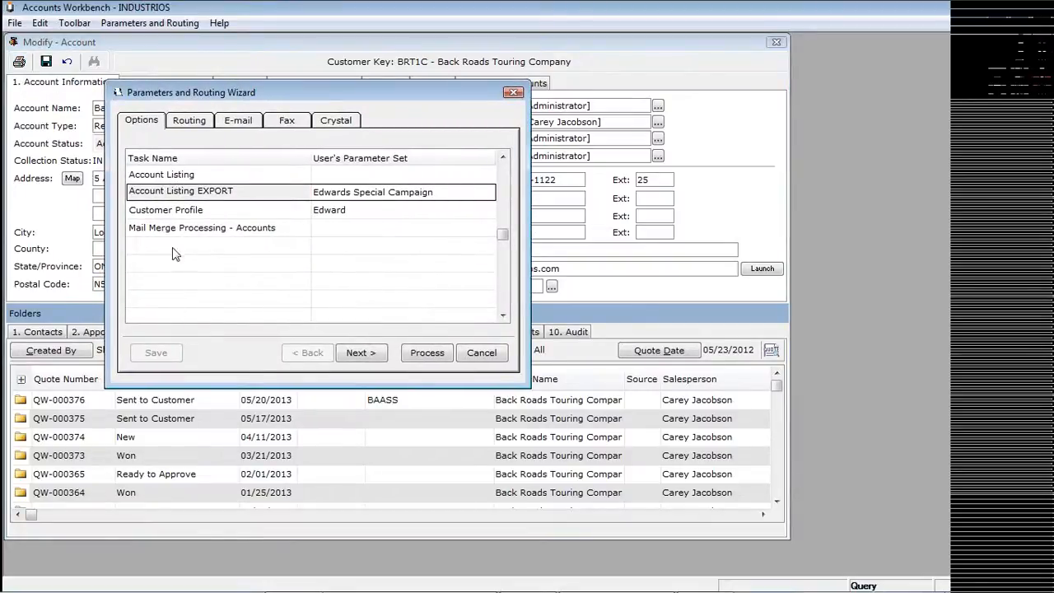
{"action": "left_click", "coordinate": [179, 176]}
{"action": "left_click", "coordinate": [361, 352]}
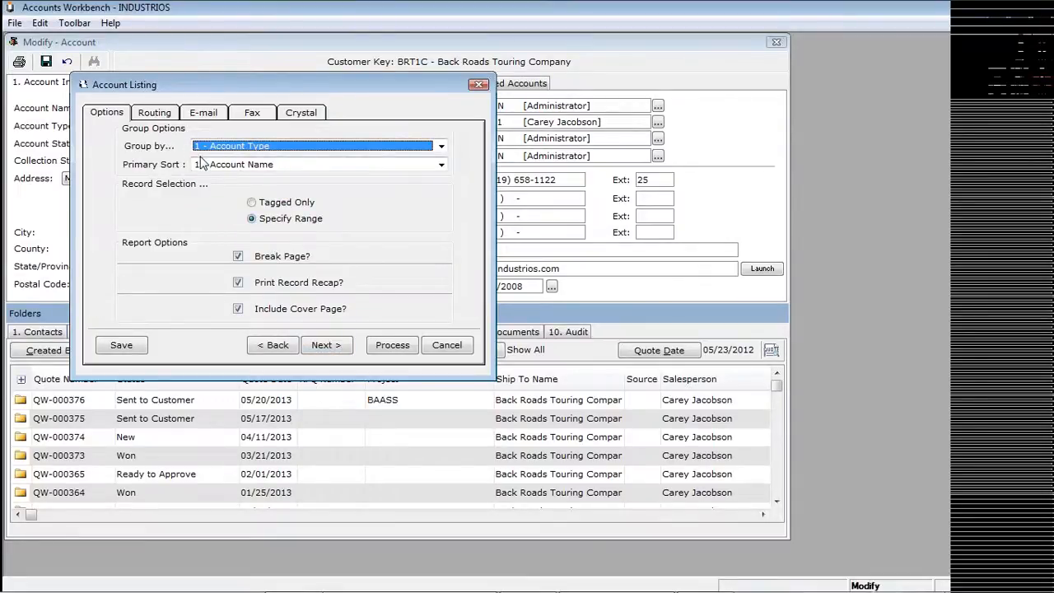
{"action": "left_click", "coordinate": [166, 120]}
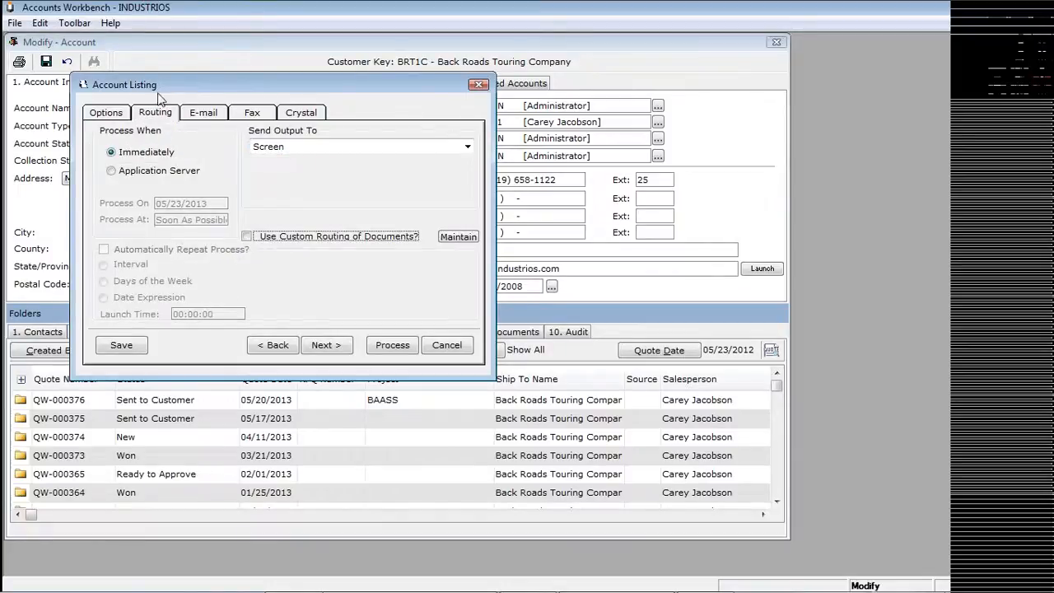
{"action": "left_click", "coordinate": [262, 146]}
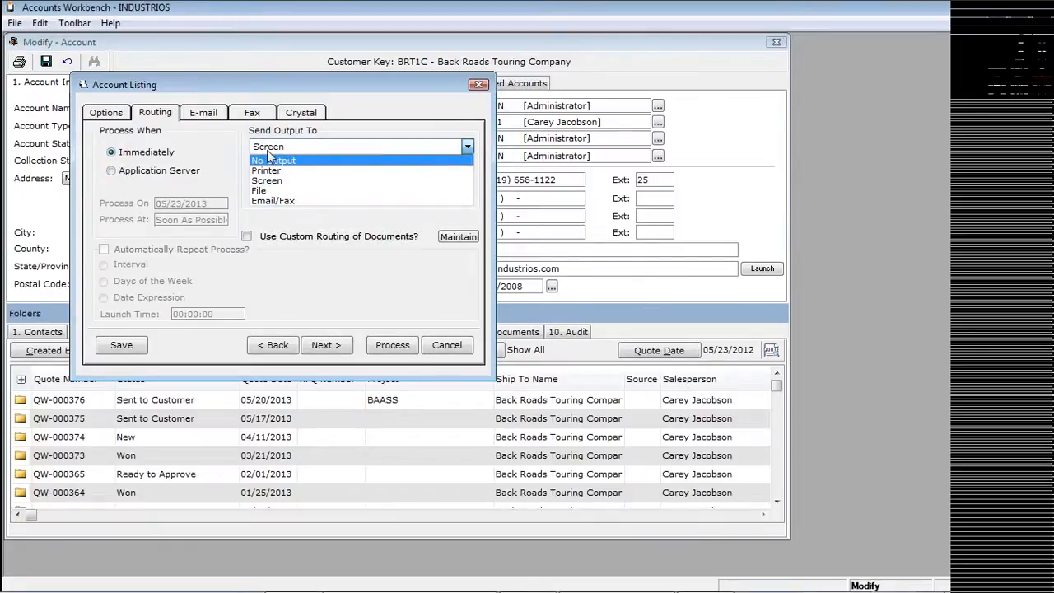
{"action": "left_click", "coordinate": [267, 150]}
Try scheduling the Account Listing on the Application Server to repeat every Monday and Wednesday, and cancel the report.
{"action": "left_click", "coordinate": [177, 171]}
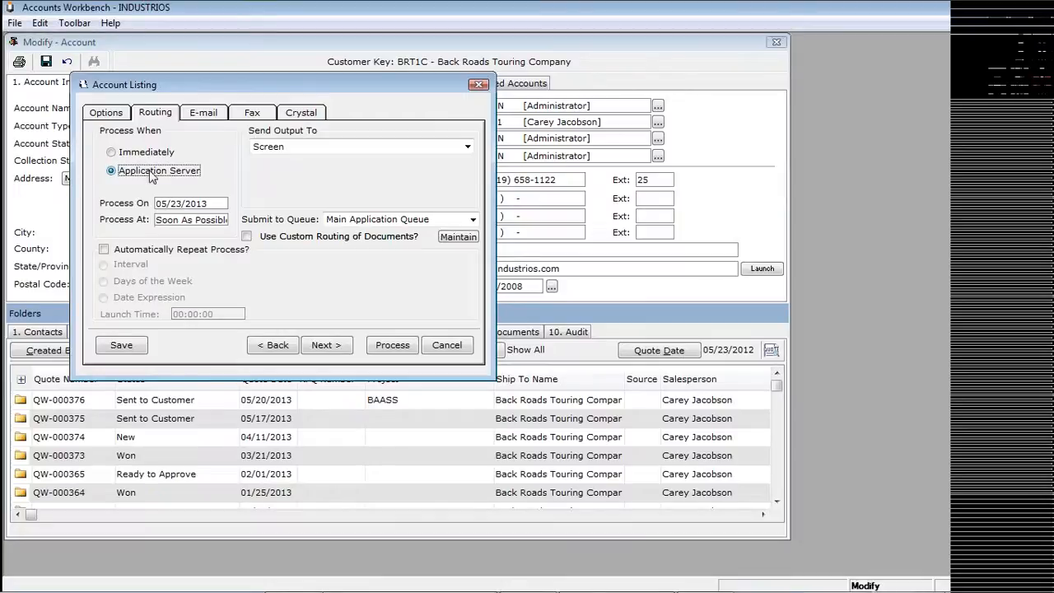
{"action": "left_click", "coordinate": [104, 249]}
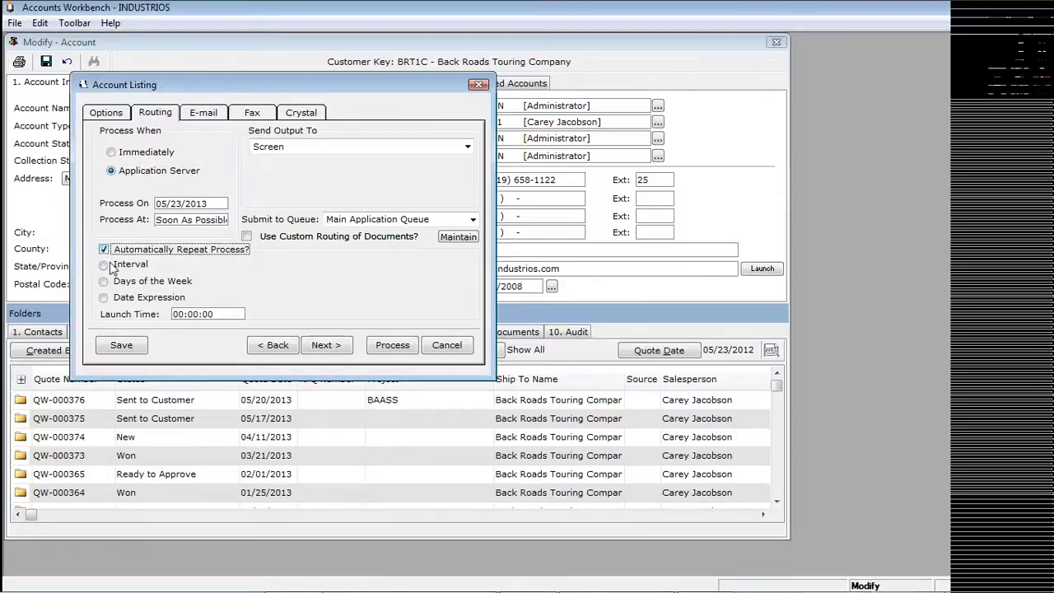
{"action": "left_click", "coordinate": [117, 267]}
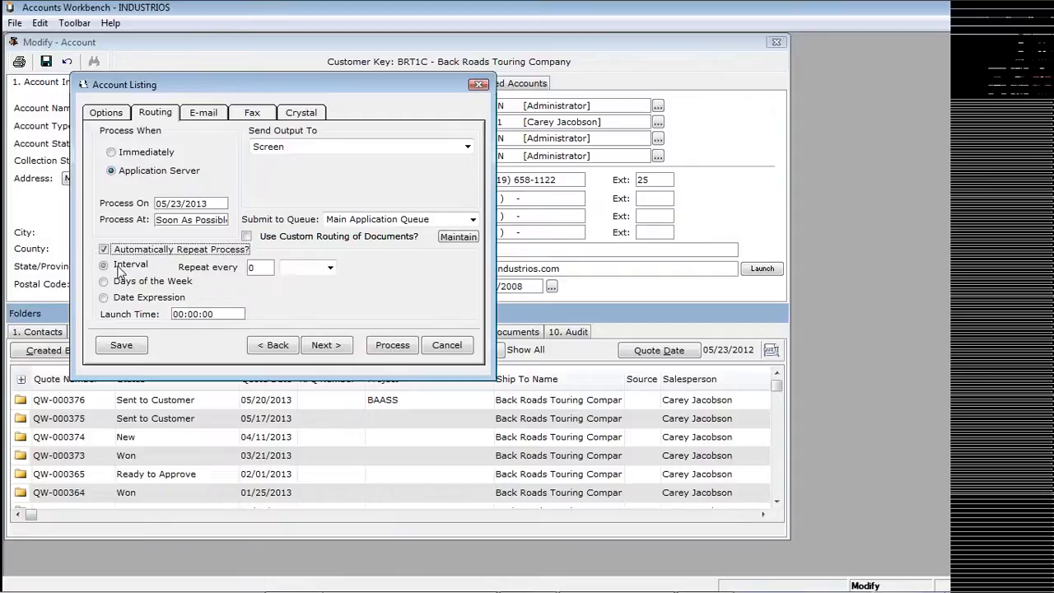
{"action": "left_click", "coordinate": [122, 285]}
{"action": "left_click", "coordinate": [228, 283]}
{"action": "left_click", "coordinate": [278, 282]}
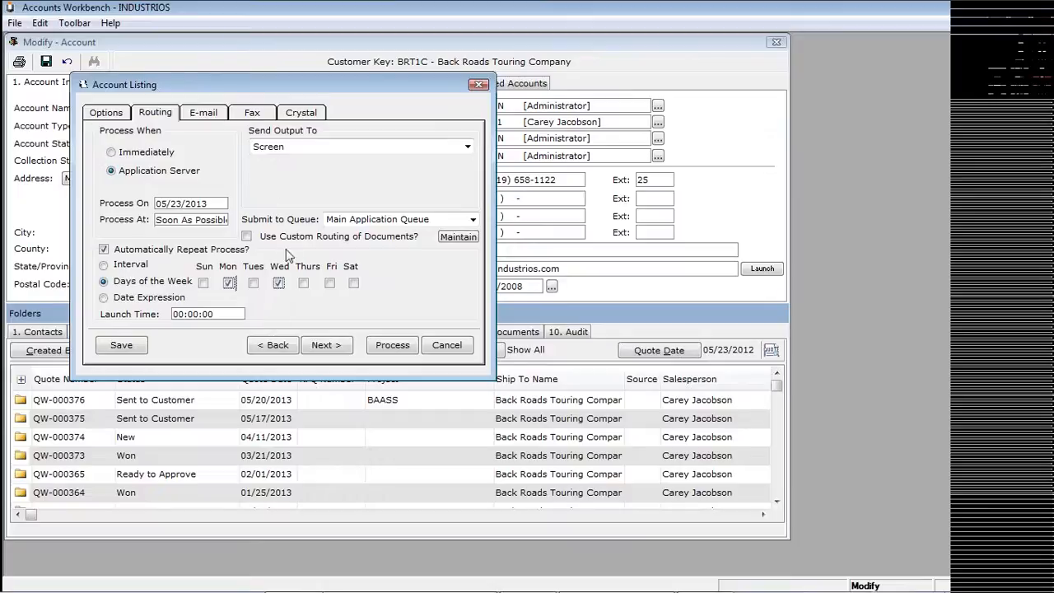
{"action": "left_click", "coordinate": [436, 346]}
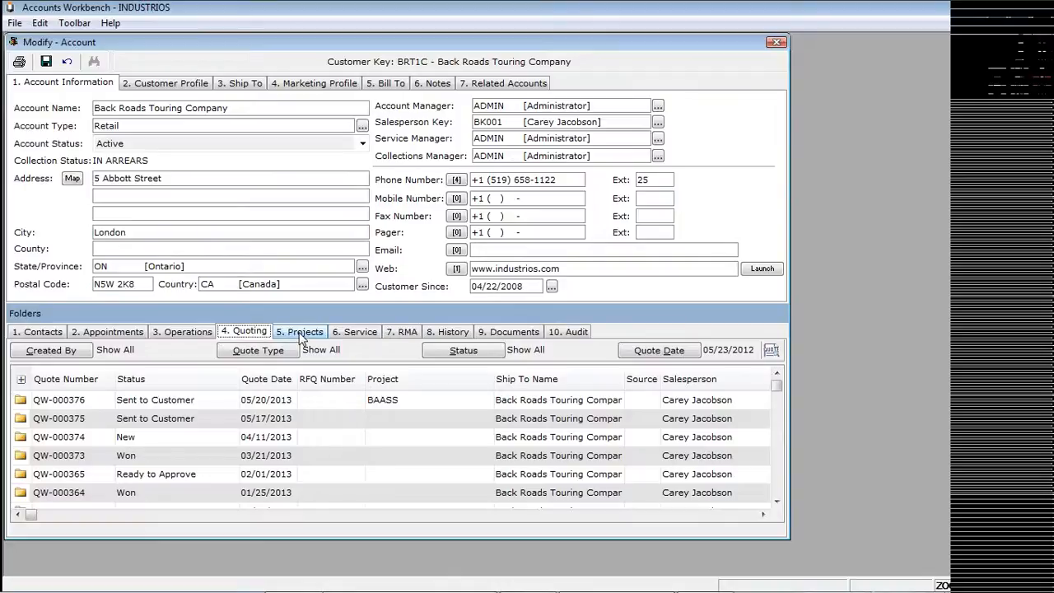
Leave the Accounts Workbench and open Shipping Requirements By Customer Sales Order under Sales Order Fulfillment.
{"action": "key", "text": "Escape"}
{"action": "key", "text": "Escape"}
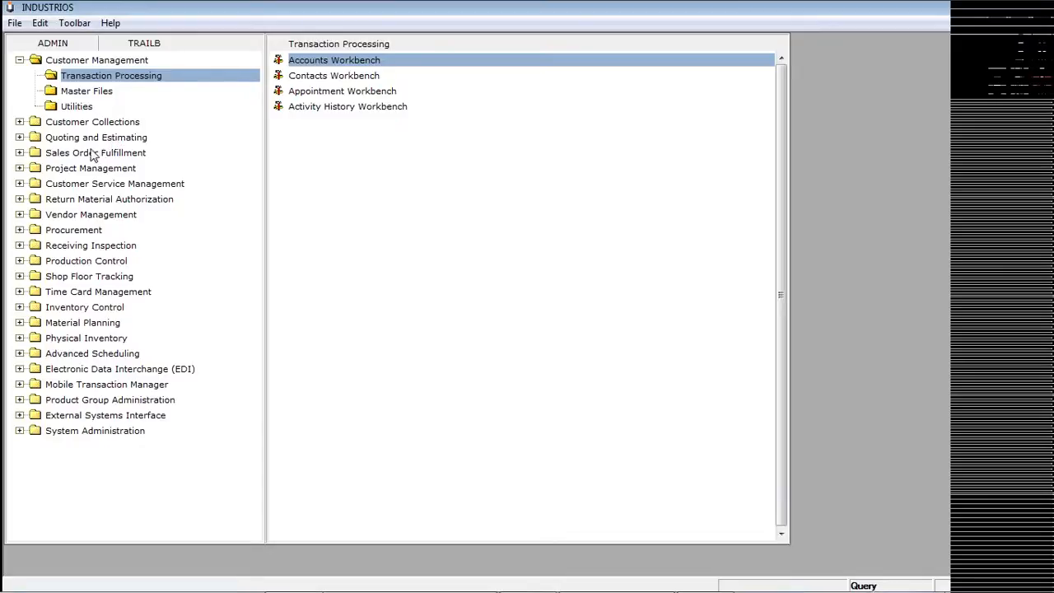
{"action": "left_click", "coordinate": [19, 153]}
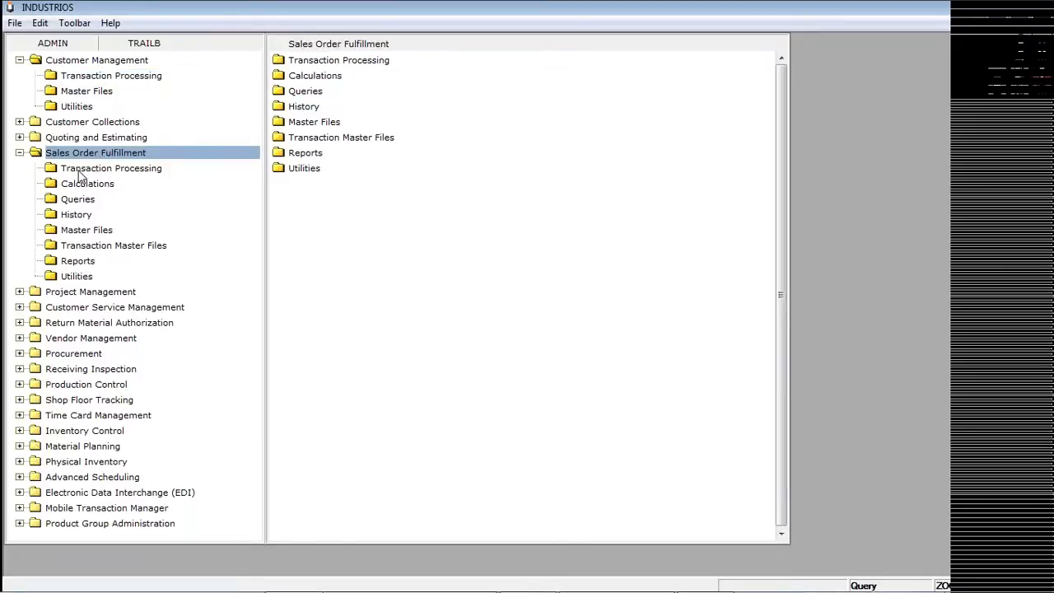
{"action": "left_click", "coordinate": [79, 171]}
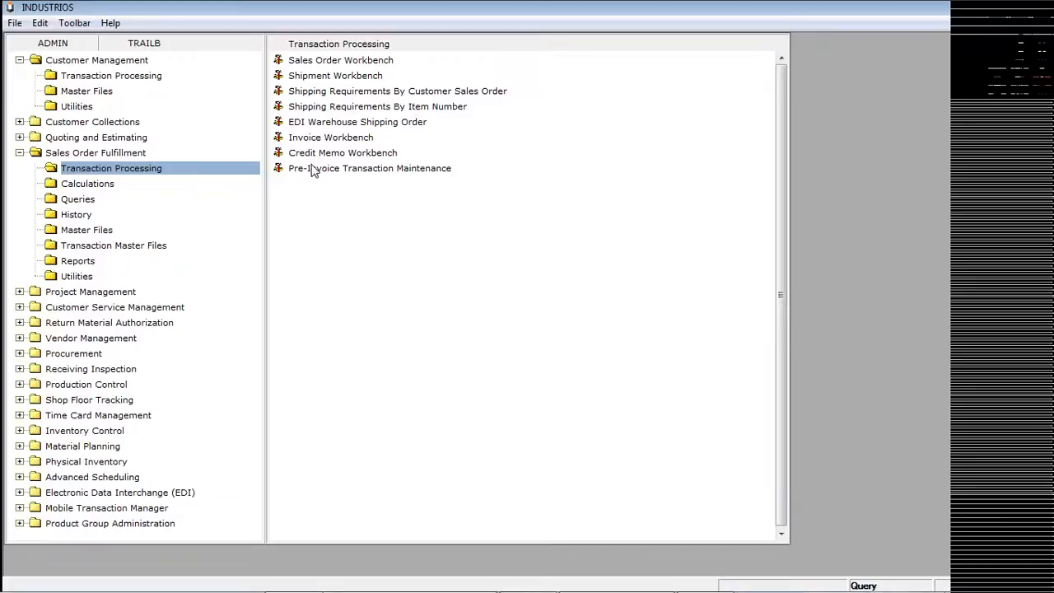
{"action": "left_click", "coordinate": [92, 186]}
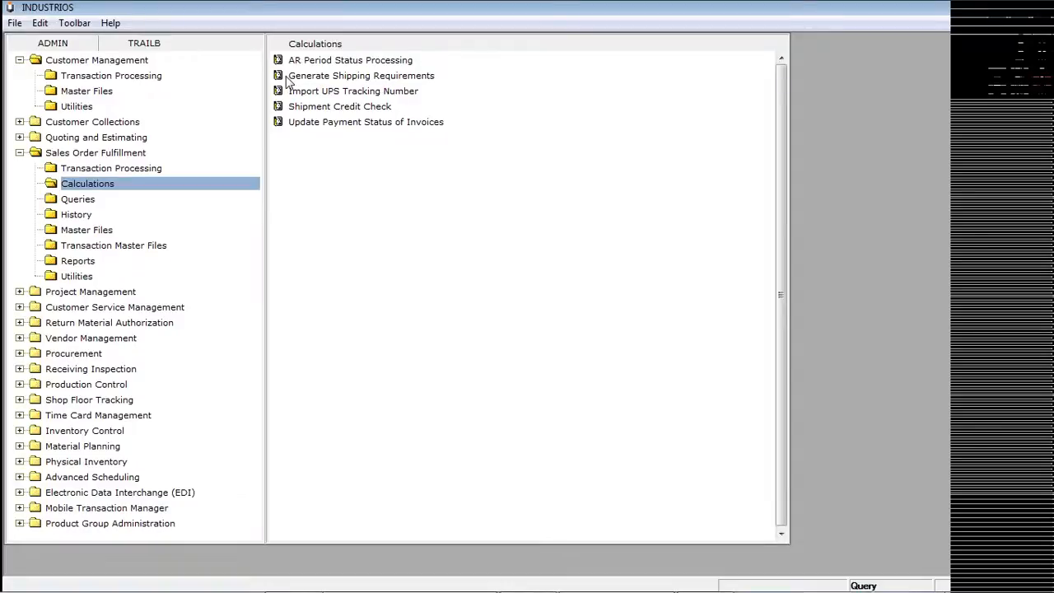
{"action": "left_click", "coordinate": [139, 170]}
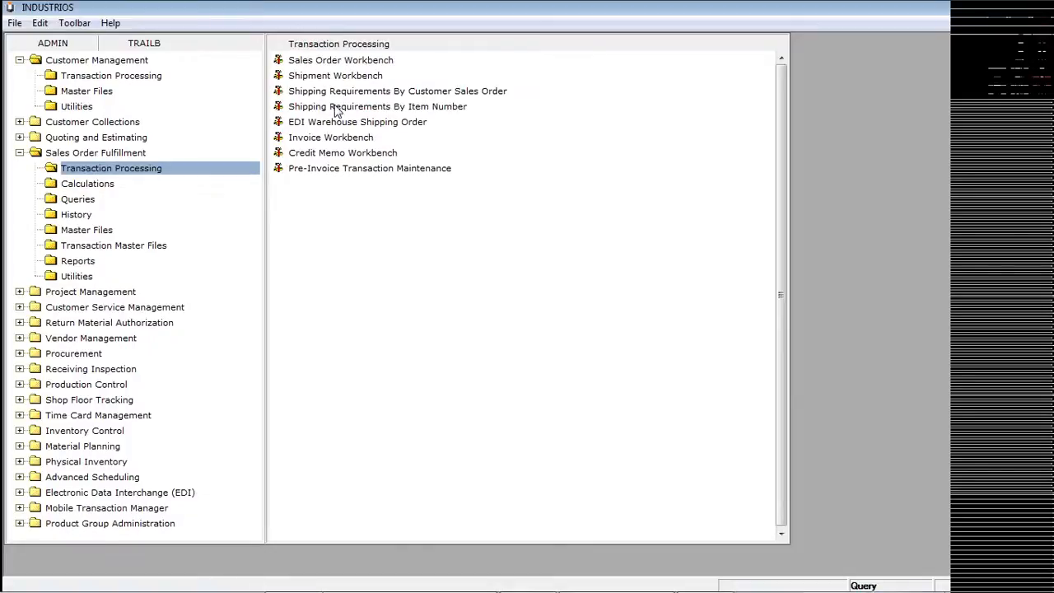
{"action": "double_click", "coordinate": [338, 93]}
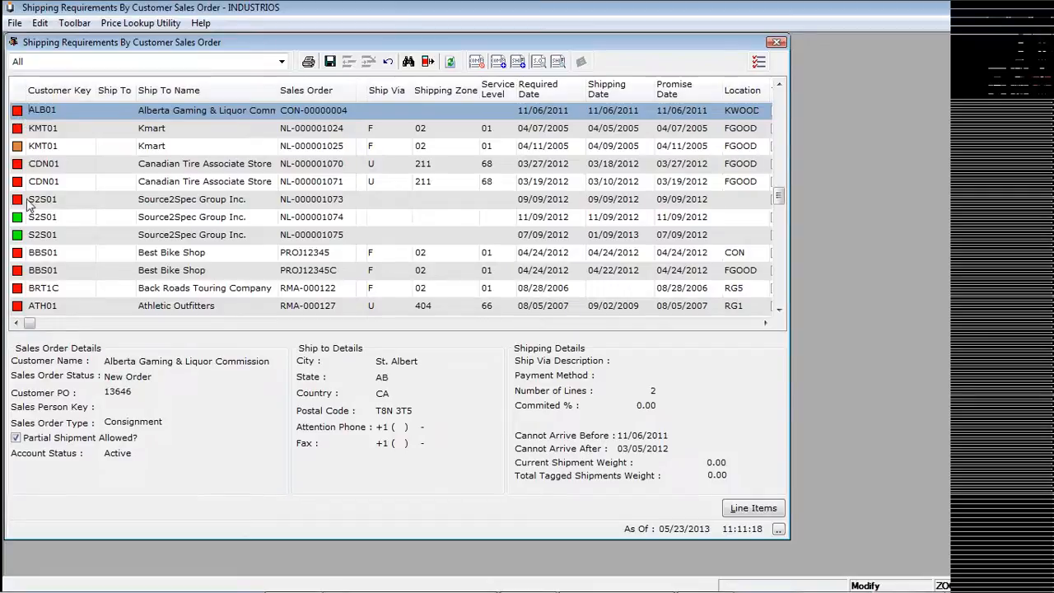
Filter the shipping requirements to Fully Committed (Green) and review the Back Roads Touring Company orders' details.
{"action": "left_click", "coordinate": [81, 63]}
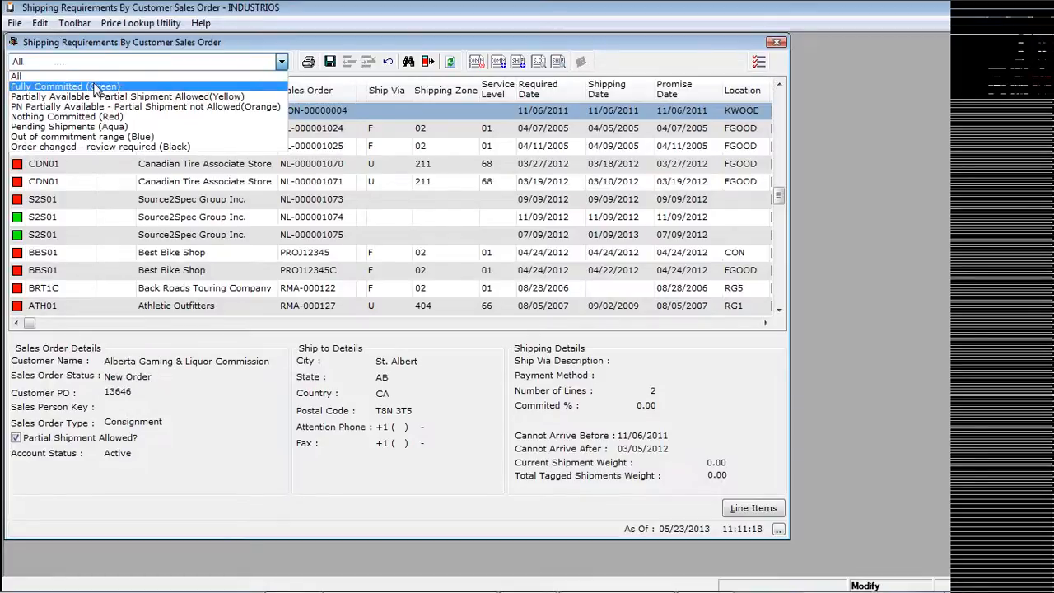
{"action": "left_click", "coordinate": [94, 87]}
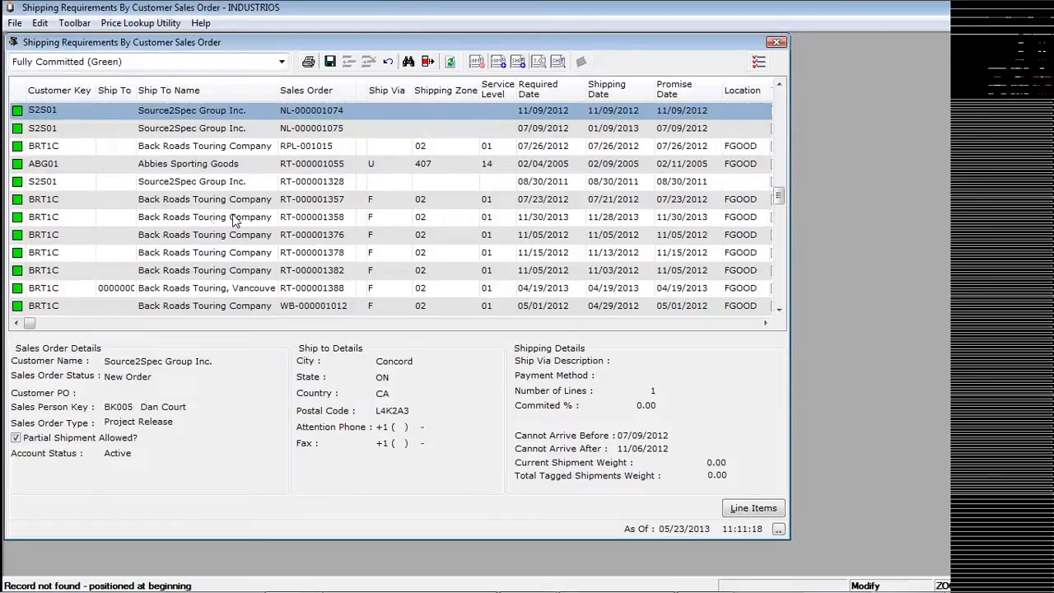
{"action": "left_click", "coordinate": [375, 200]}
{"action": "key", "text": "Down"}
{"action": "key", "text": "Down"}
{"action": "key", "text": "Down"}
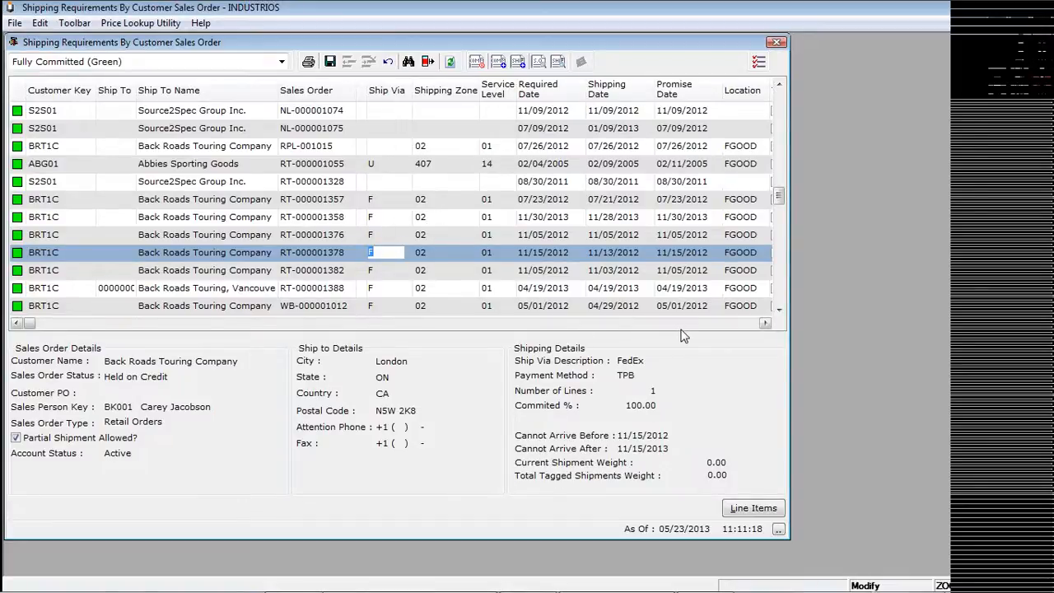
Tag the four consecutive Back Roads Touring Company orders with required dates 07/23/2012, 11/30/2013, 11/05/2012 and 11/15/2012.
{"action": "left_click", "coordinate": [764, 323]}
{"action": "left_click", "coordinate": [752, 199]}
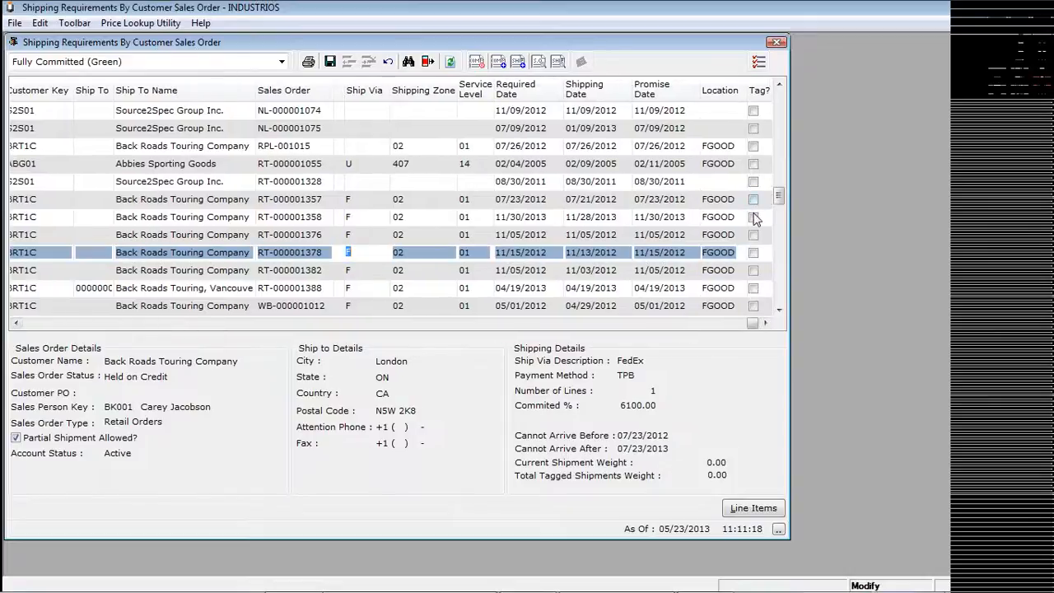
{"action": "left_click", "coordinate": [753, 217]}
{"action": "left_click", "coordinate": [754, 234]}
{"action": "left_click", "coordinate": [753, 252]}
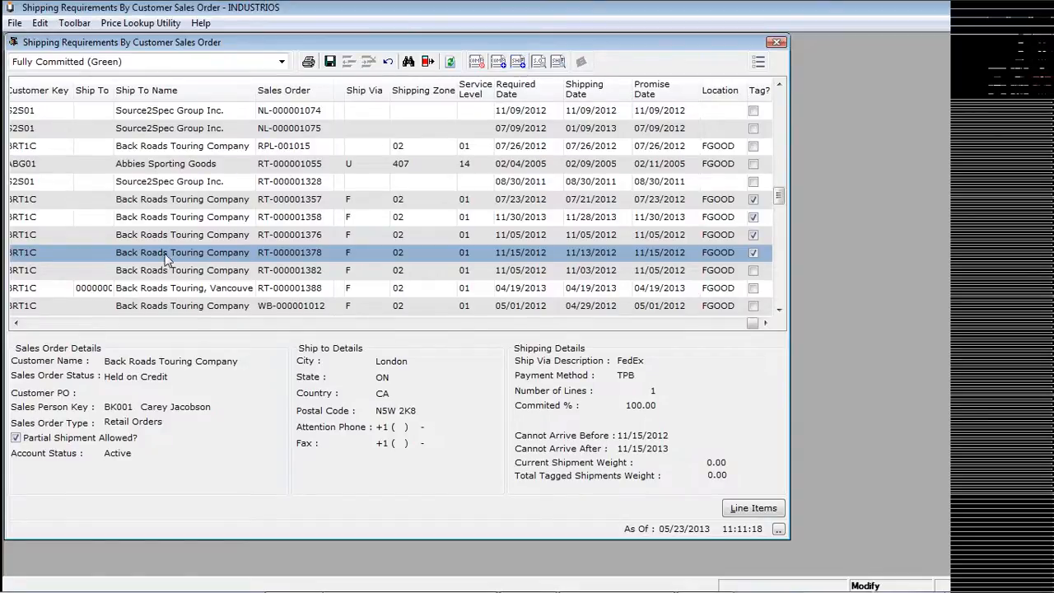
{"action": "left_click", "coordinate": [87, 325]}
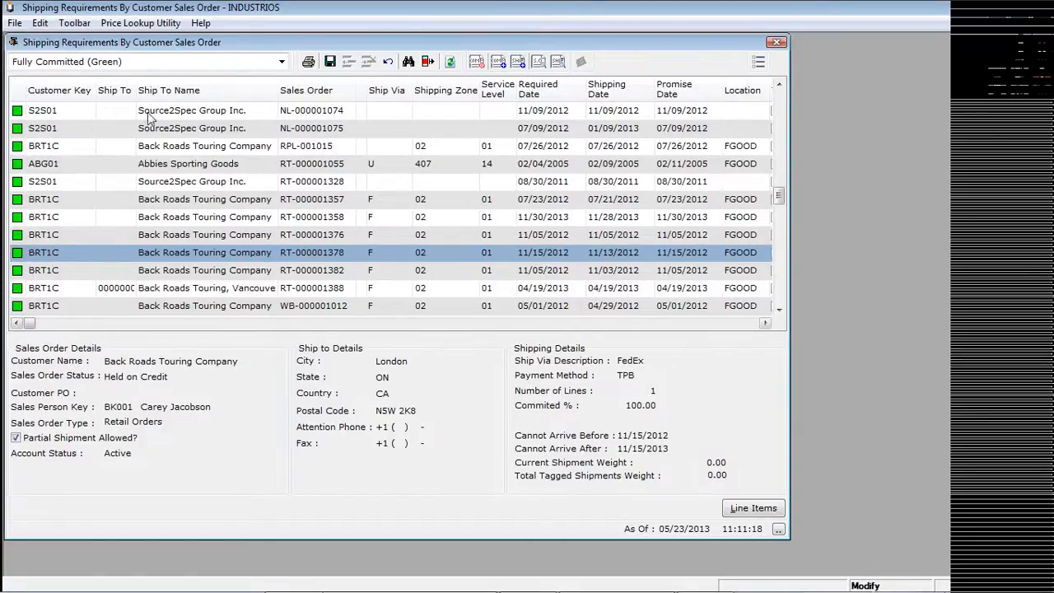
Filter the shipping requirements to Partially Available - Partial Shipment Allowed (Yellow), and to PN Partially Available - Partial Shipment not Allowed (Orange).
{"action": "left_click", "coordinate": [151, 64]}
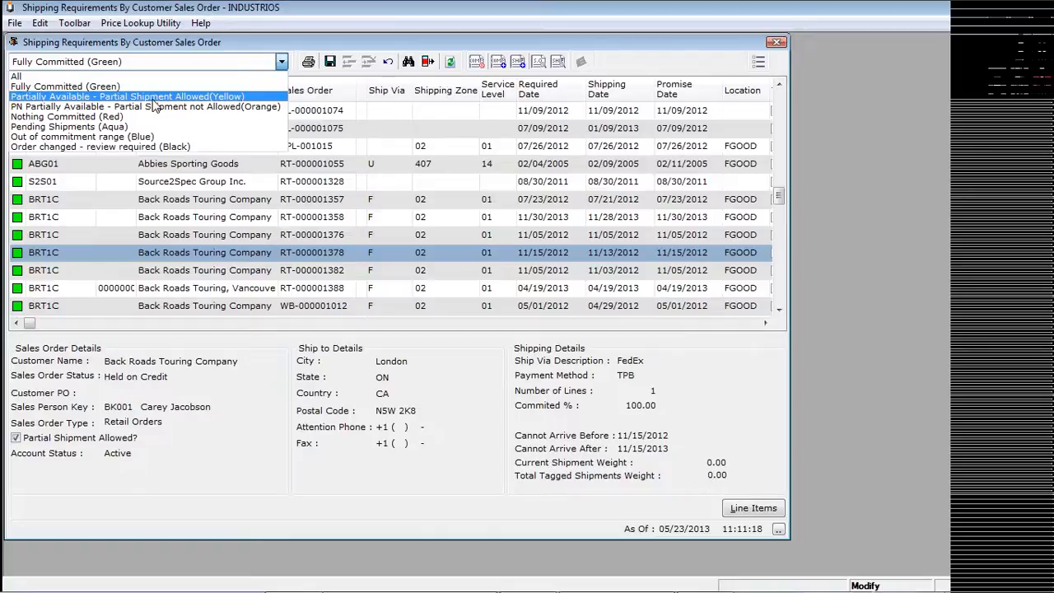
{"action": "left_click", "coordinate": [152, 99]}
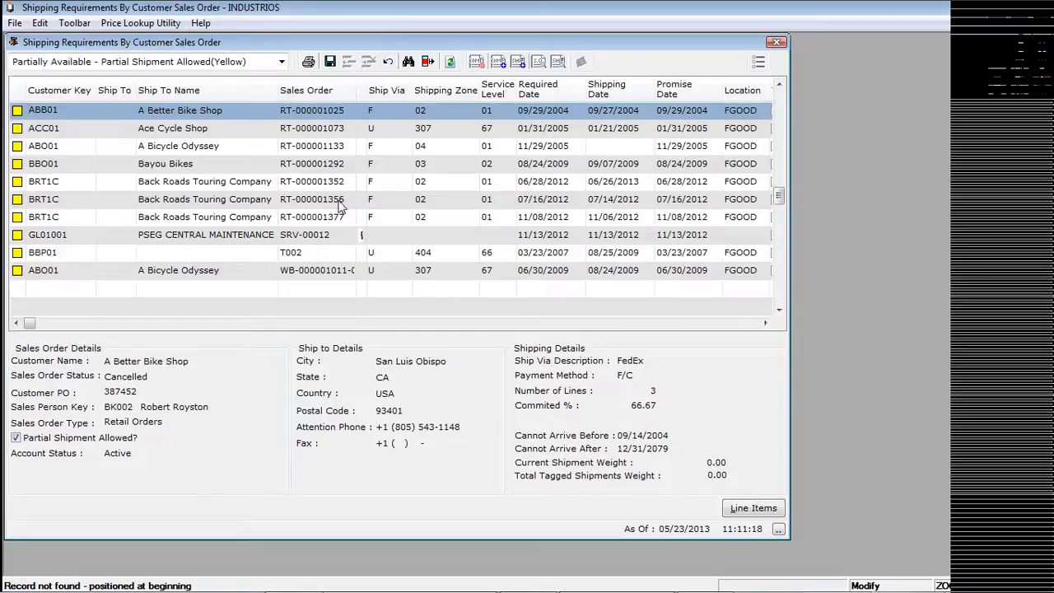
{"action": "left_click", "coordinate": [192, 69]}
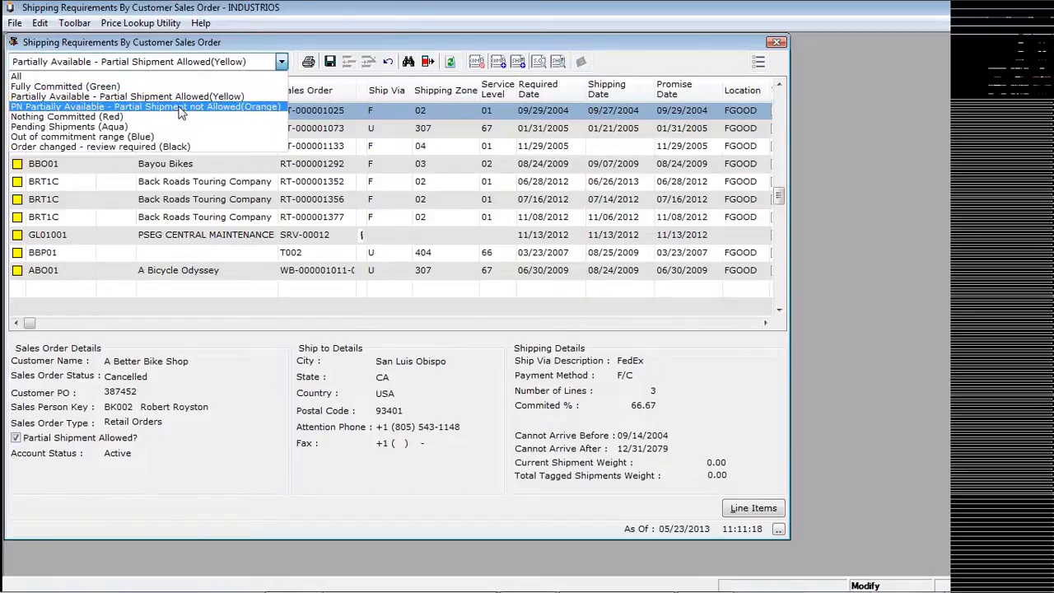
{"action": "left_click", "coordinate": [180, 107]}
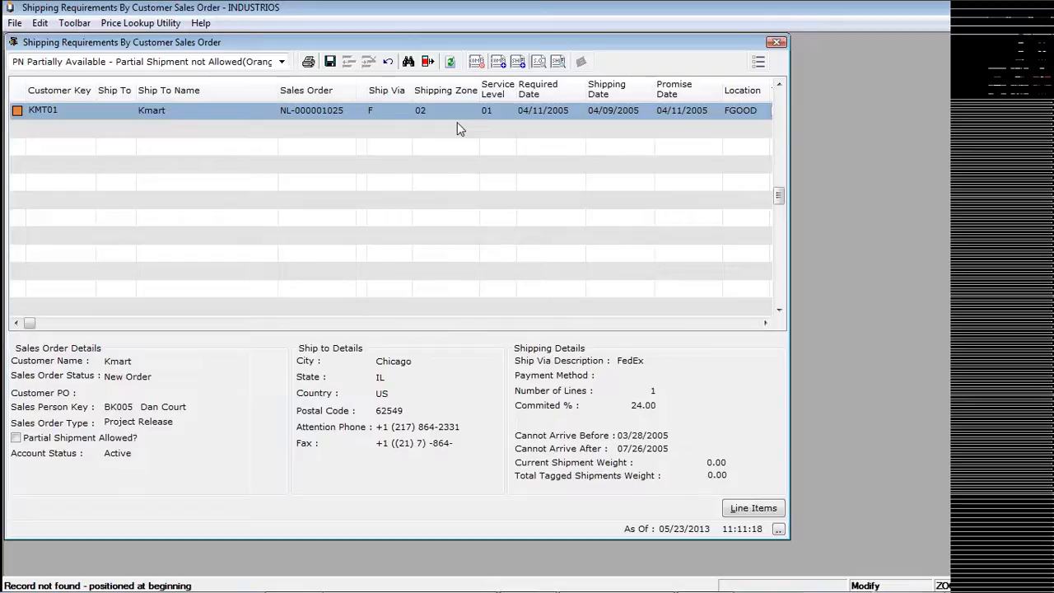
Leave the shipping requirements, open the Shipment Workbench to check its print options, and return to the module list.
{"action": "left_click", "coordinate": [774, 43]}
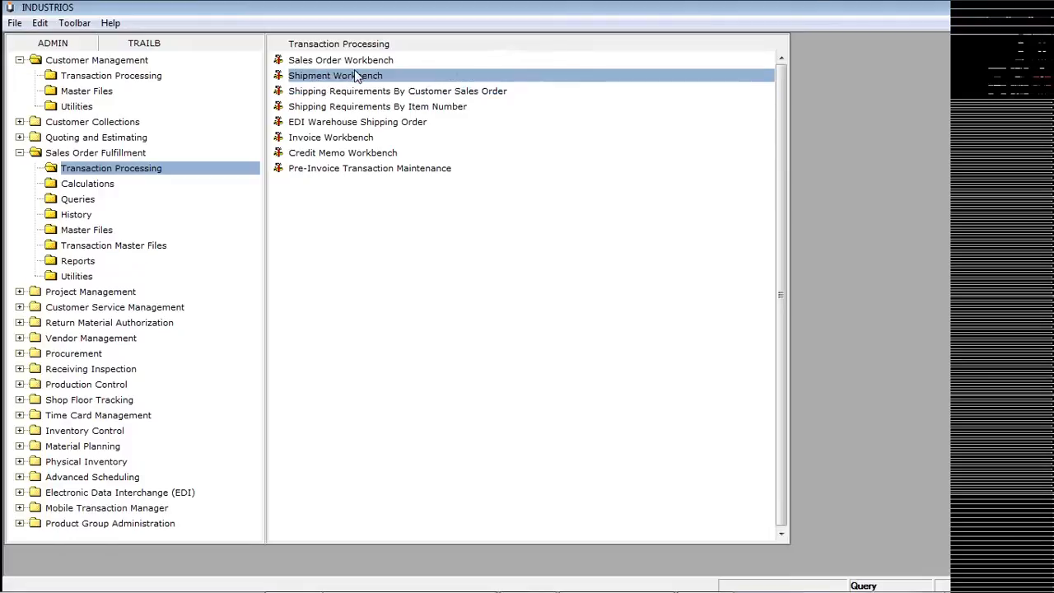
{"action": "double_click", "coordinate": [356, 75]}
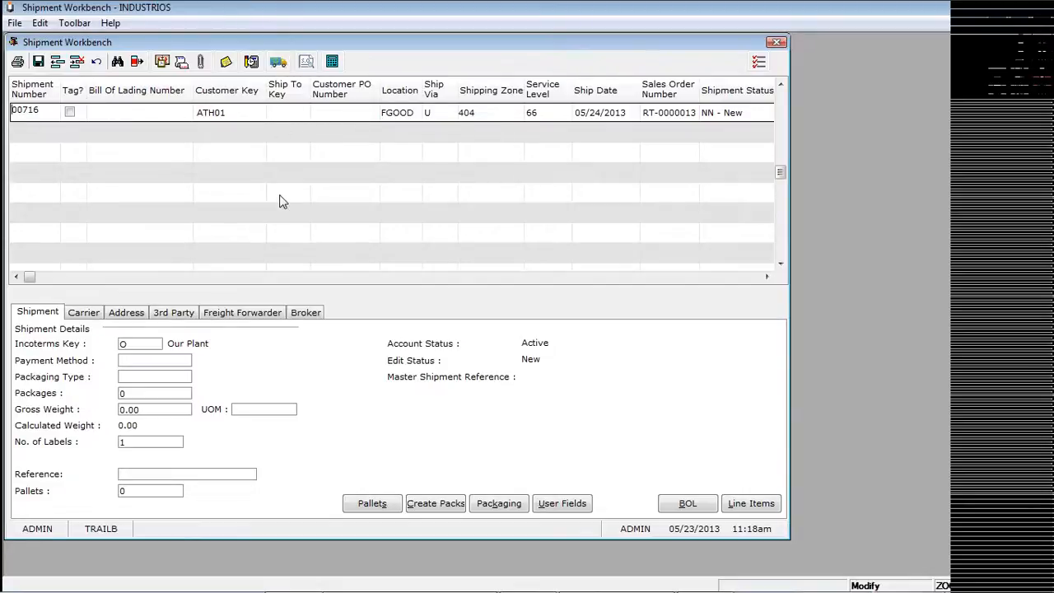
{"action": "left_click", "coordinate": [20, 63]}
{"action": "key", "text": "Escape"}
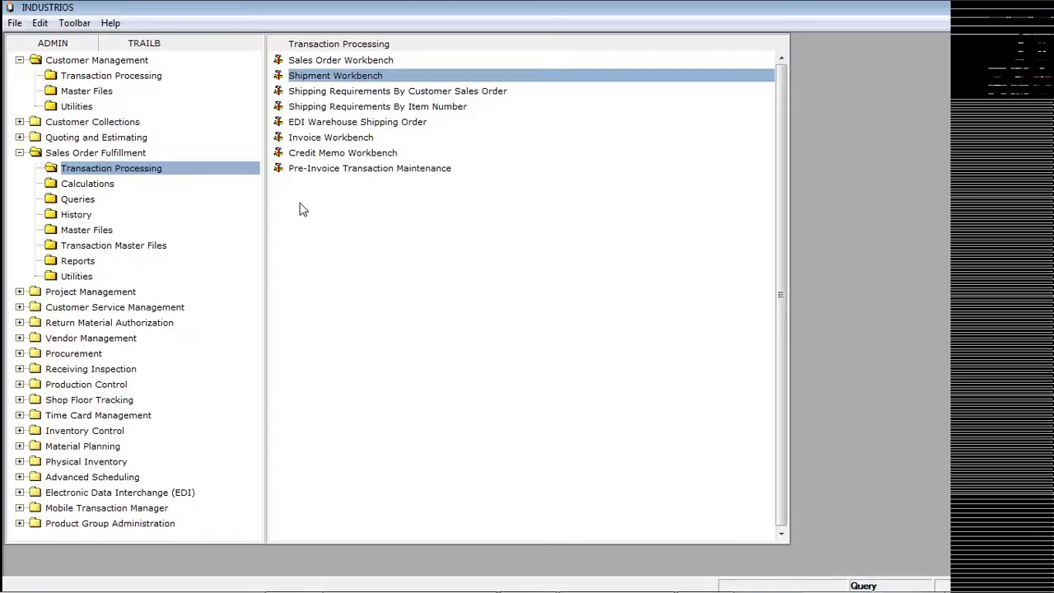
Open the Transaction Processing folder of the Procurement module to view its workbenches.
{"action": "left_click", "coordinate": [71, 354]}
{"action": "left_click", "coordinate": [336, 65]}
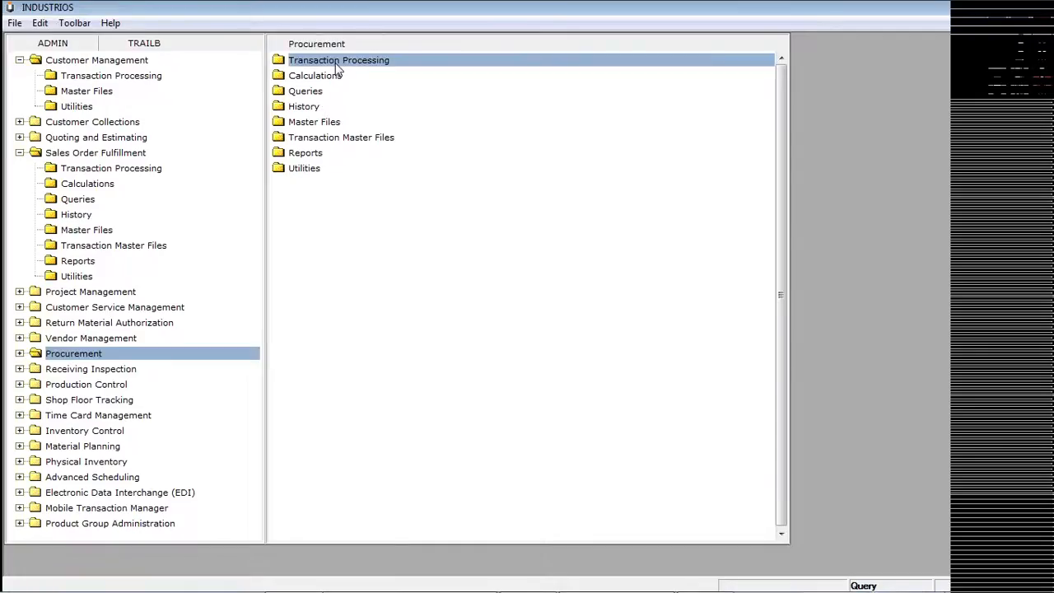
{"action": "double_click", "coordinate": [337, 66]}
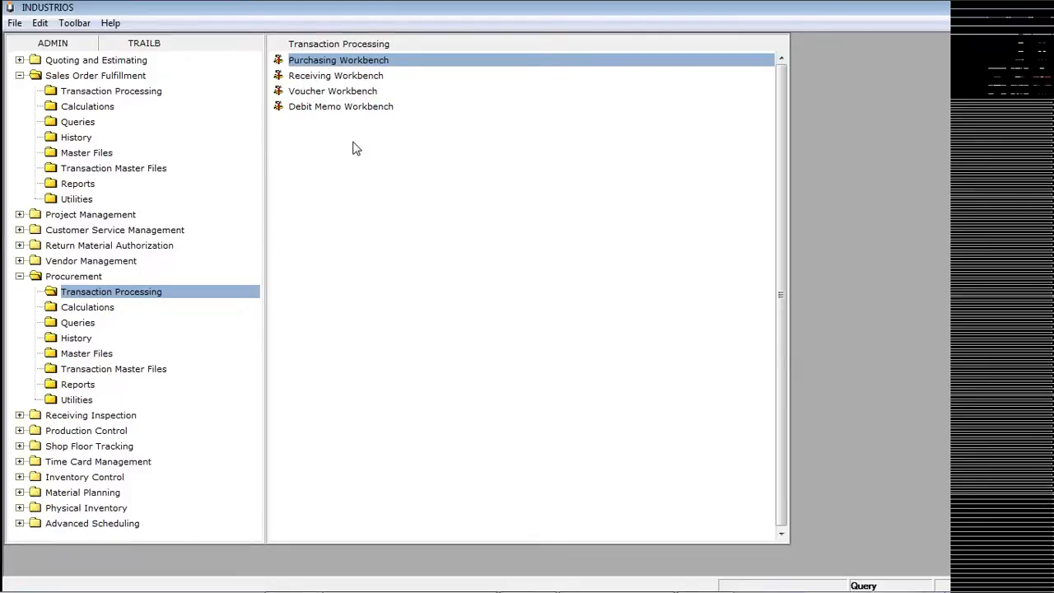
Collapse the Sales Order Fulfillment, Customer Management and Procurement modules in the module tree.
{"action": "left_click", "coordinate": [19, 75]}
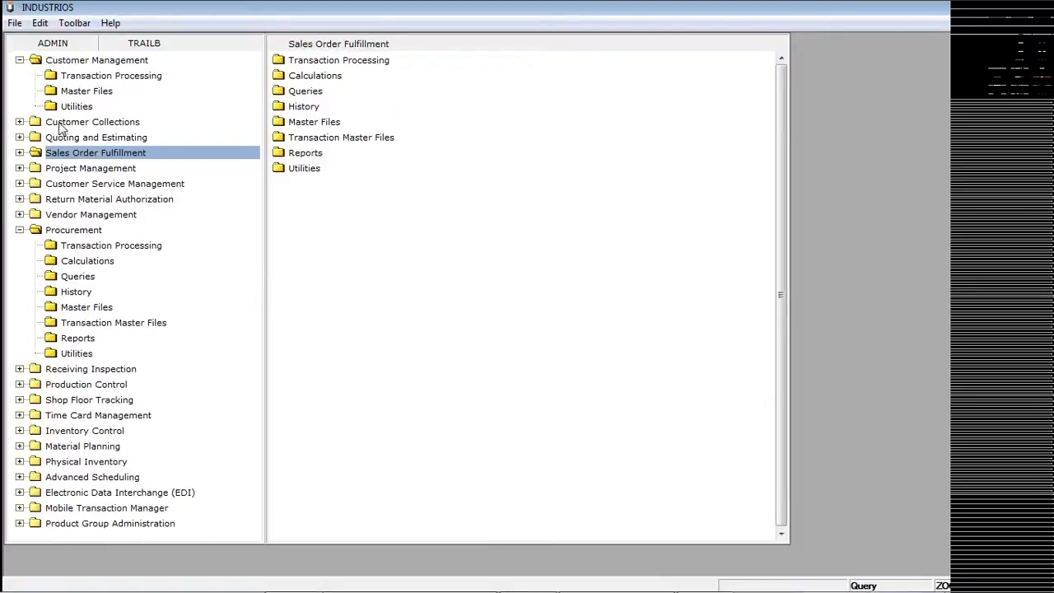
{"action": "left_click", "coordinate": [20, 61]}
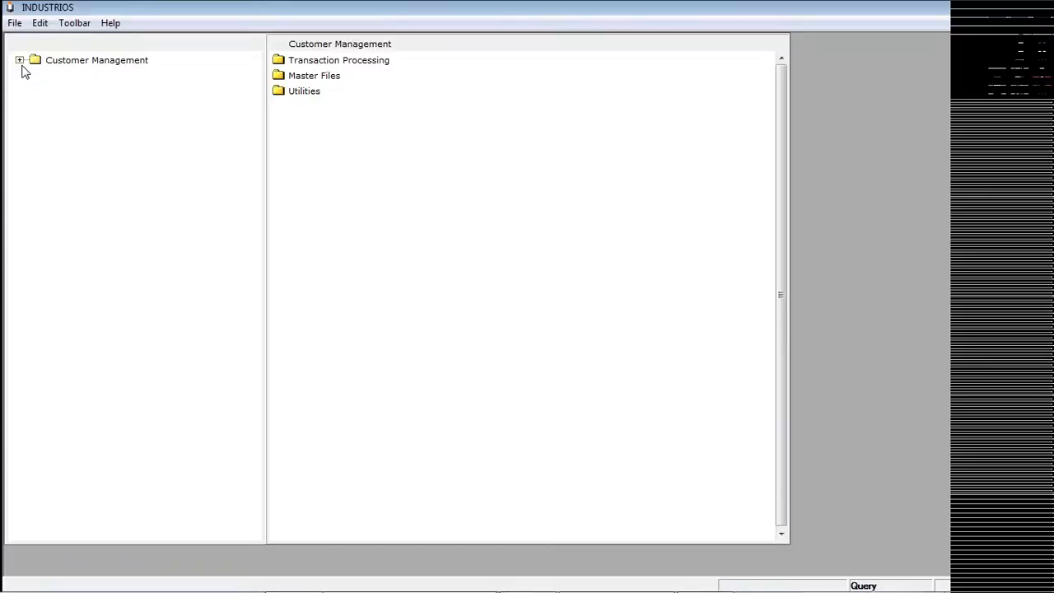
{"action": "left_click", "coordinate": [19, 184]}
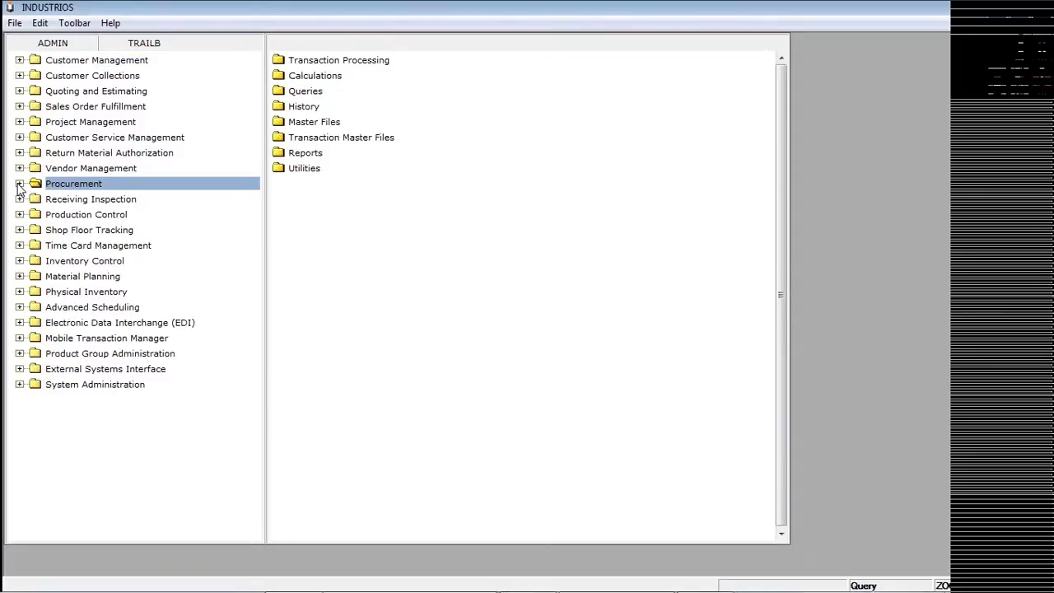
Look over Material Planning's transaction processing options and open the Material Planning Workbench from its Queries.
{"action": "left_click", "coordinate": [55, 280]}
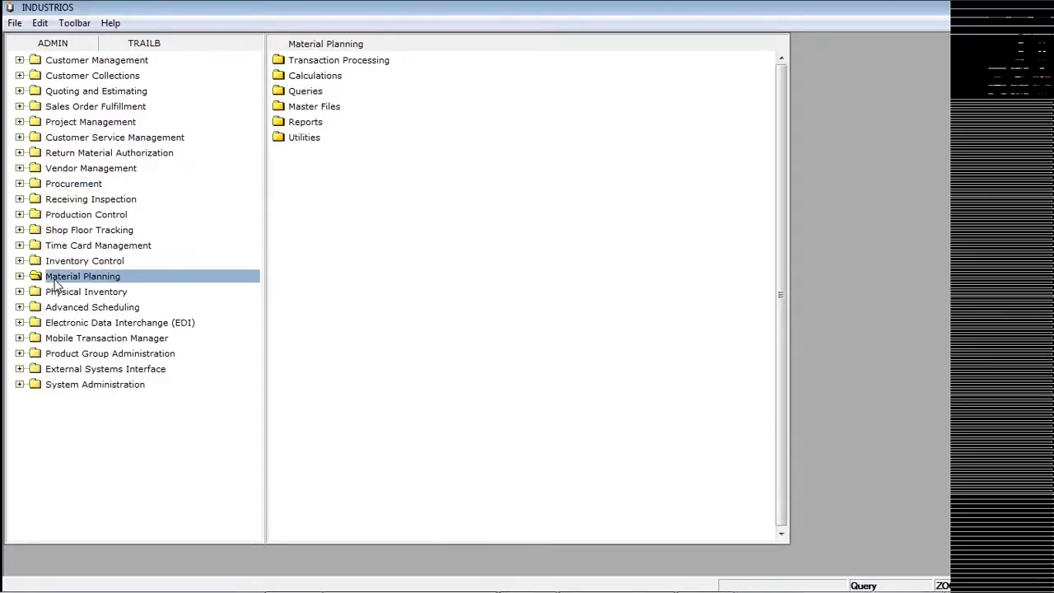
{"action": "left_click", "coordinate": [304, 96]}
{"action": "double_click", "coordinate": [334, 60]}
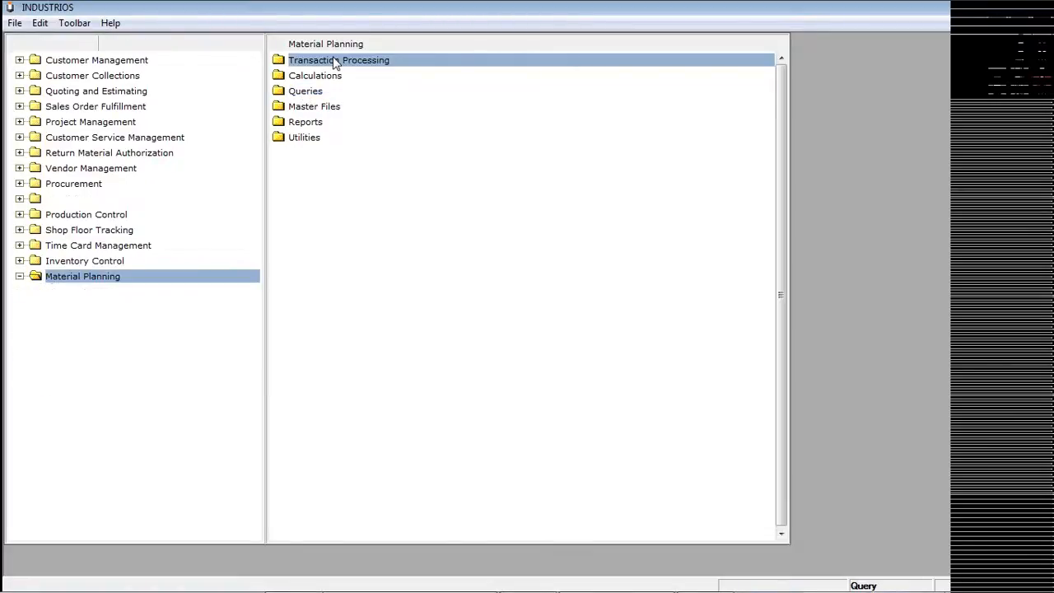
{"action": "left_click", "coordinate": [331, 78]}
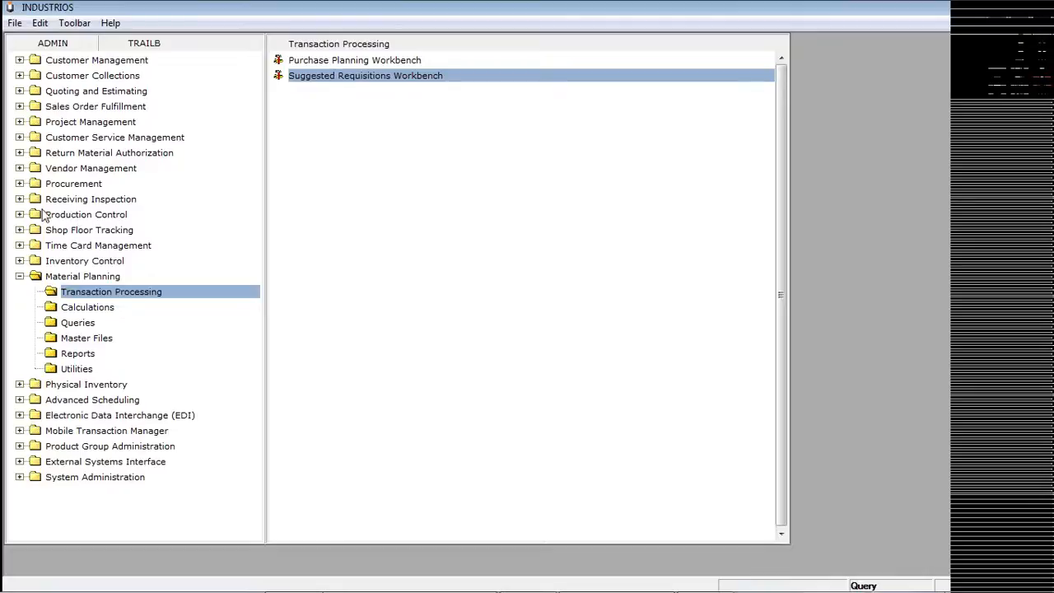
{"action": "left_click", "coordinate": [66, 322]}
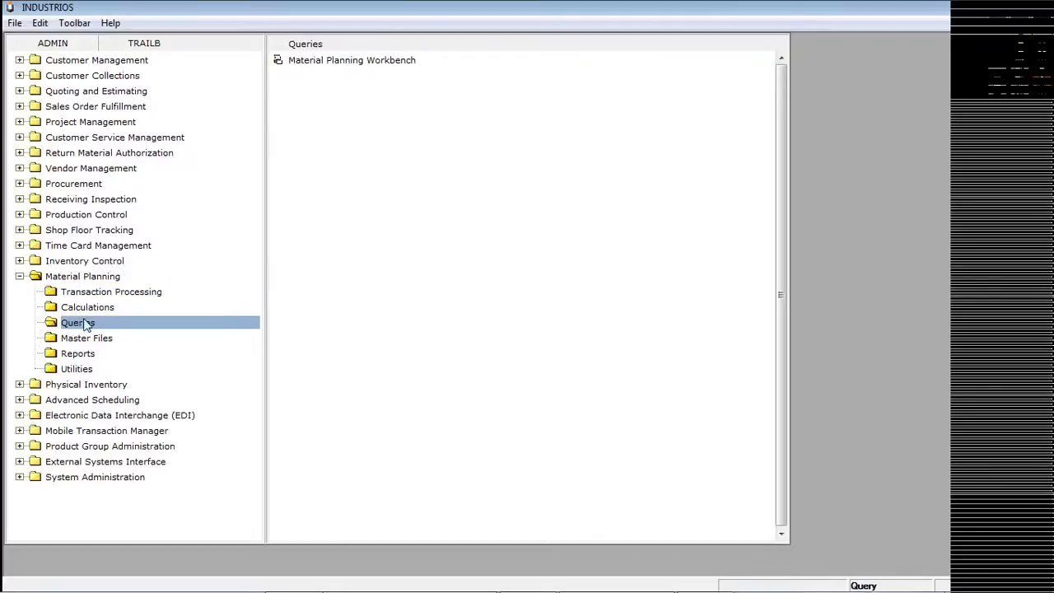
{"action": "left_click", "coordinate": [347, 66]}
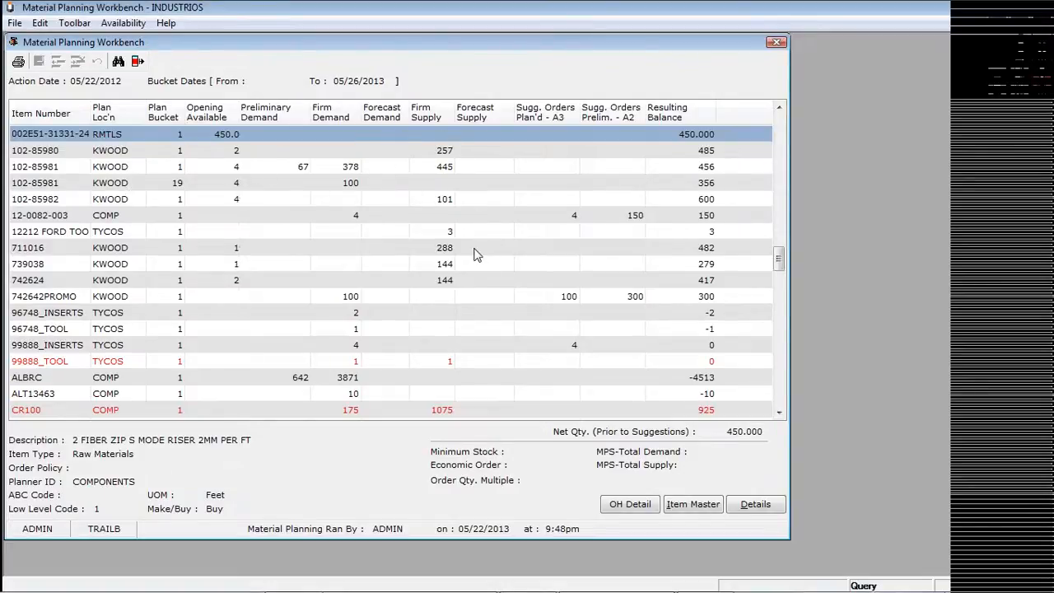
Restrict the Material Planning Workbench to Buy items that have System Sugg-A3 suggested orders.
{"action": "left_click", "coordinate": [137, 65]}
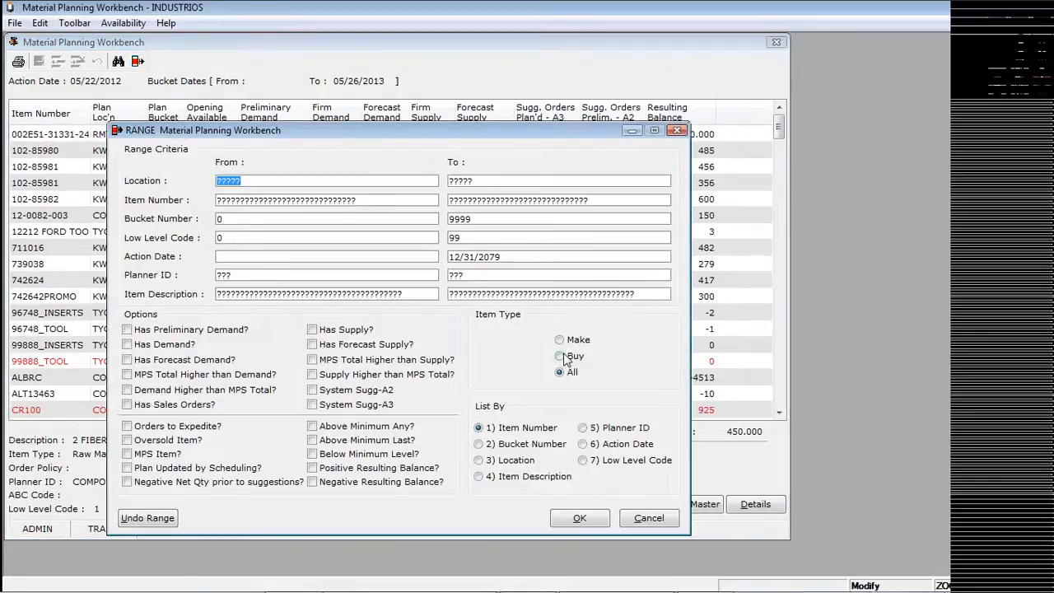
{"action": "left_click", "coordinate": [562, 357]}
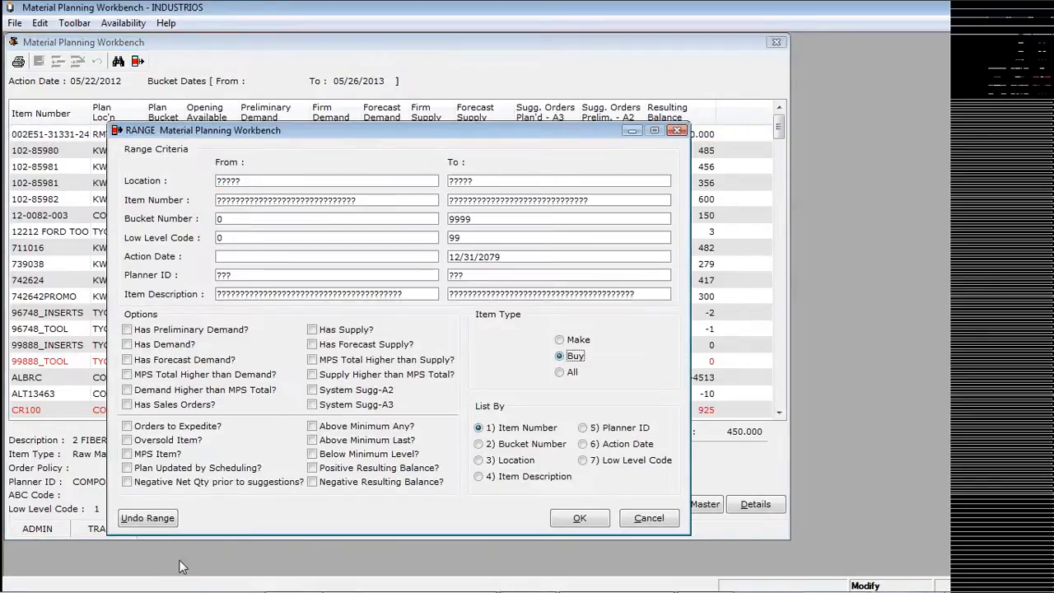
{"action": "left_click", "coordinate": [312, 405]}
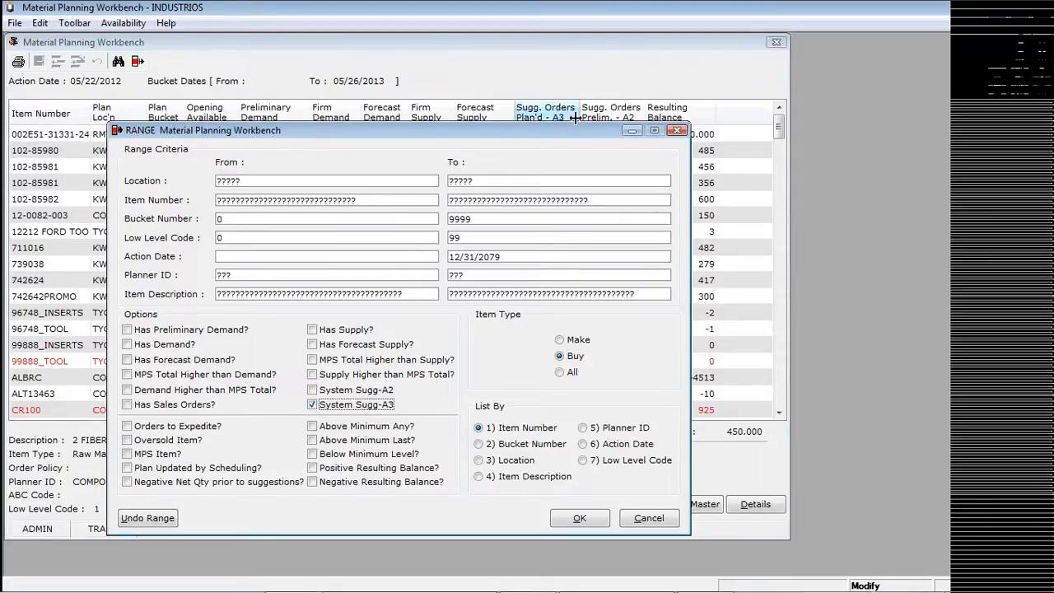
{"action": "left_click", "coordinate": [576, 517]}
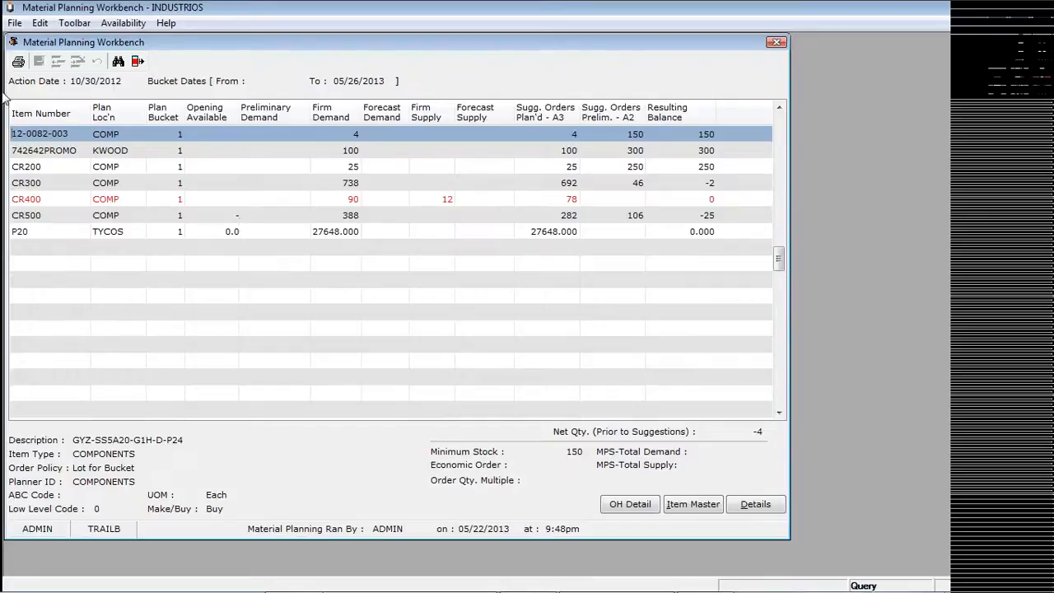
Review the material planning report options without processing any, close the Material Planning Workbench and collapse the Material Planning module.
{"action": "left_click", "coordinate": [21, 64]}
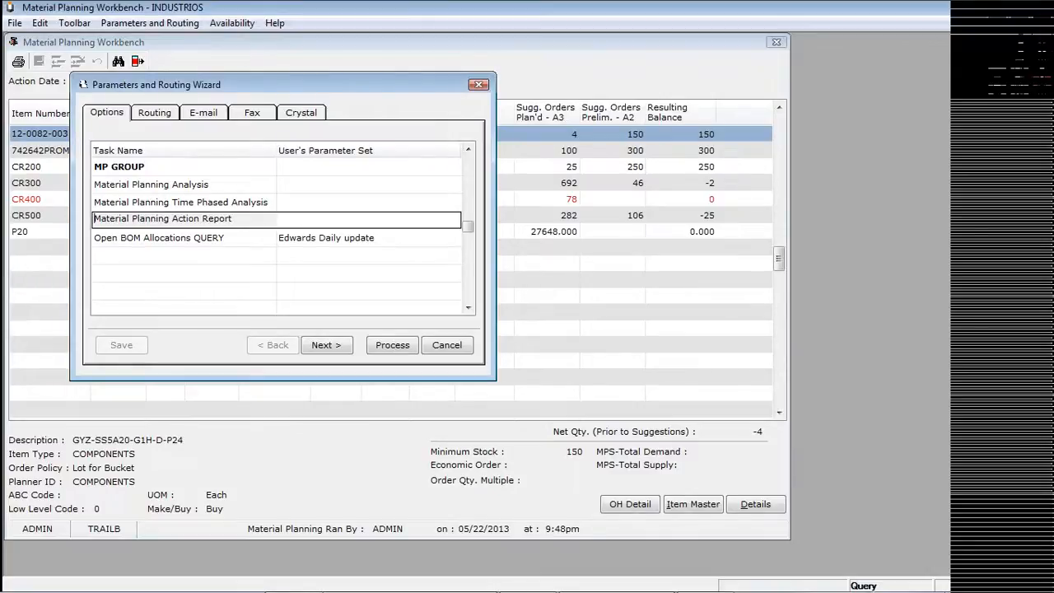
{"action": "left_click", "coordinate": [453, 347]}
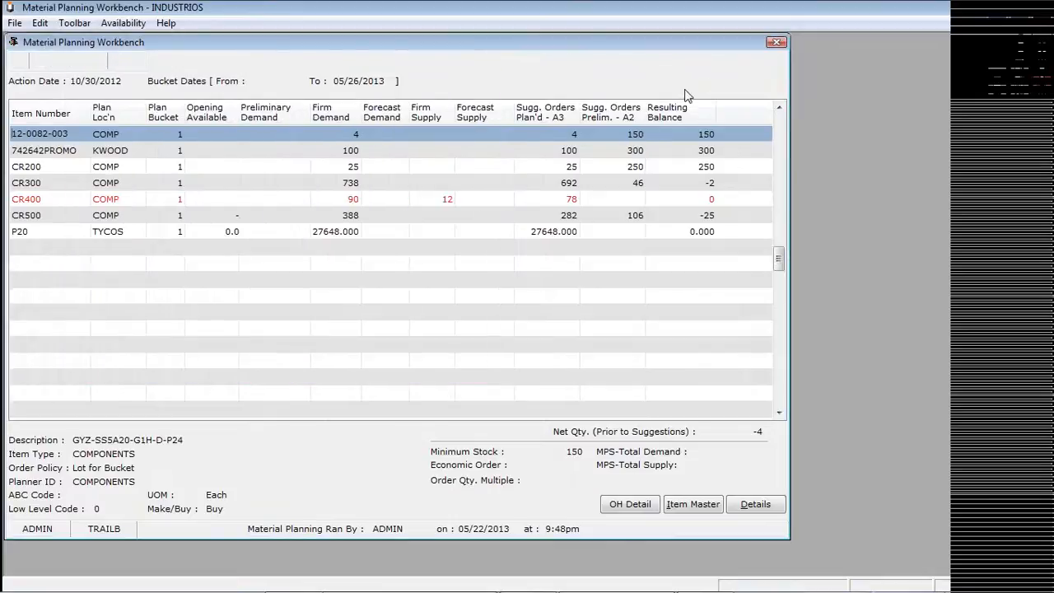
{"action": "left_click", "coordinate": [777, 44]}
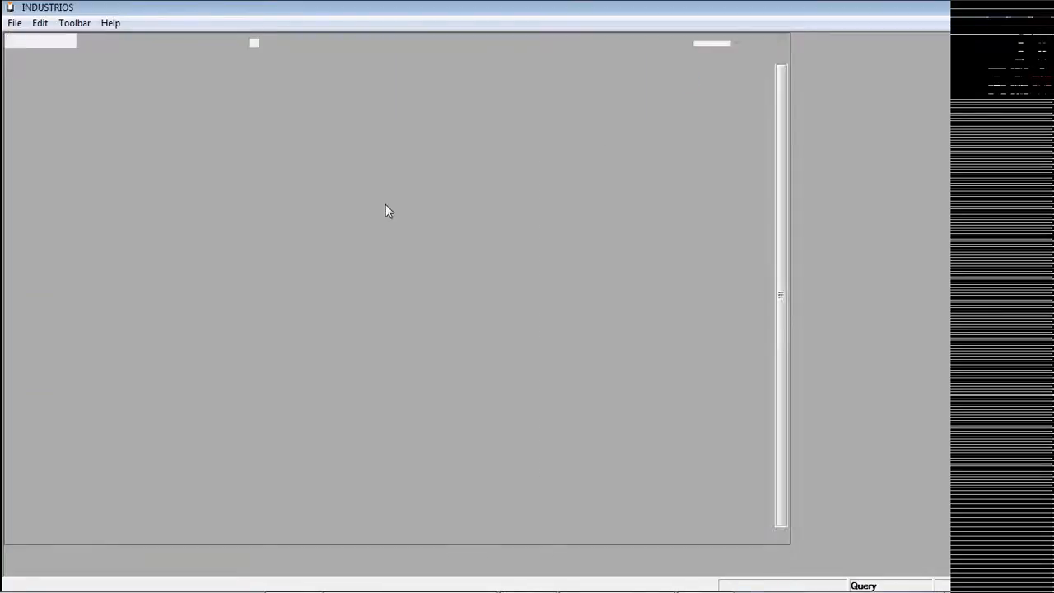
{"action": "left_click", "coordinate": [20, 246]}
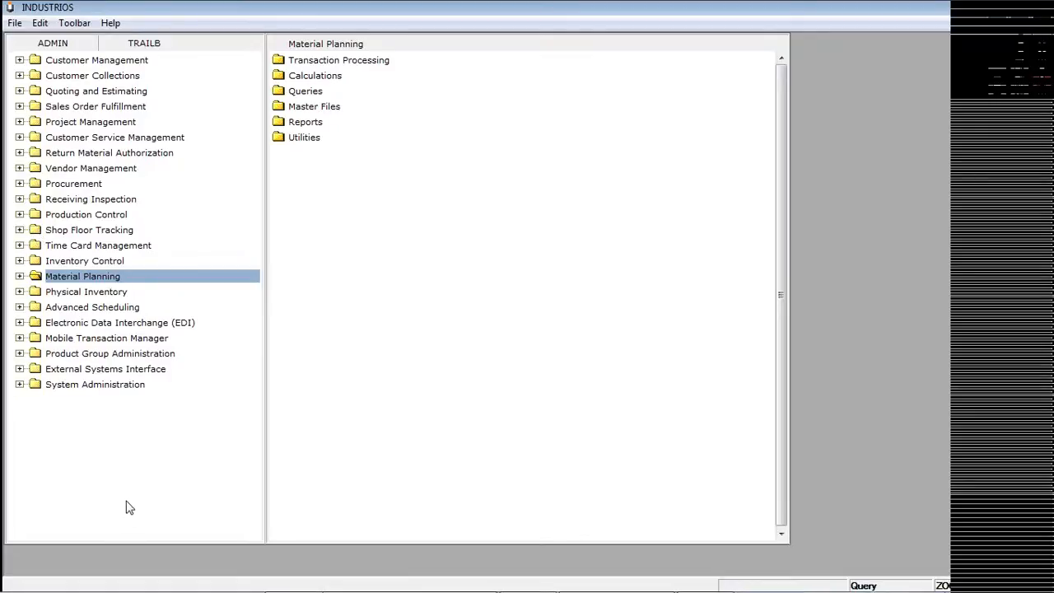
Switch to the already open Scheduling Workbench window showing the 1 SHIFT SCENARIO.
{"action": "mouse_move", "coordinate": [164, 588]}
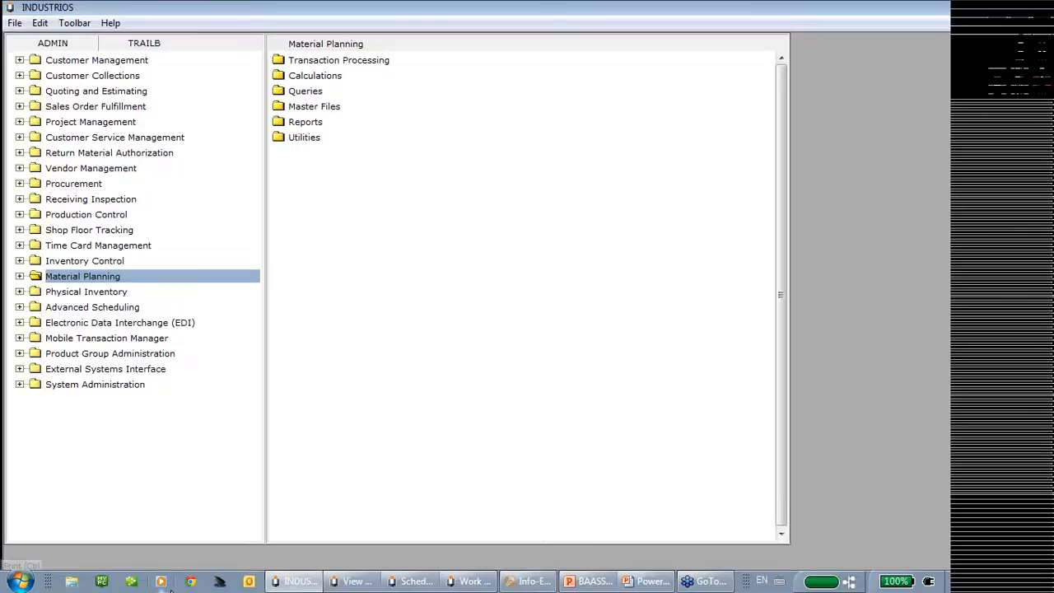
{"action": "mouse_move", "coordinate": [338, 570]}
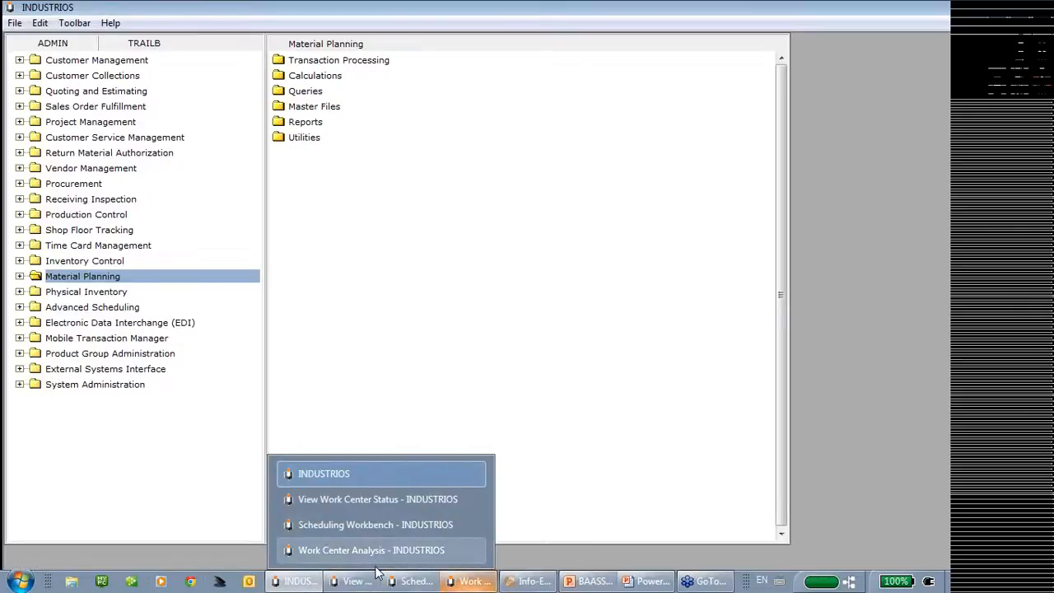
{"action": "left_click", "coordinate": [369, 523]}
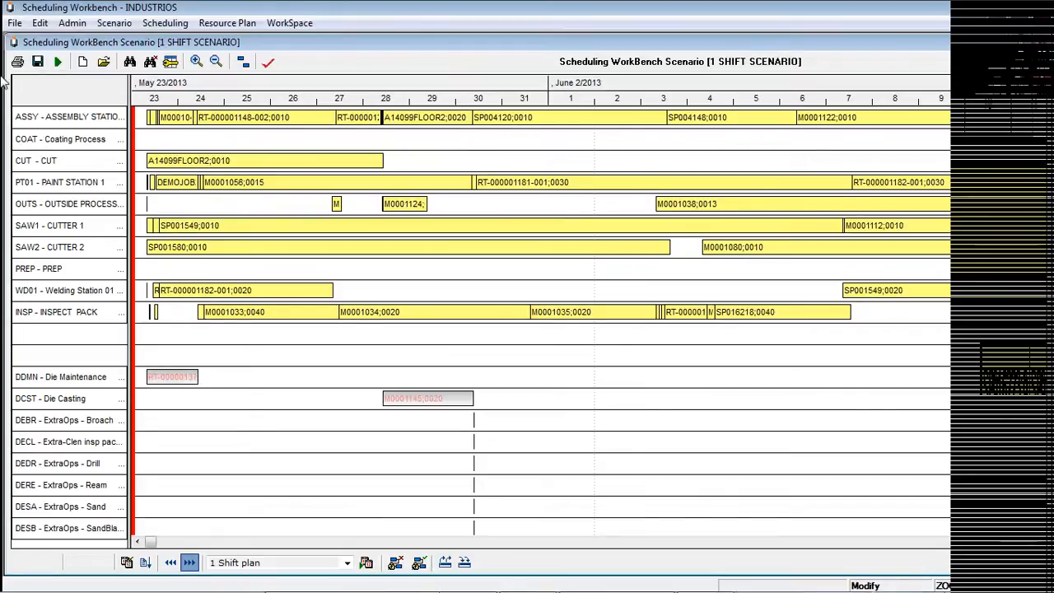
{"action": "left_click", "coordinate": [113, 24]}
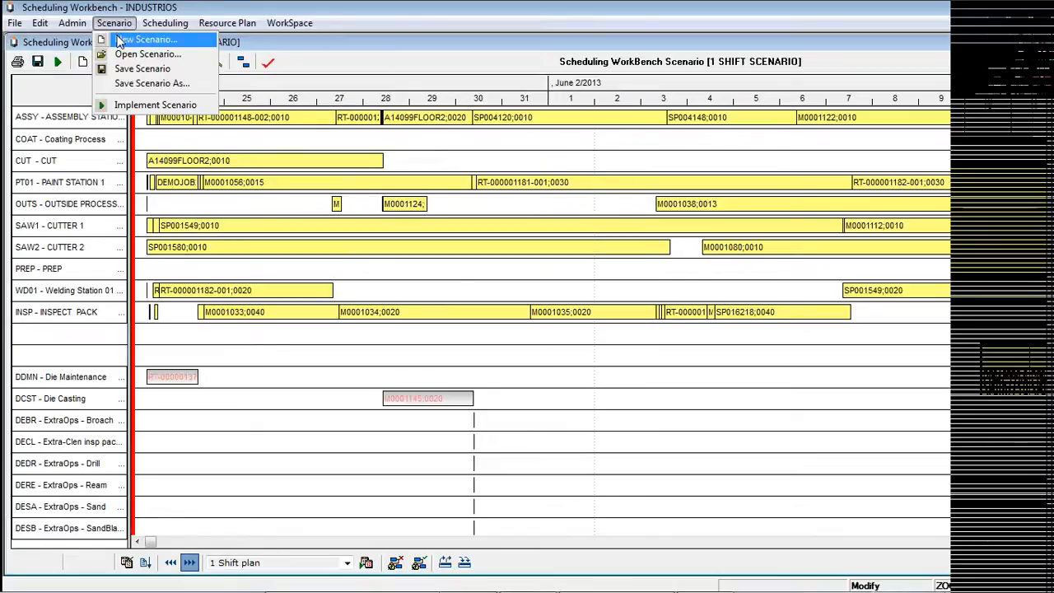
{"action": "left_click", "coordinate": [72, 23]}
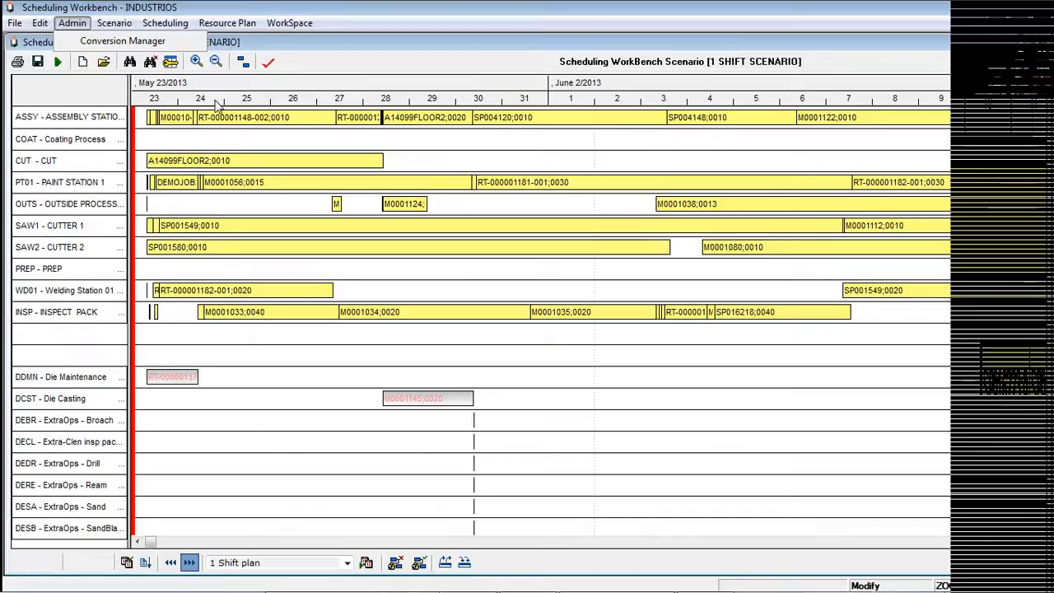
{"action": "left_click", "coordinate": [352, 52]}
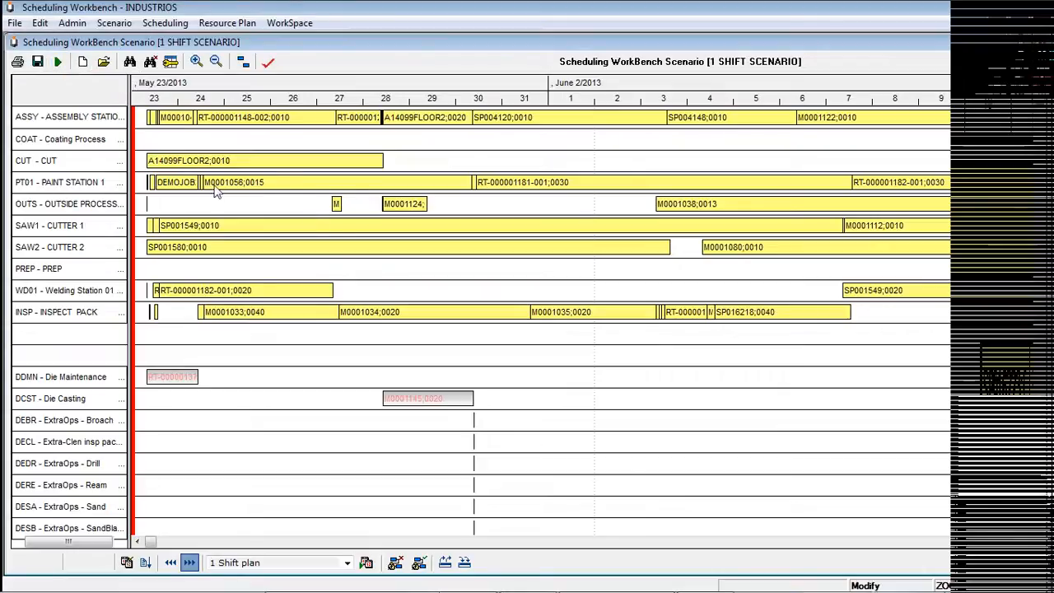
Try to move the job starting about June 4 from SAW2 - CUTTER 2 to SAW1 - CUTTER 1.
{"action": "mouse_move", "coordinate": [389, 205]}
{"action": "left_mouse_down"}
{"action": "mouse_move", "coordinate": [409, 206]}
{"action": "mouse_move", "coordinate": [389, 206]}
{"action": "left_mouse_up"}
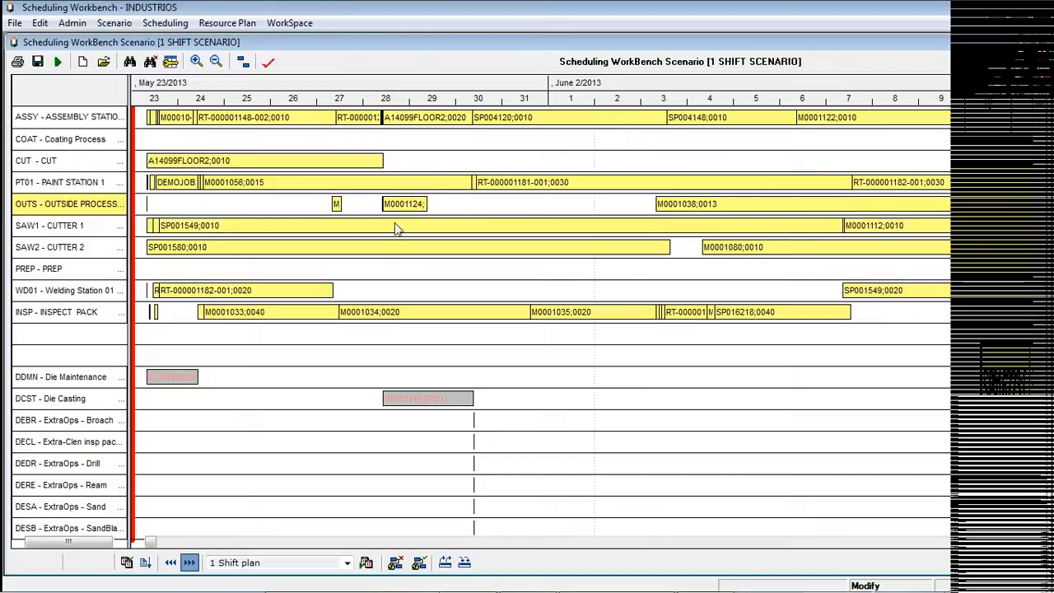
{"action": "left_click_drag", "start_coordinate": [720, 250], "coordinate": [692, 228]}
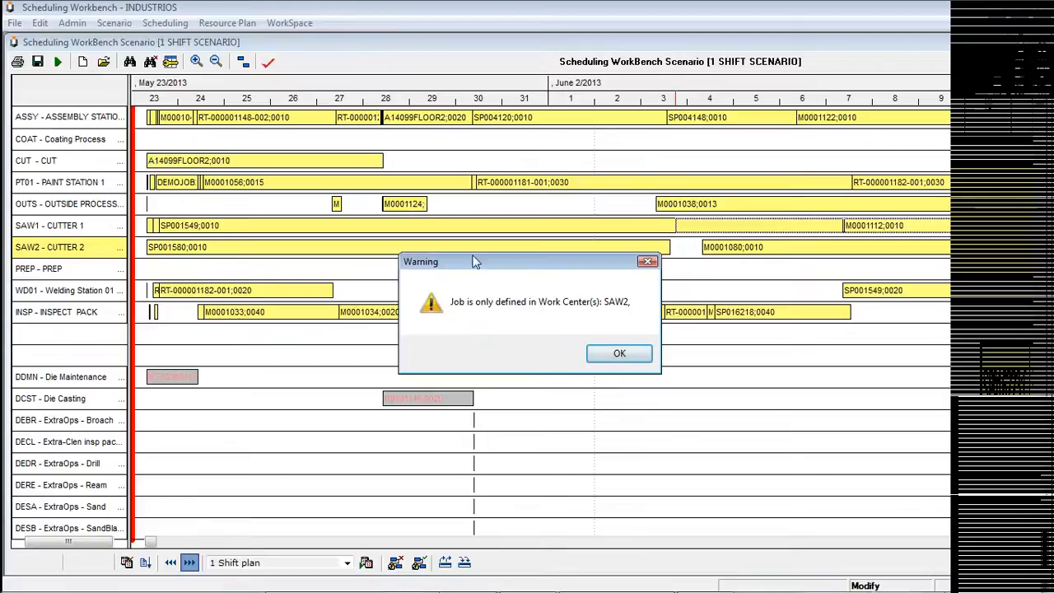
{"action": "left_click", "coordinate": [618, 353]}
Select the job starting about May 24 at the INSP - INSPECT PACK work center.
{"action": "mouse_move", "coordinate": [618, 276]}
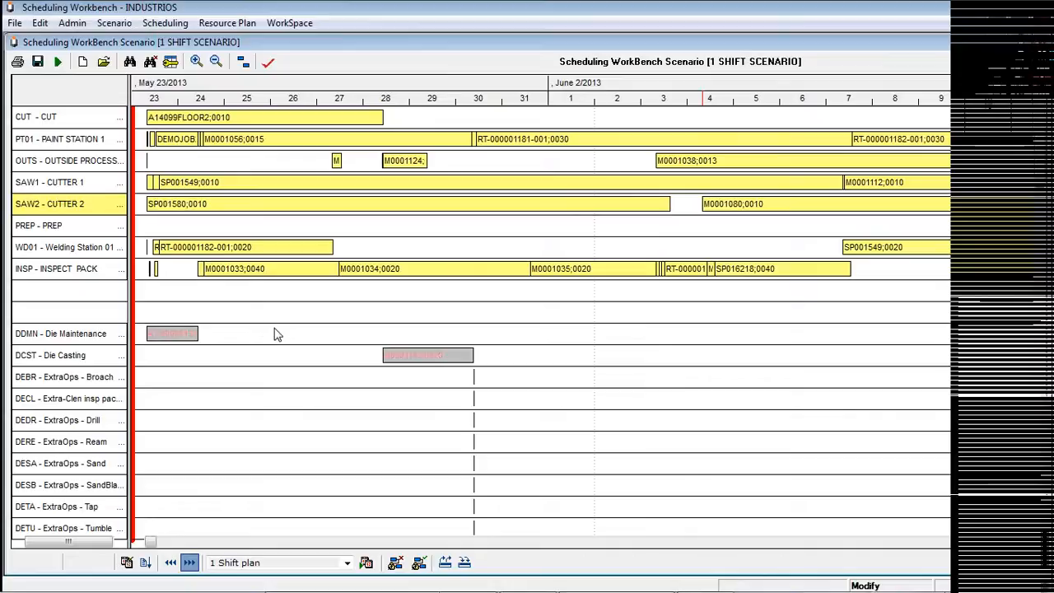
{"action": "left_click", "coordinate": [235, 273]}
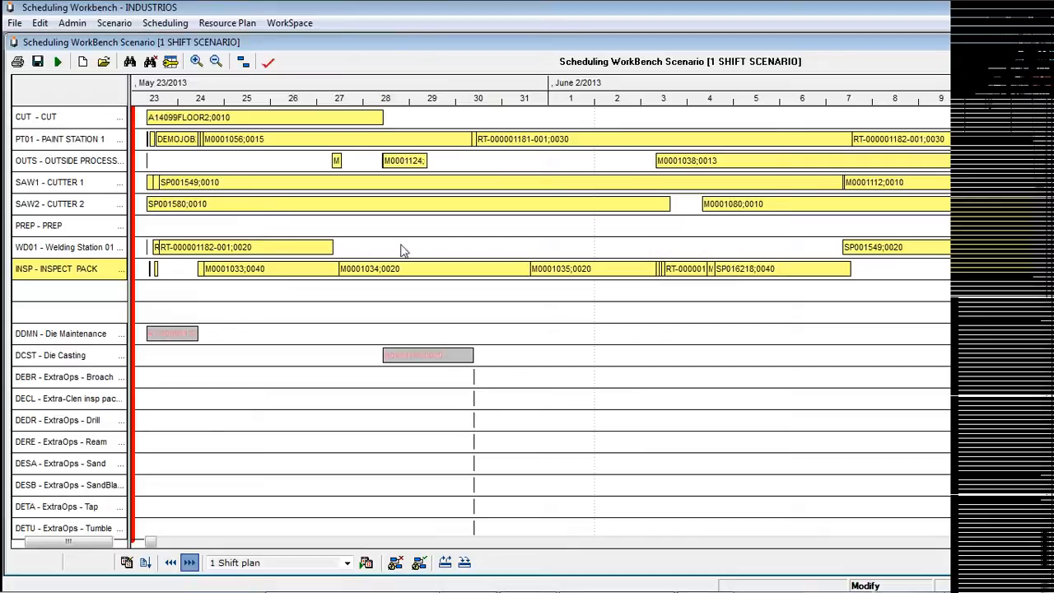
Review the jobs scheduled at the INSP - INSPECT PACK work center, close that list and examine monthly work center load in Work Center Analysis.
{"action": "double_click", "coordinate": [393, 272]}
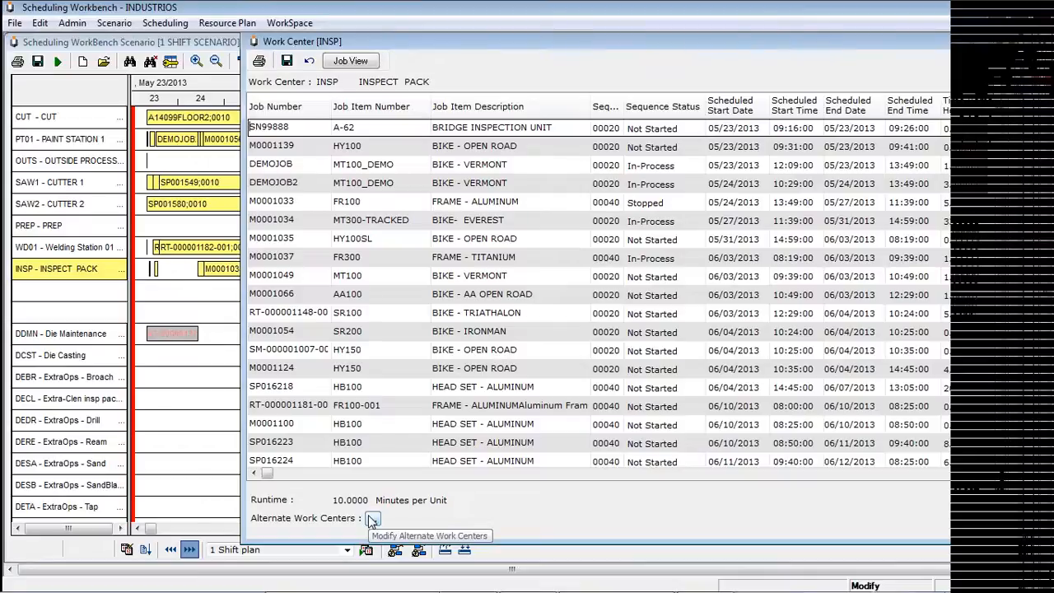
{"action": "left_click", "coordinate": [1003, 39]}
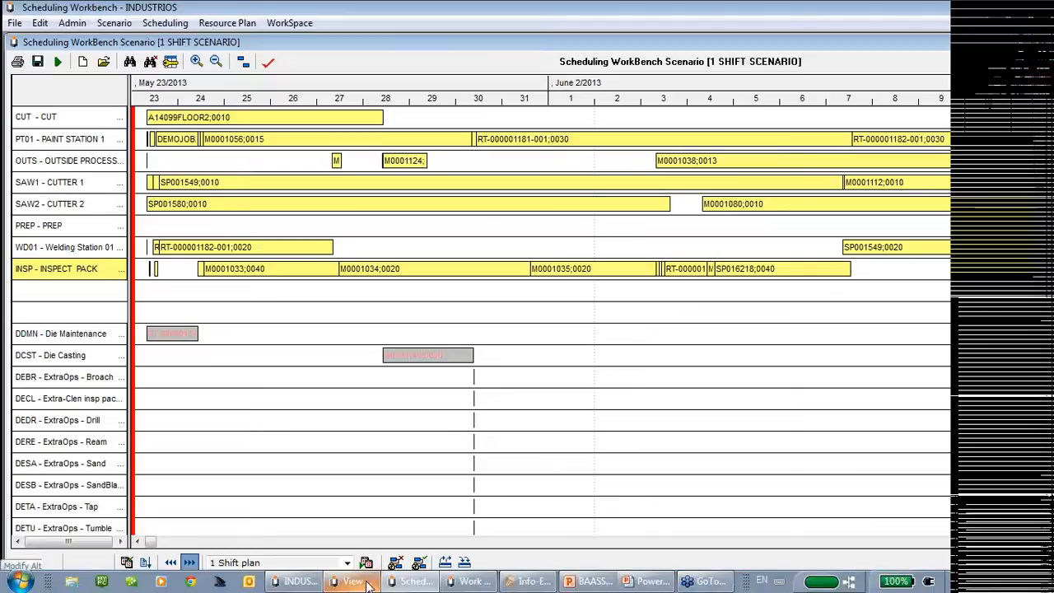
{"action": "mouse_move", "coordinate": [368, 584]}
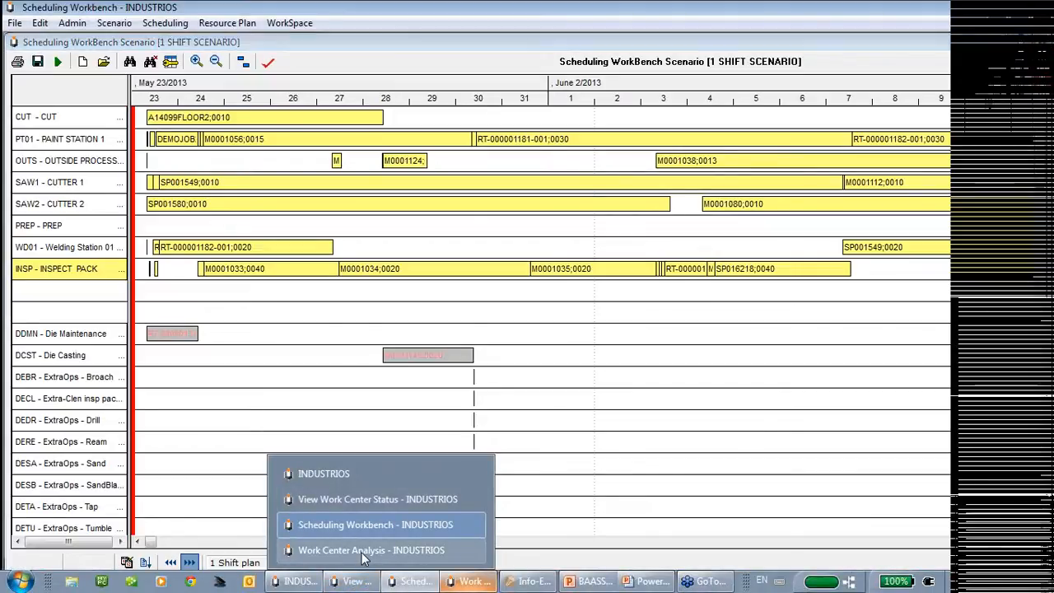
{"action": "left_click", "coordinate": [362, 553]}
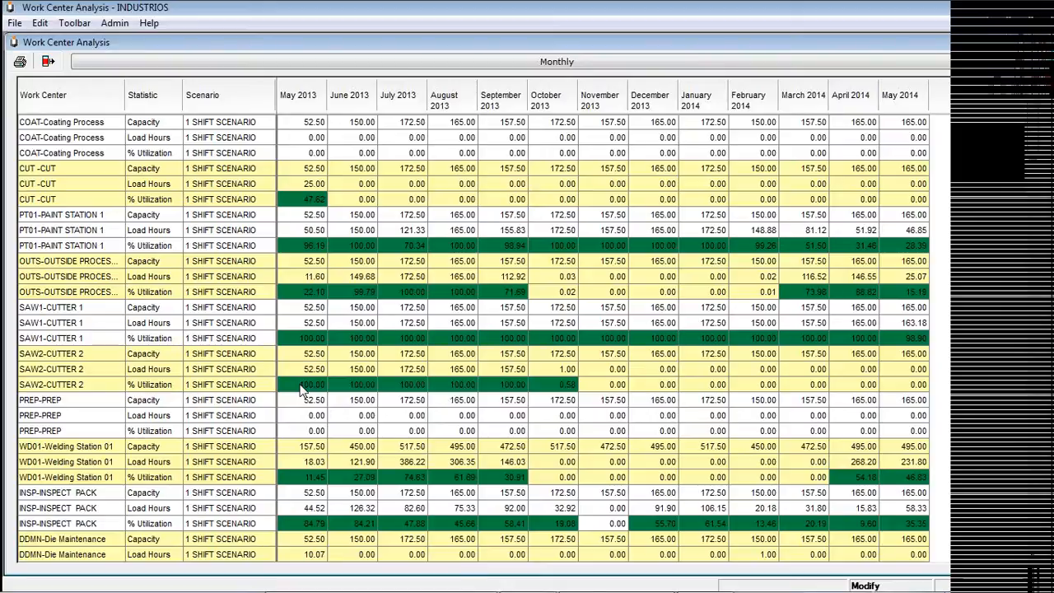
Return to the main INDUSTRIOS window and open Job Entry / Browse from Production Control's Transaction Processing.
{"action": "mouse_move", "coordinate": [416, 587]}
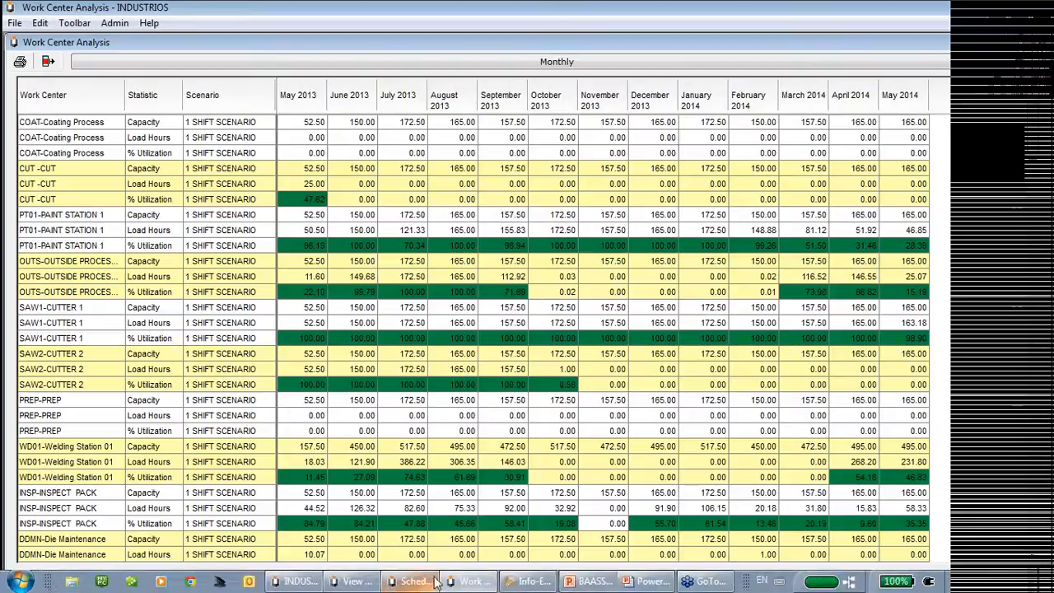
{"action": "left_click", "coordinate": [299, 583]}
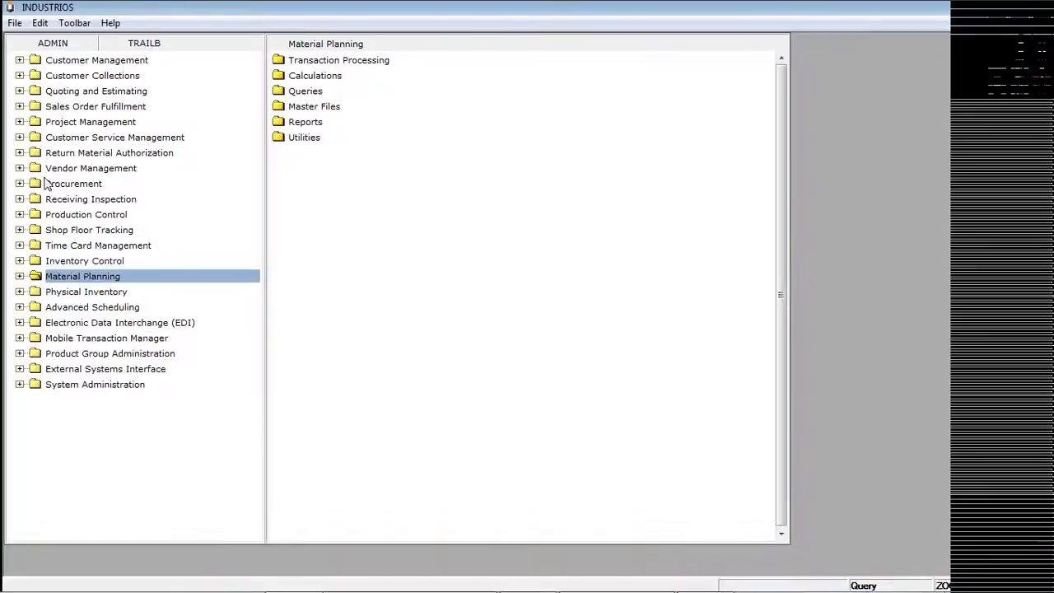
{"action": "left_click", "coordinate": [51, 216]}
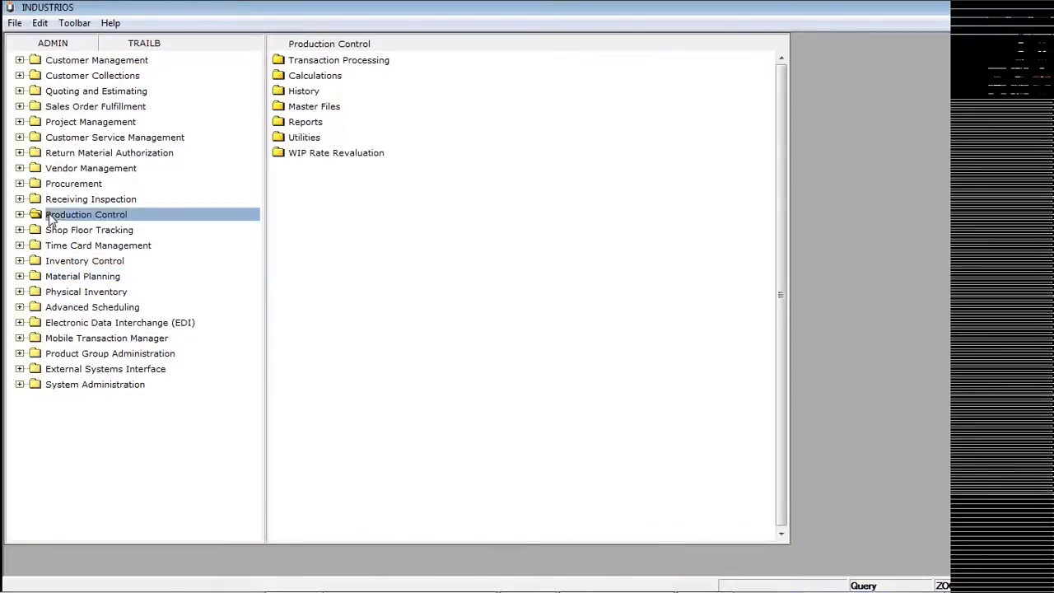
{"action": "double_click", "coordinate": [295, 64]}
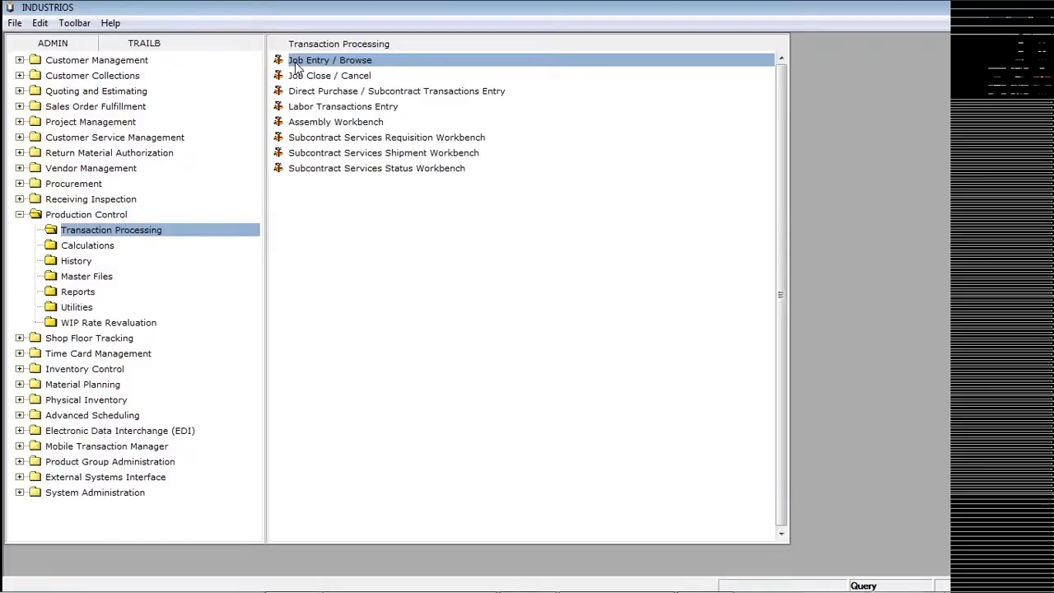
{"action": "double_click", "coordinate": [296, 64]}
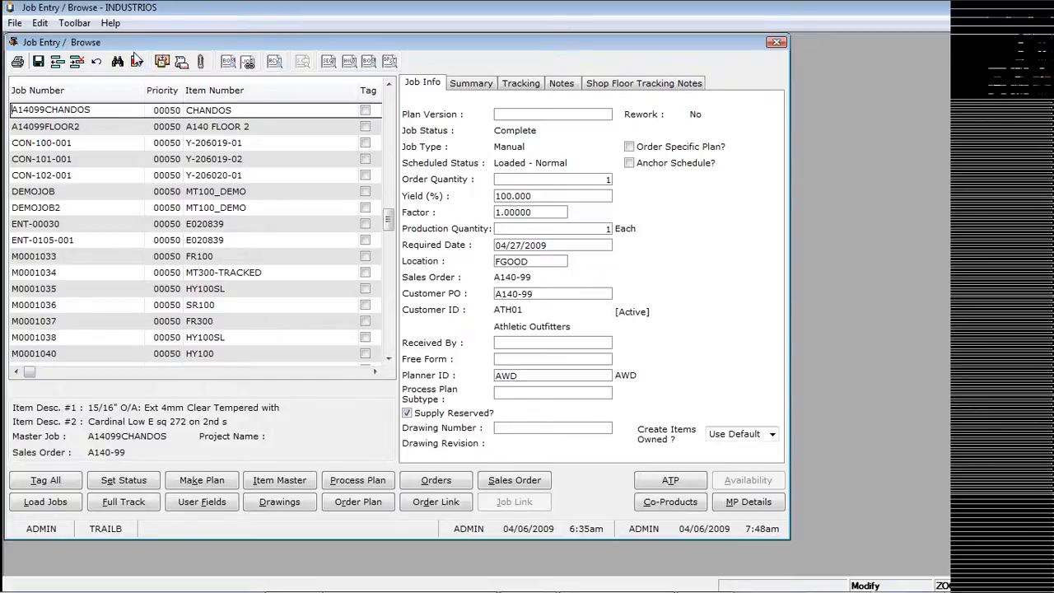
Select the FR100 aluminum frame job and examine its work center tracking and its estimated versus actual costs.
{"action": "left_click", "coordinate": [132, 260]}
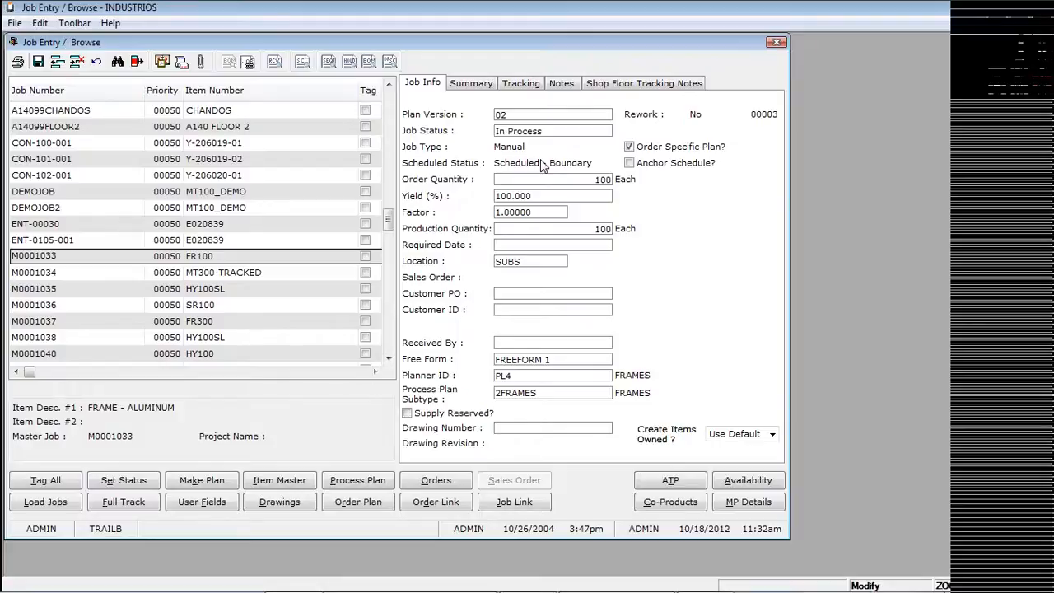
{"action": "left_click", "coordinate": [486, 86]}
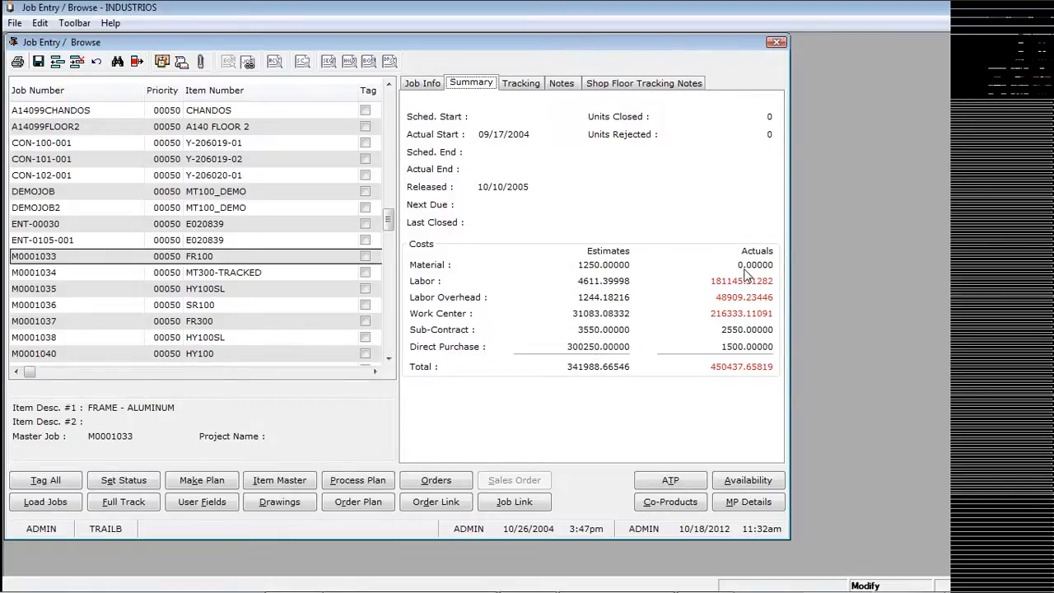
{"action": "left_click", "coordinate": [523, 86]}
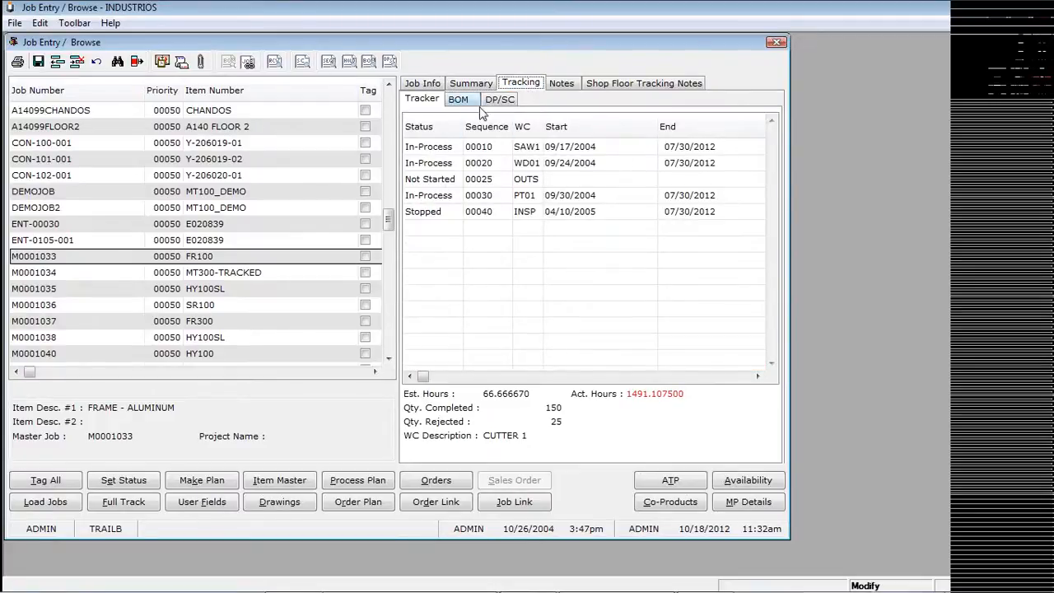
{"action": "left_click", "coordinate": [484, 86]}
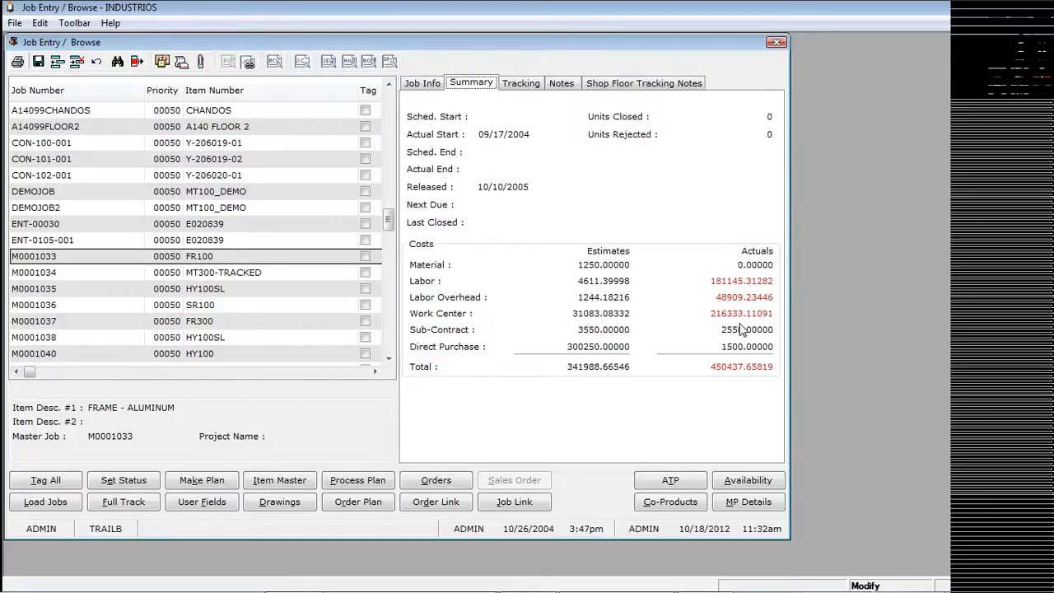
Examine the FR100 job's Labor Transaction History and its range criteria for Production transactions, cancelling the range and closing the history.
{"action": "left_click", "coordinate": [328, 63]}
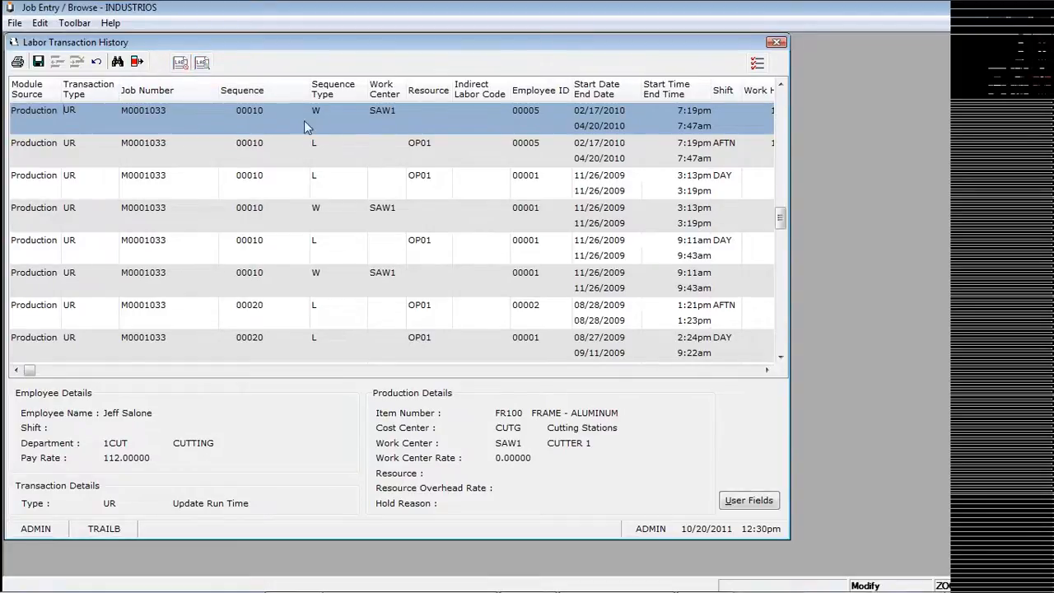
{"action": "left_click", "coordinate": [137, 61]}
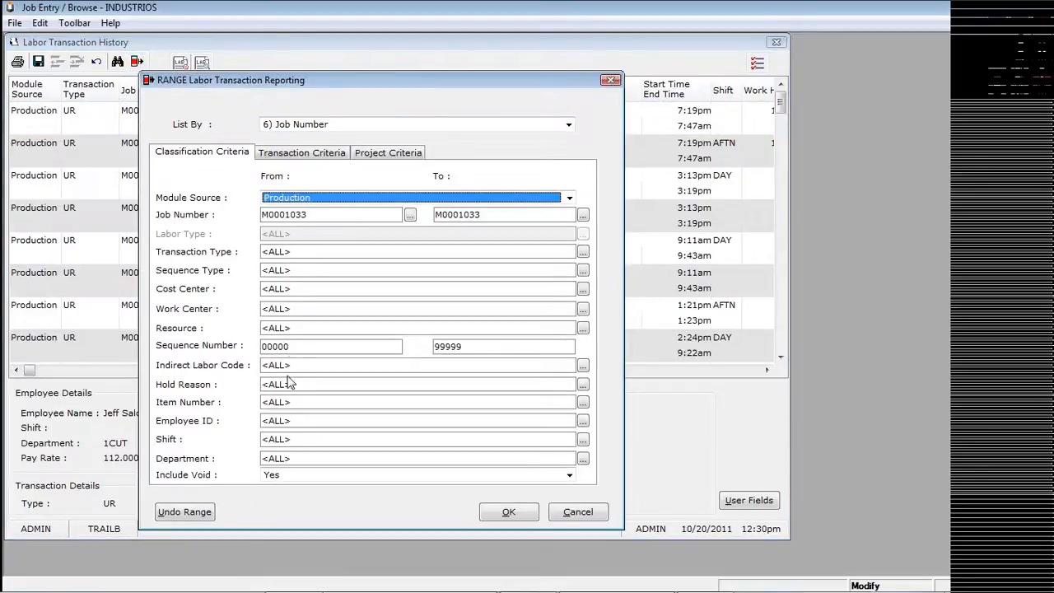
{"action": "left_click", "coordinate": [270, 198]}
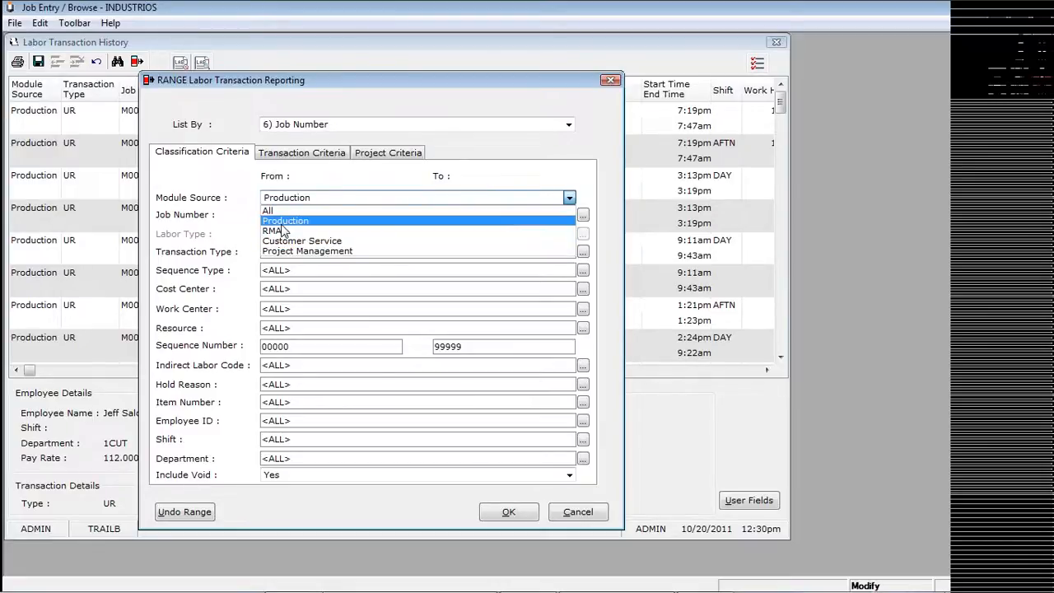
{"action": "left_click", "coordinate": [282, 222]}
{"action": "left_click", "coordinate": [297, 151]}
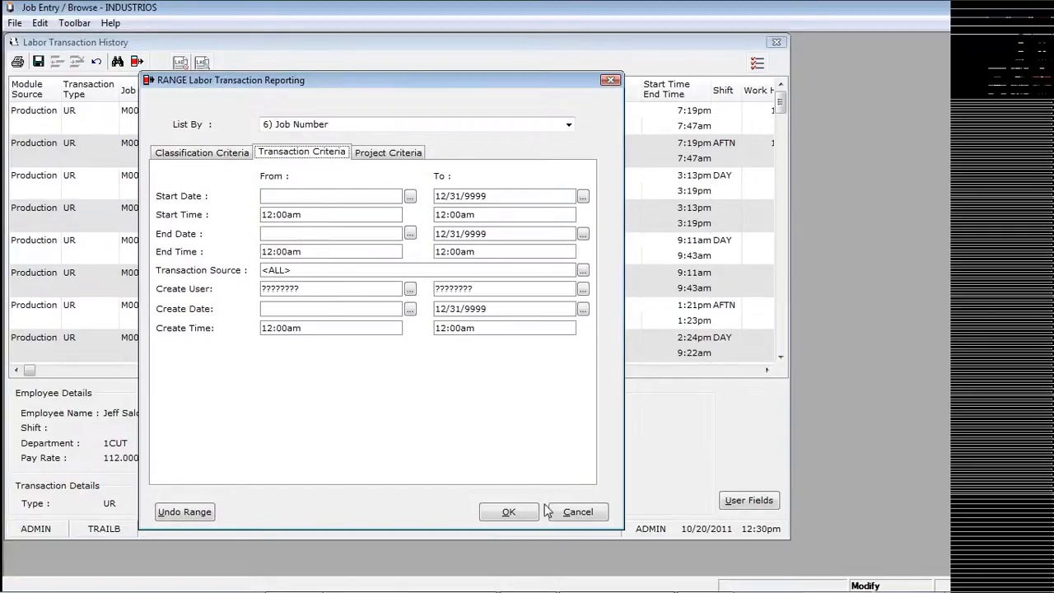
{"action": "left_click", "coordinate": [577, 511]}
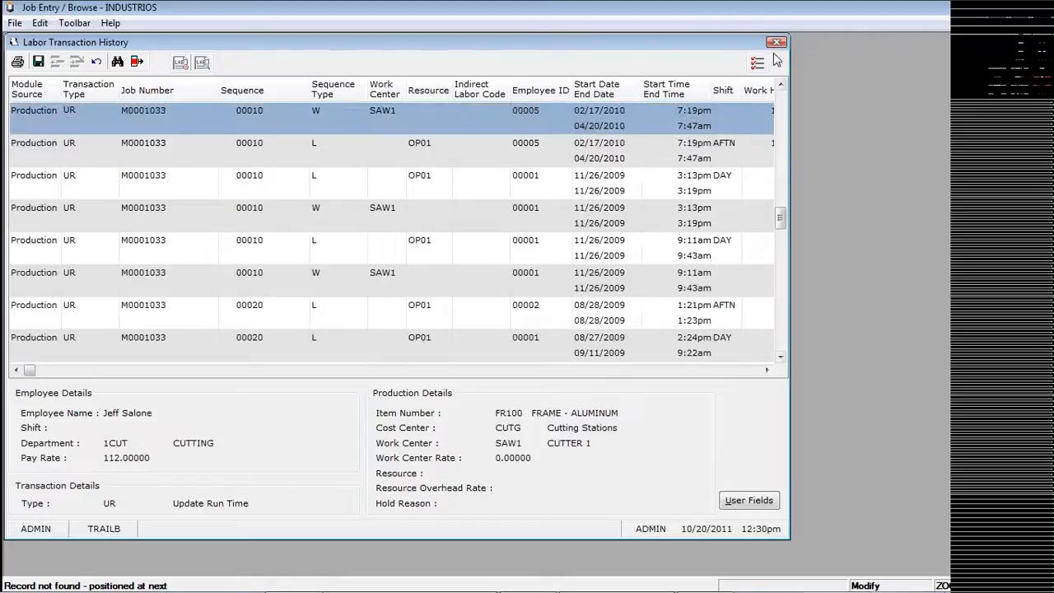
{"action": "left_click", "coordinate": [776, 43]}
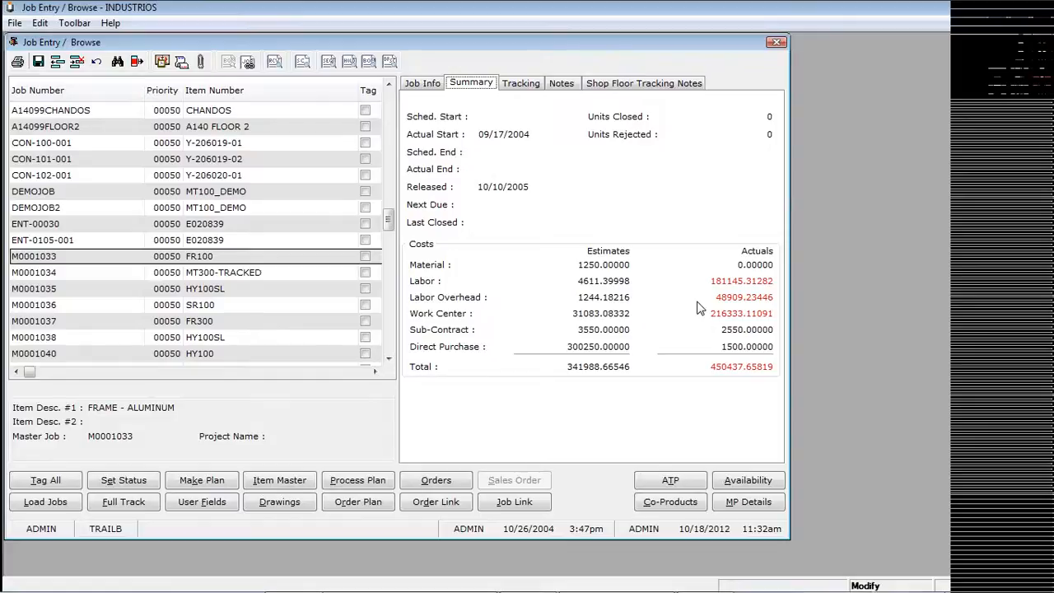
Browse the FR100 job's printable reports from Shop Document through Capacity Analysis Report without processing any, and close Job Entry / Browse.
{"action": "left_click", "coordinate": [414, 88]}
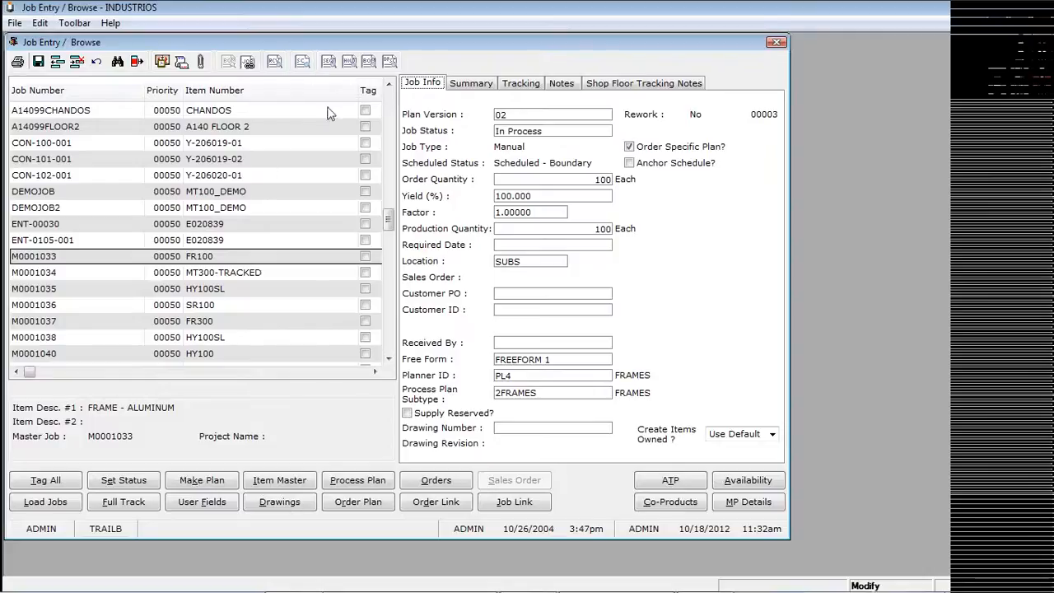
{"action": "left_click", "coordinate": [17, 62]}
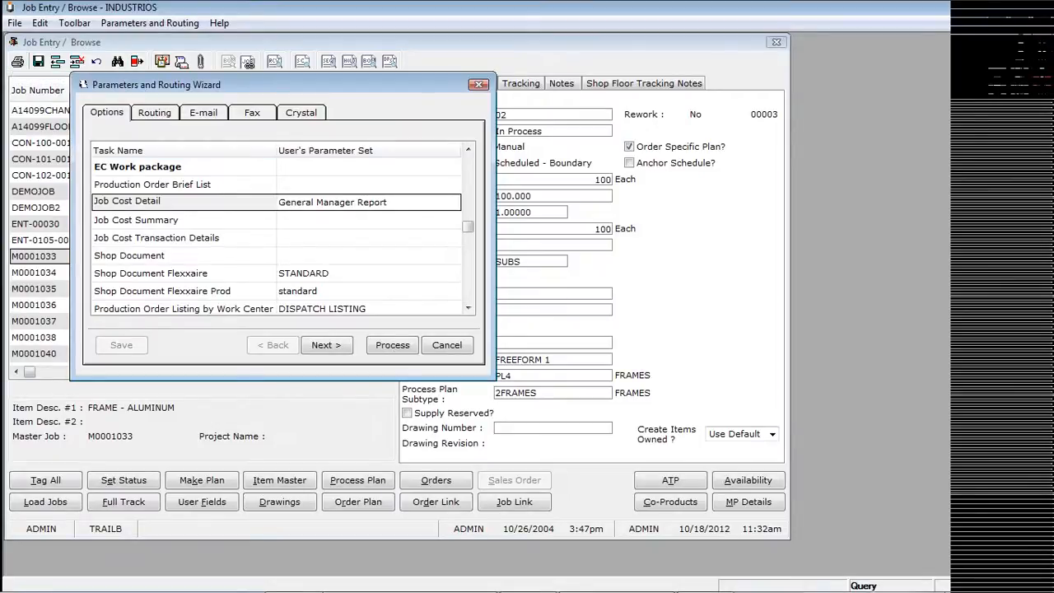
{"action": "left_click", "coordinate": [121, 257]}
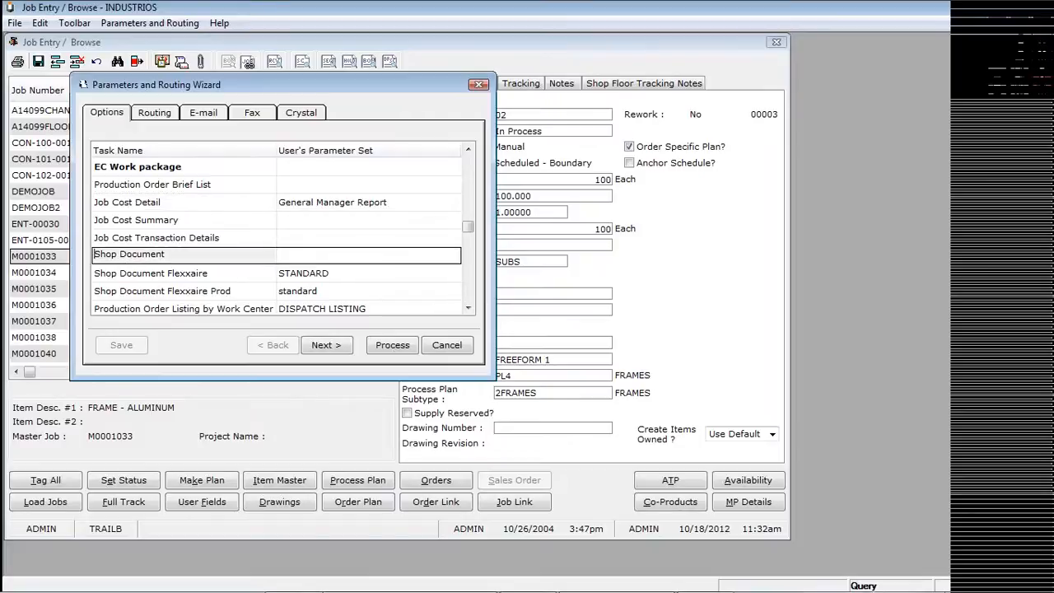
{"action": "key", "text": "Down"}
{"action": "key", "text": "Down"}
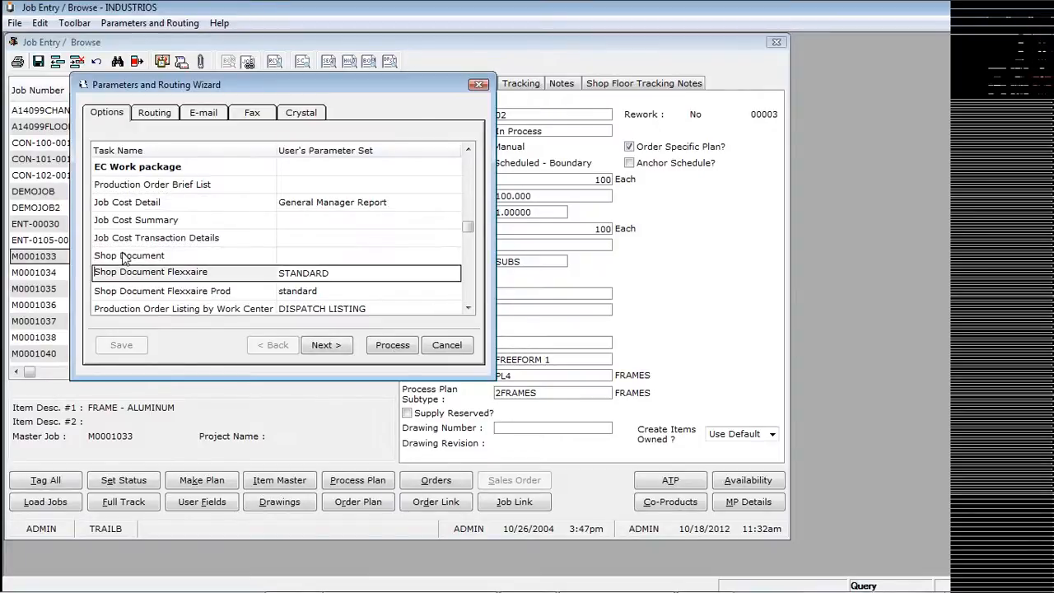
{"action": "key", "text": "Up"}
{"action": "key", "text": "Down"}
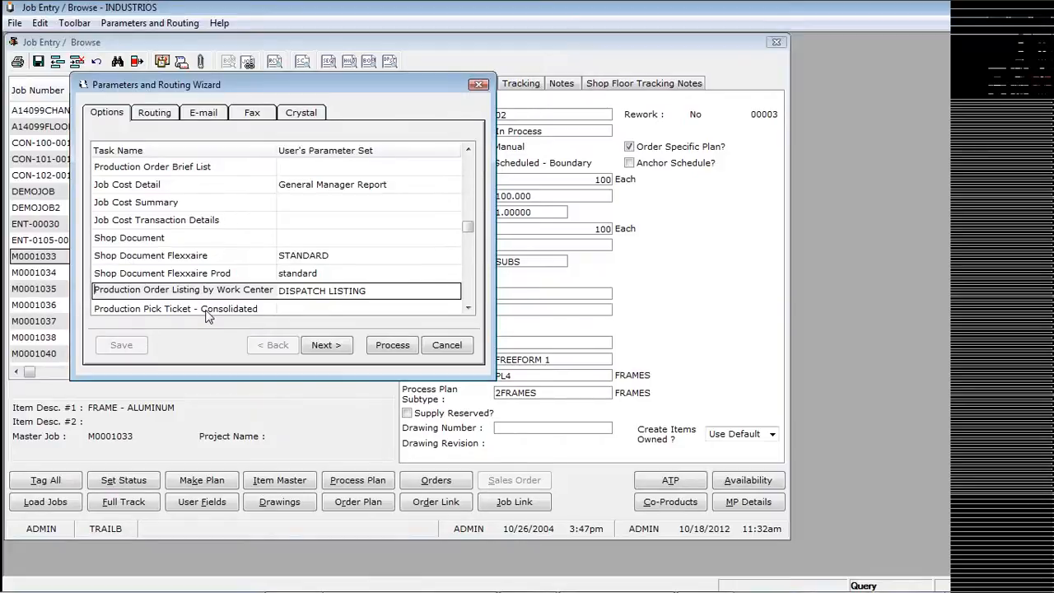
{"action": "key", "text": "Down"}
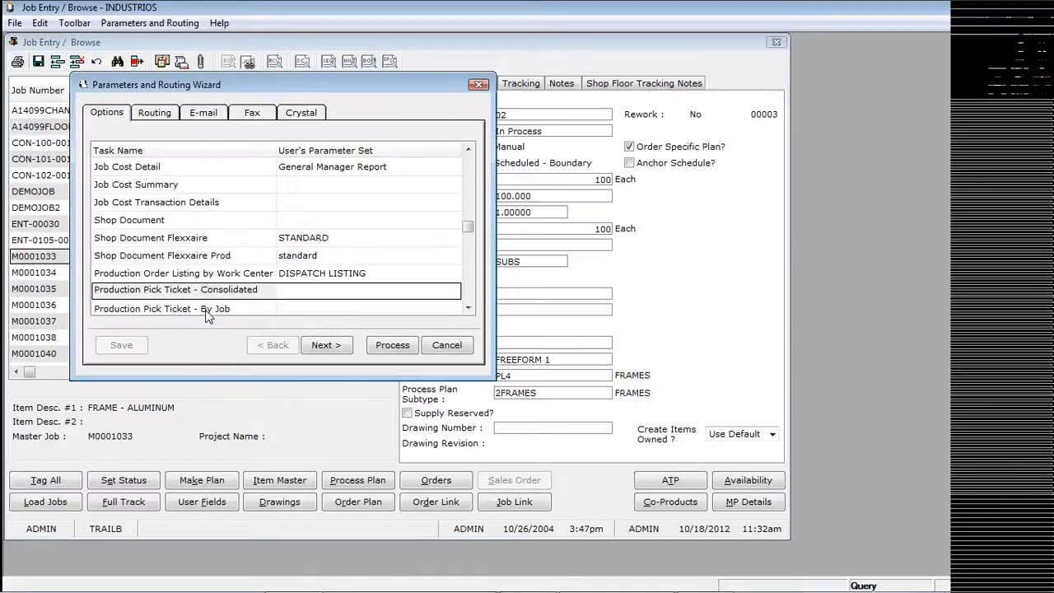
{"action": "key", "text": "Down"}
{"action": "key", "text": "Down"}
{"action": "key", "text": "Down"}
{"action": "key", "text": "Down"}
{"action": "key", "text": "Up"}
{"action": "key", "text": "Up"}
{"action": "key", "text": "Down"}
{"action": "key", "text": "Up"}
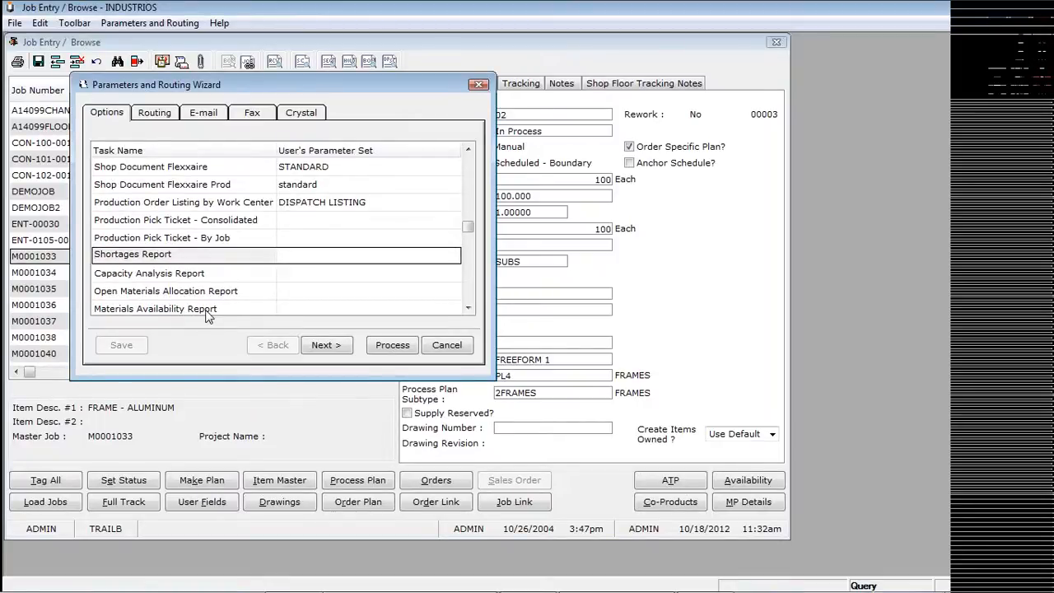
{"action": "key", "text": "Down"}
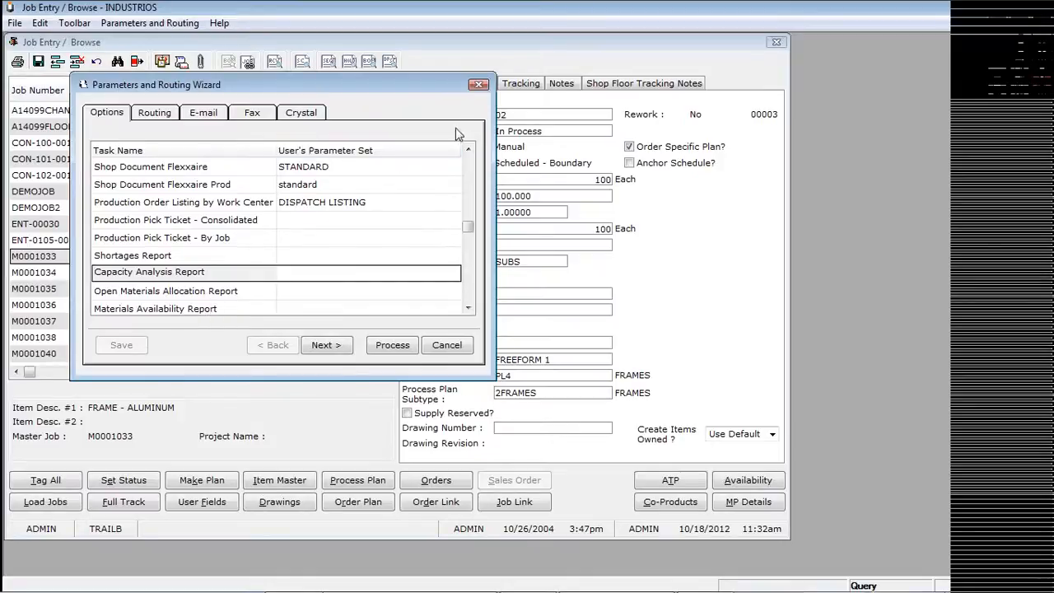
{"action": "left_click", "coordinate": [479, 86]}
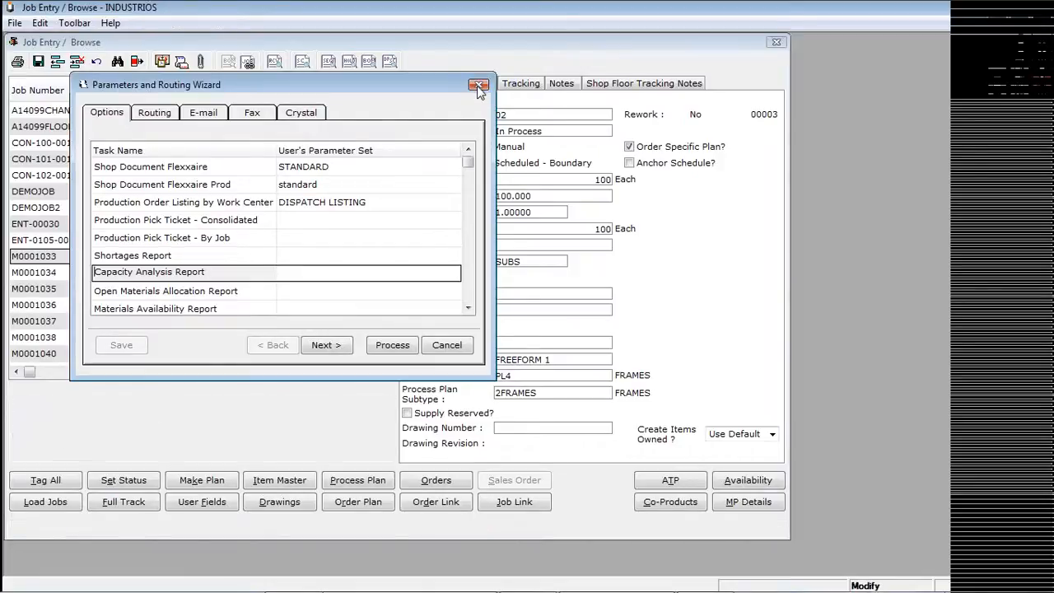
{"action": "left_click", "coordinate": [776, 42]}
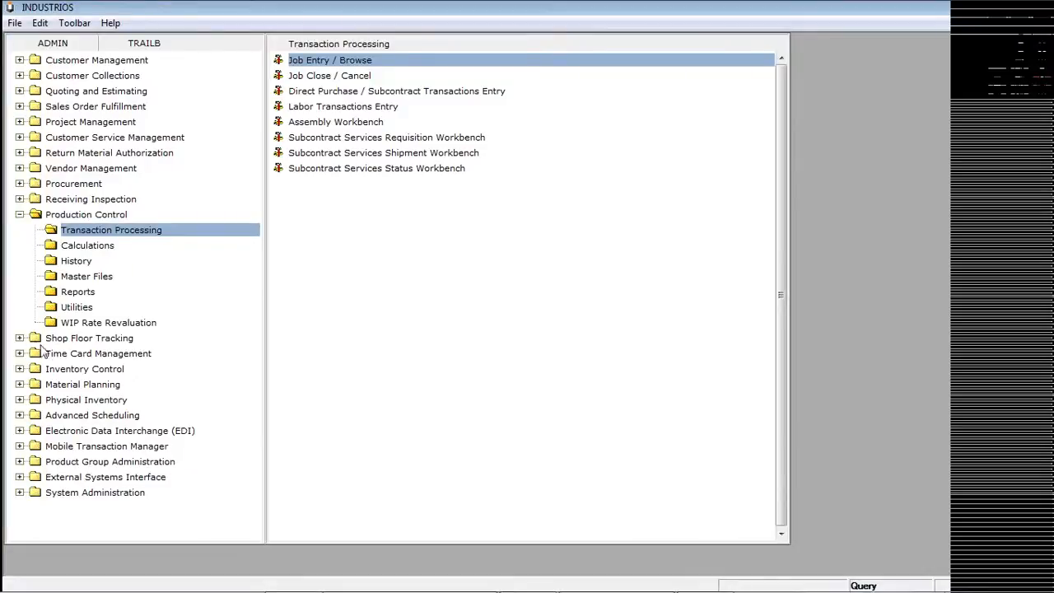
Open the Shop Floor Tracking program from the Shop Floor Tracking module's Transaction Processing.
{"action": "left_click", "coordinate": [40, 338]}
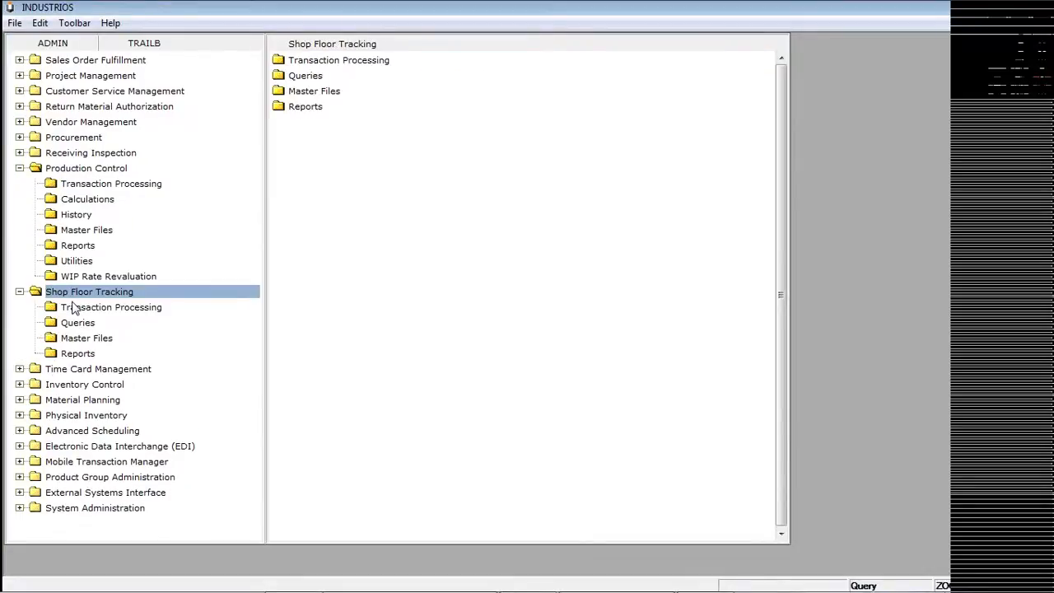
{"action": "left_click", "coordinate": [70, 309]}
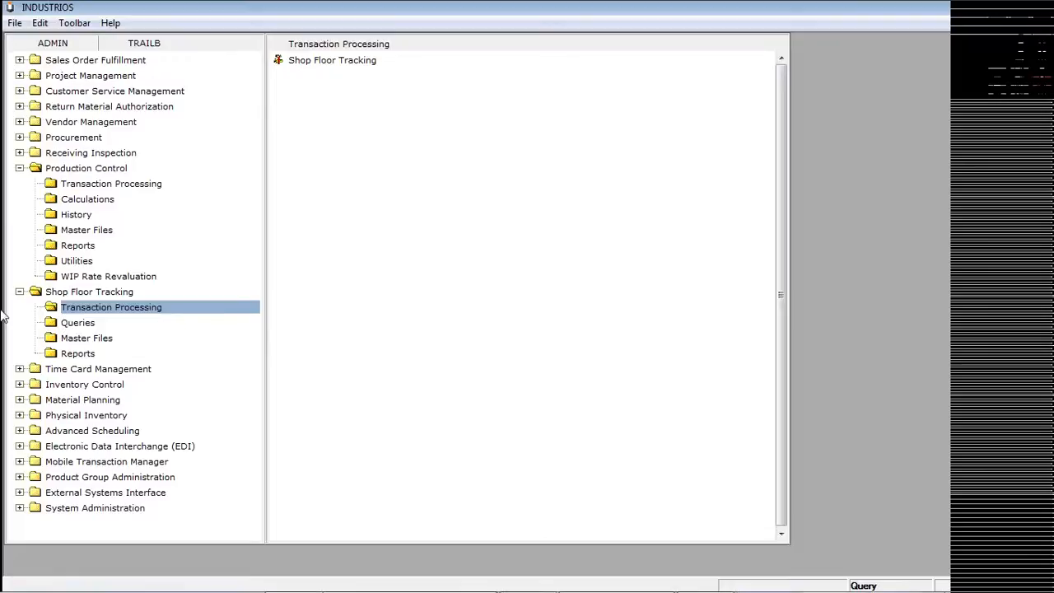
{"action": "double_click", "coordinate": [341, 64]}
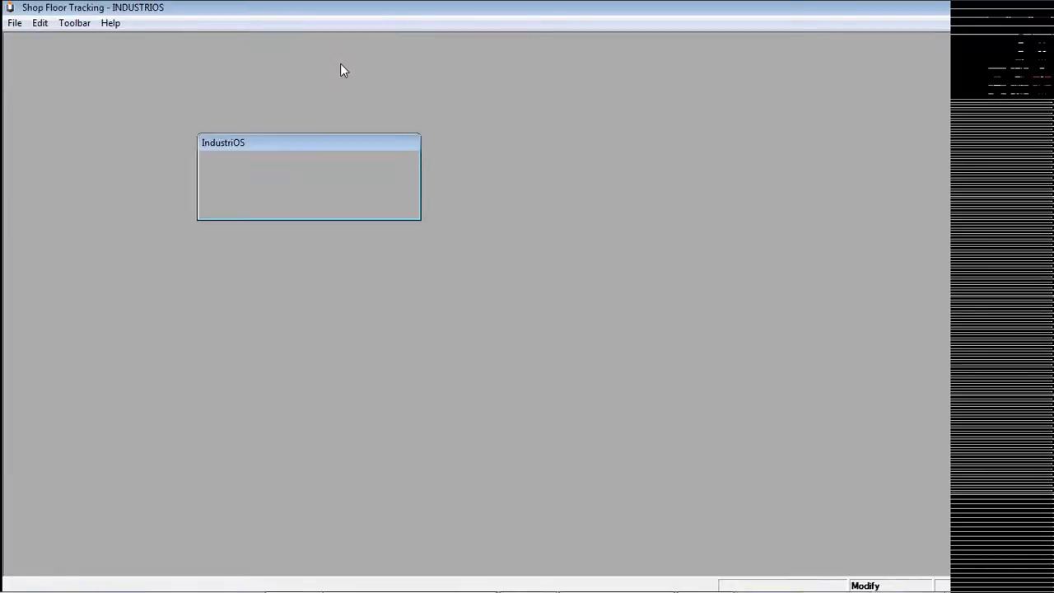
Sign in to Shop Floor Tracking with the employee ID and select the TRAINING activity.
{"action": "type", "text": "•••••"}
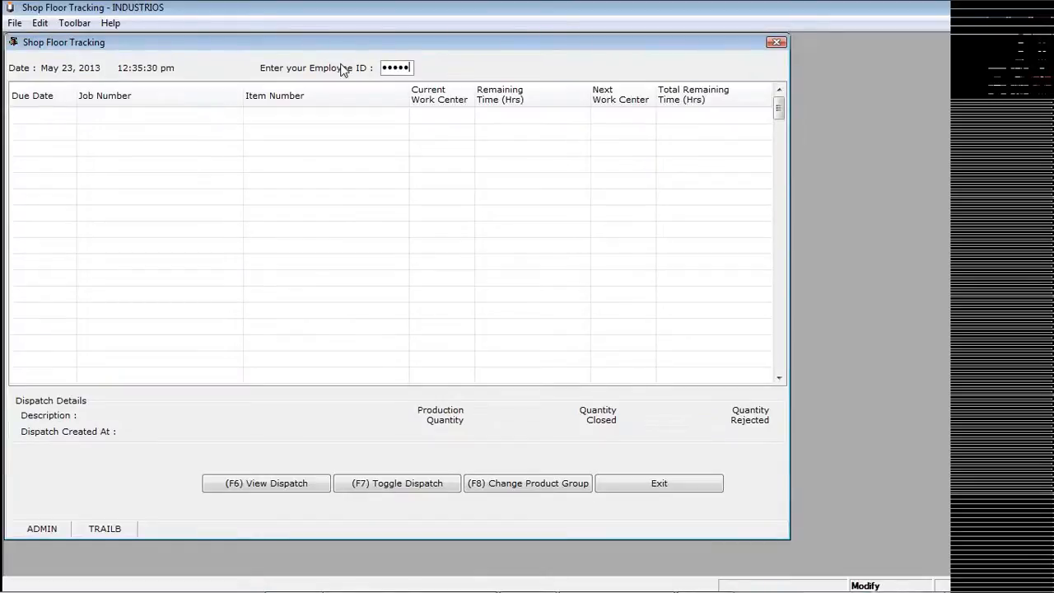
{"action": "key", "text": "Return"}
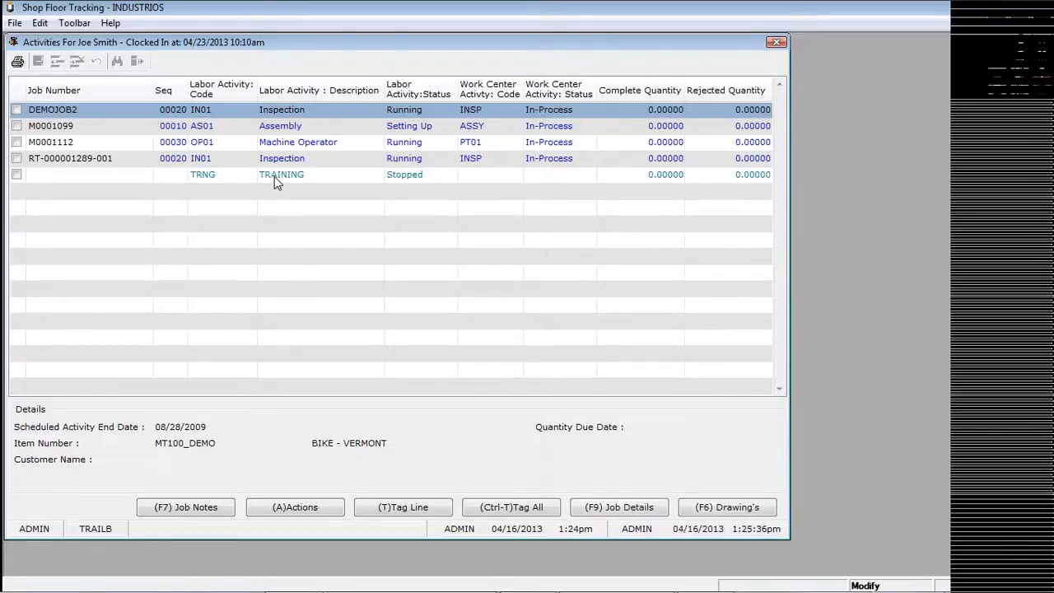
{"action": "left_click", "coordinate": [274, 177]}
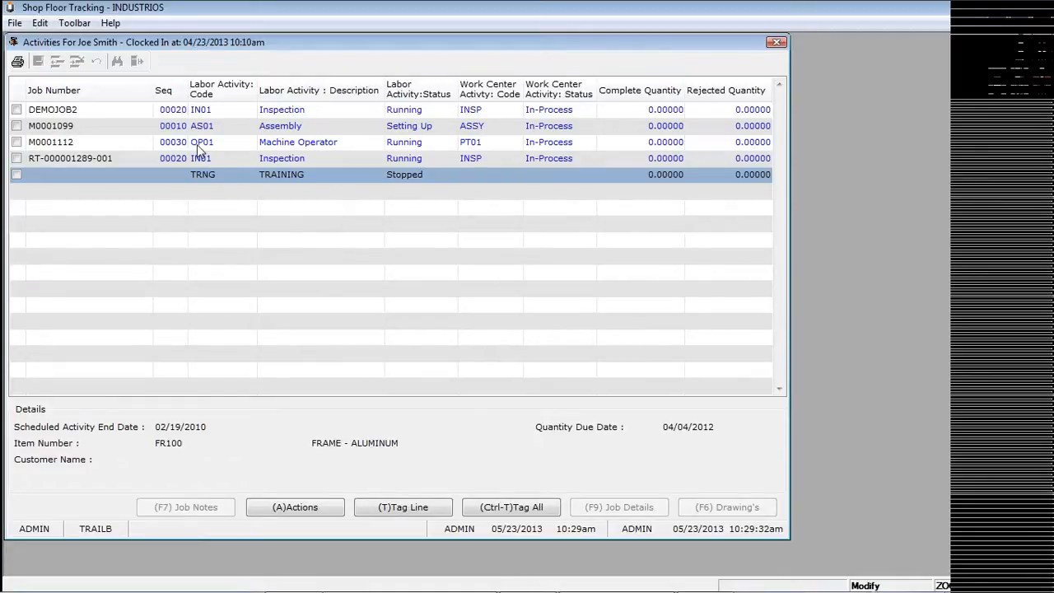
Select the Machine Operator activity at work center PT01 and leave the activities list for the employee sign-in screen.
{"action": "left_click", "coordinate": [197, 144]}
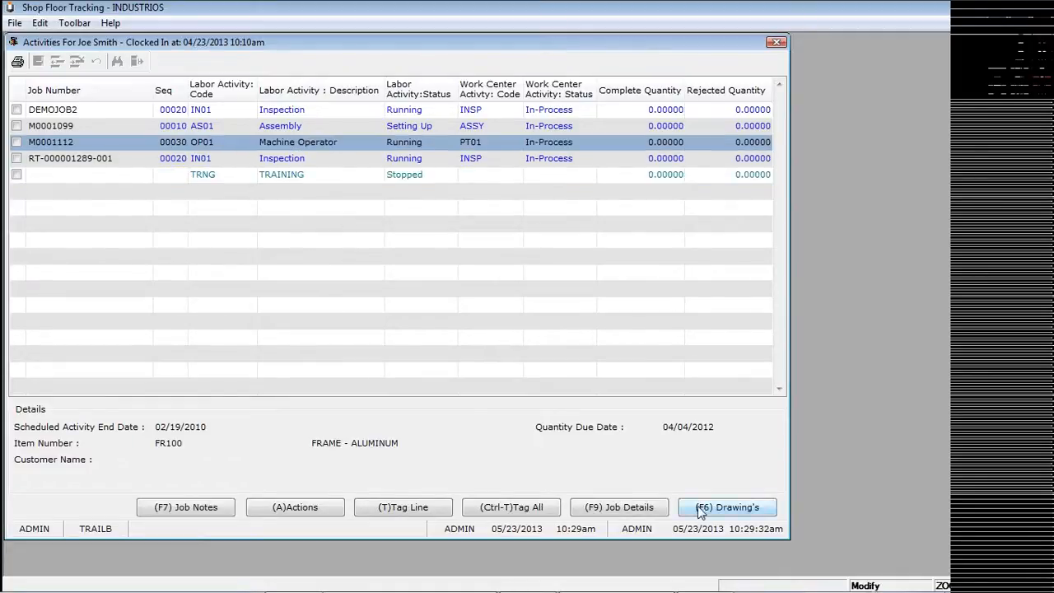
{"action": "left_click", "coordinate": [647, 509]}
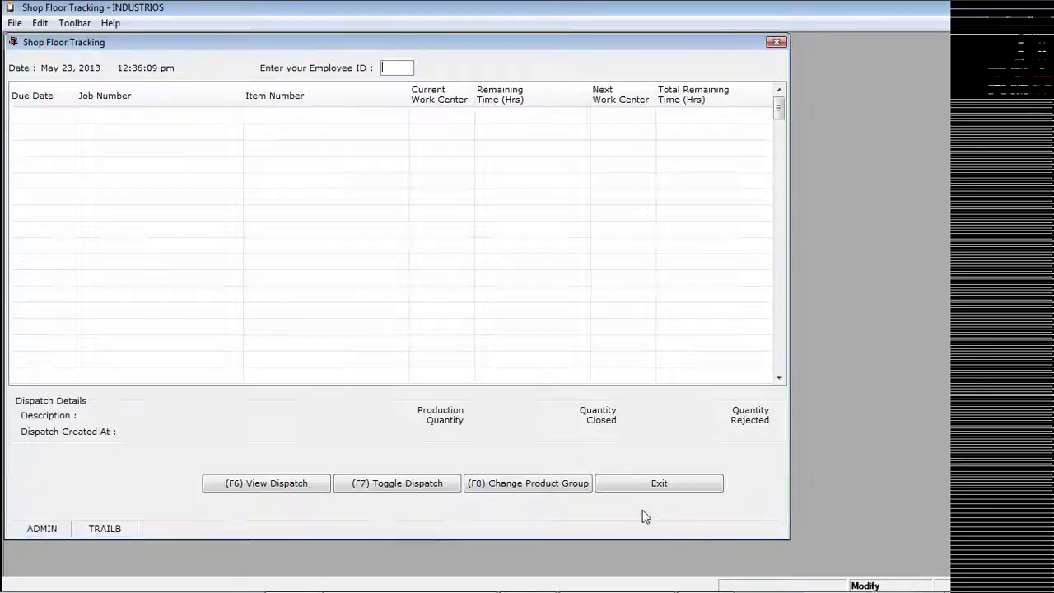
Switch to View Work Center Status, examine the in-process job details at INSPECT PACK and LINE 001, and close the query.
{"action": "mouse_move", "coordinate": [301, 585]}
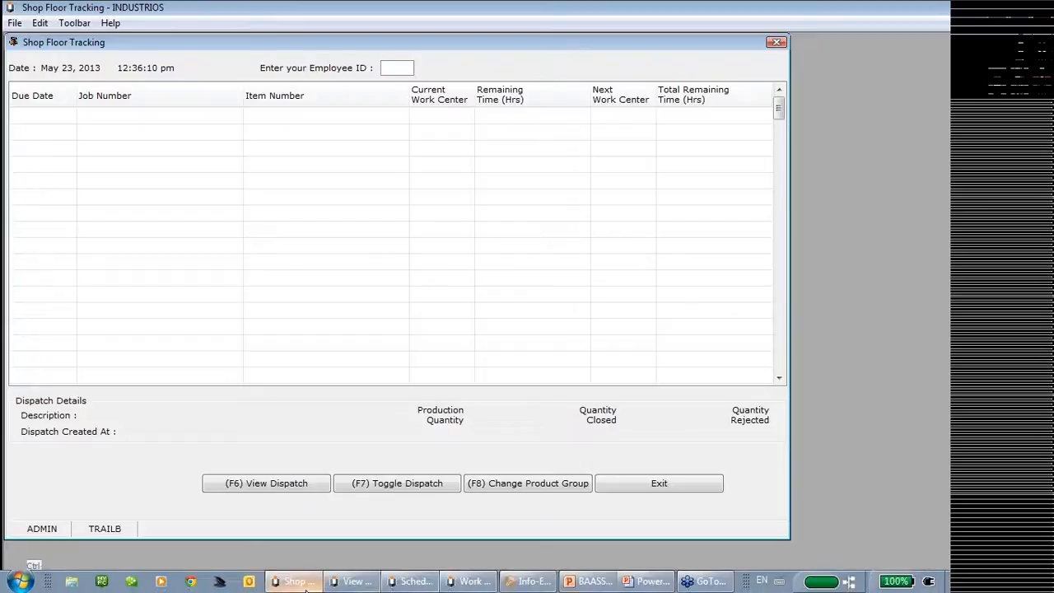
{"action": "left_click", "coordinate": [351, 585]}
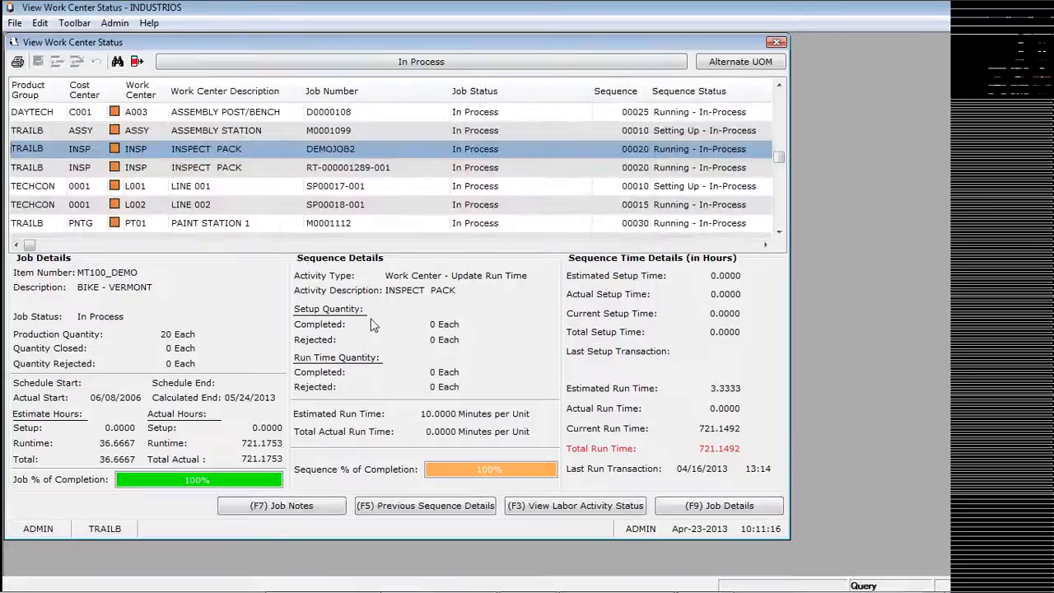
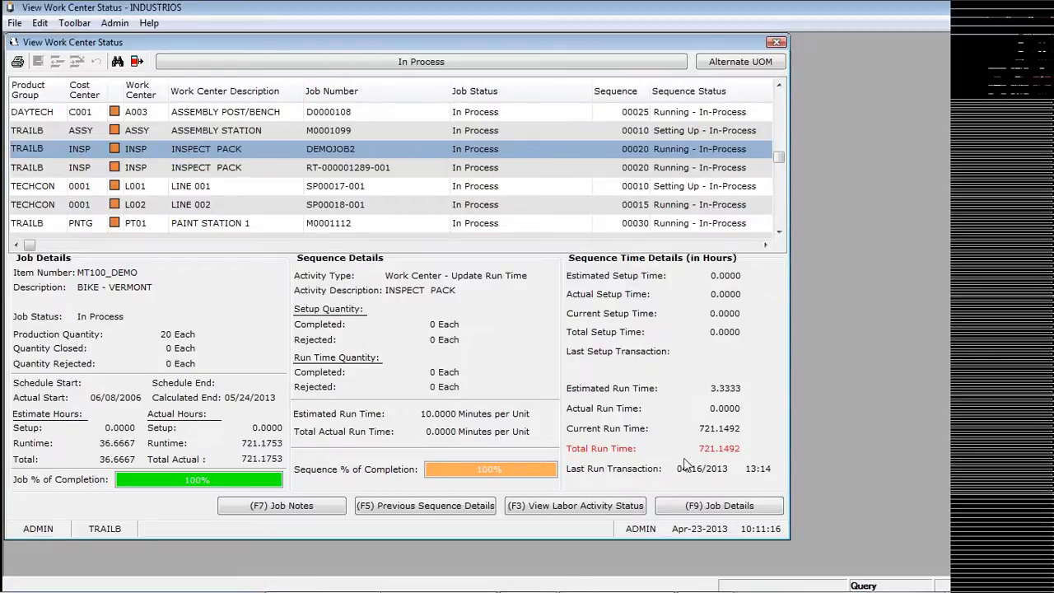
{"action": "left_click", "coordinate": [202, 170]}
{"action": "left_click", "coordinate": [200, 189]}
{"action": "left_click", "coordinate": [198, 169]}
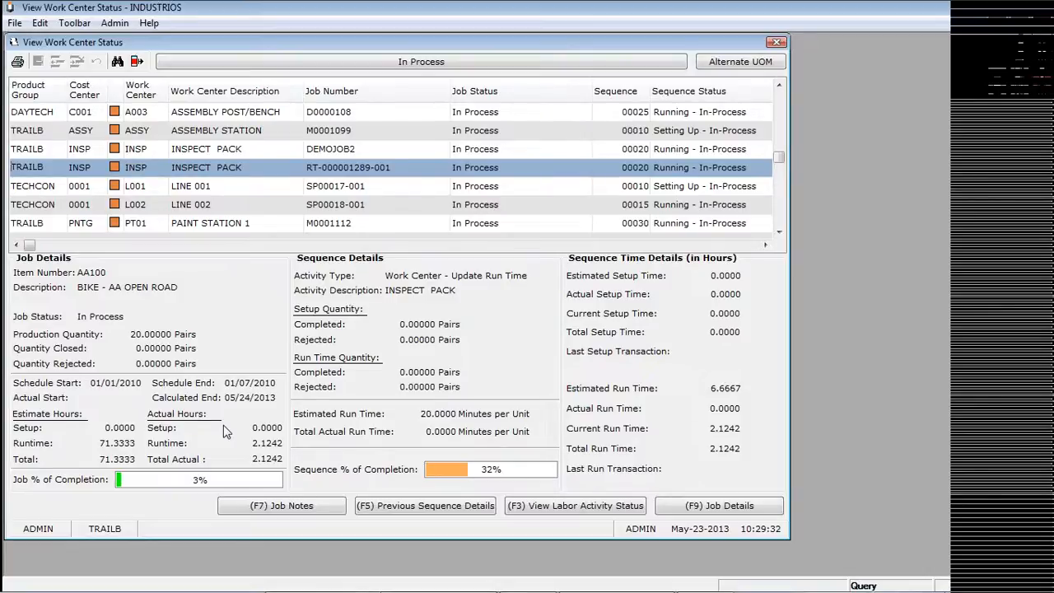
{"action": "key", "text": "Escape"}
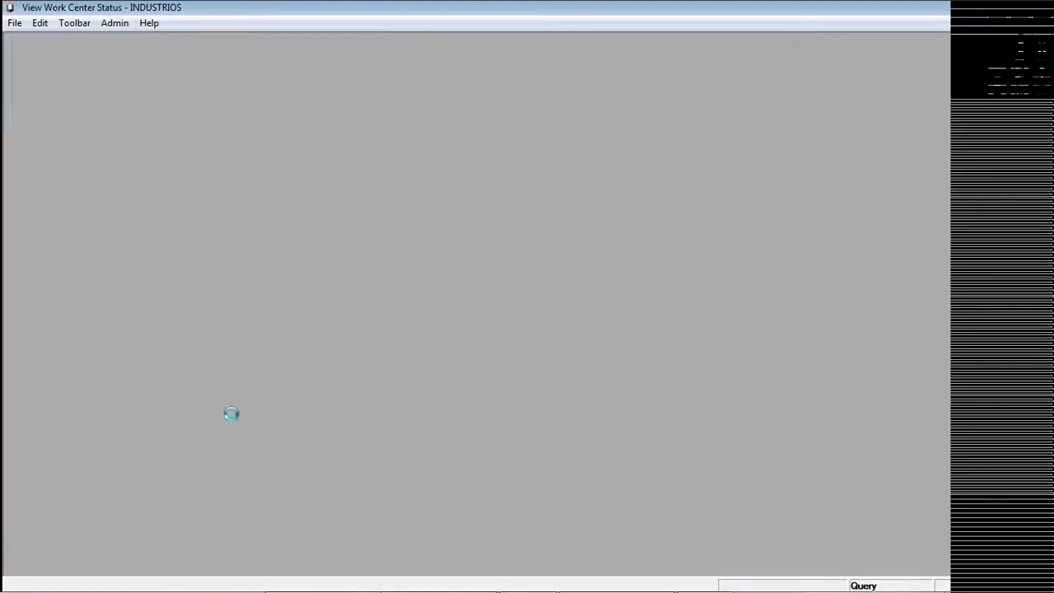
Open the View Employee Attendance query, check its available views without changing the view, and select the first INSPECTOR in department 2INSP.
{"action": "left_click", "coordinate": [321, 66]}
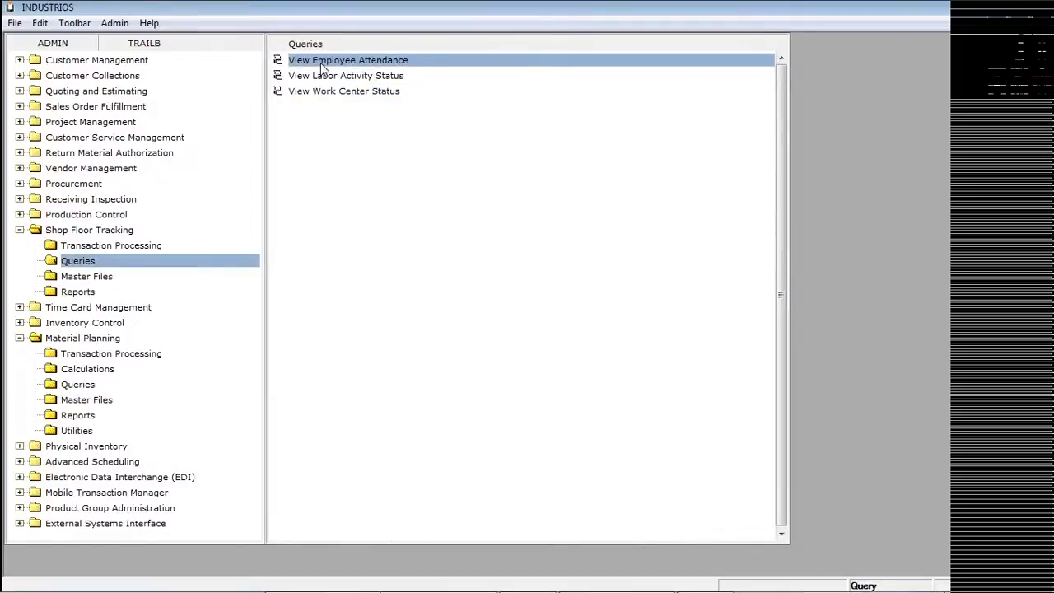
{"action": "double_click", "coordinate": [322, 65]}
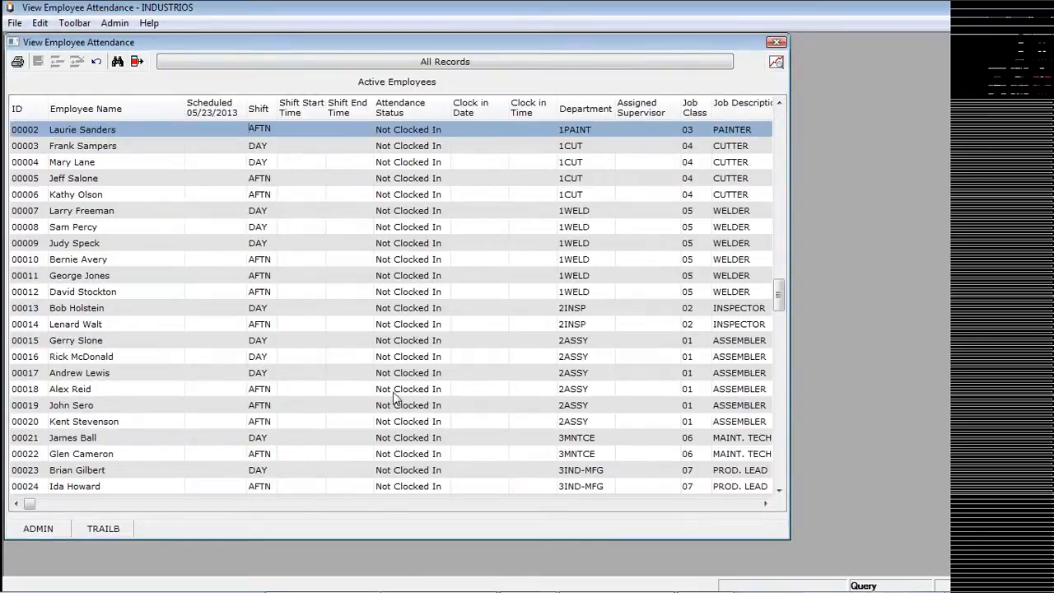
{"action": "left_click", "coordinate": [381, 59]}
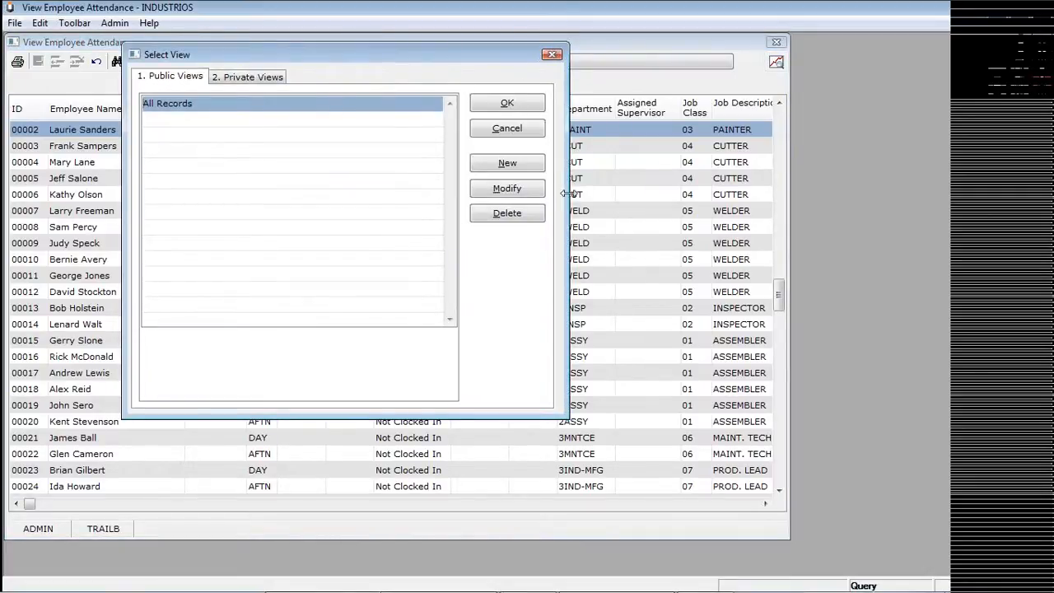
{"action": "left_click", "coordinate": [551, 55]}
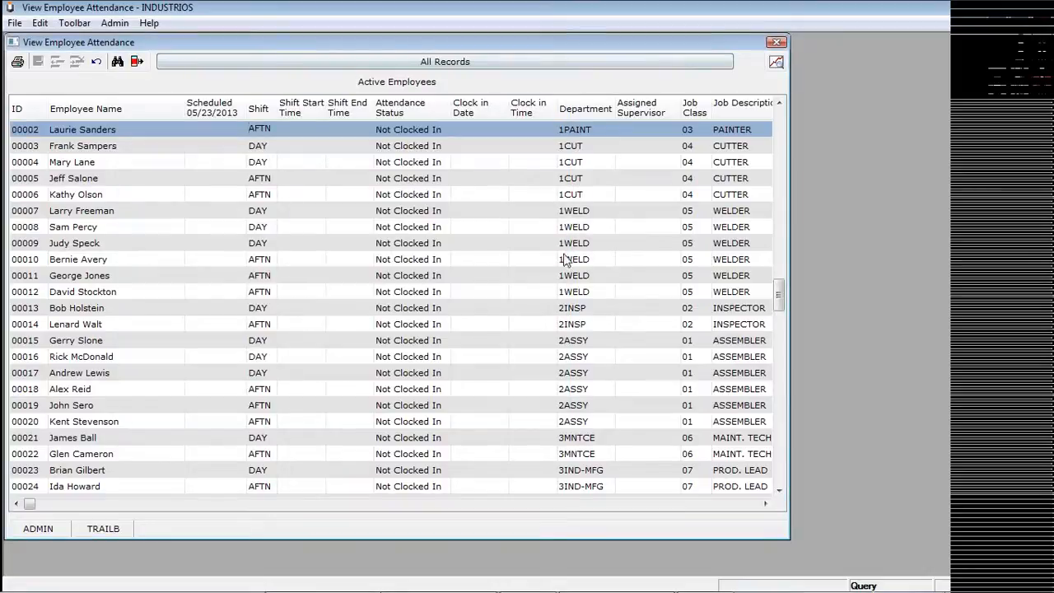
{"action": "left_click", "coordinate": [384, 306]}
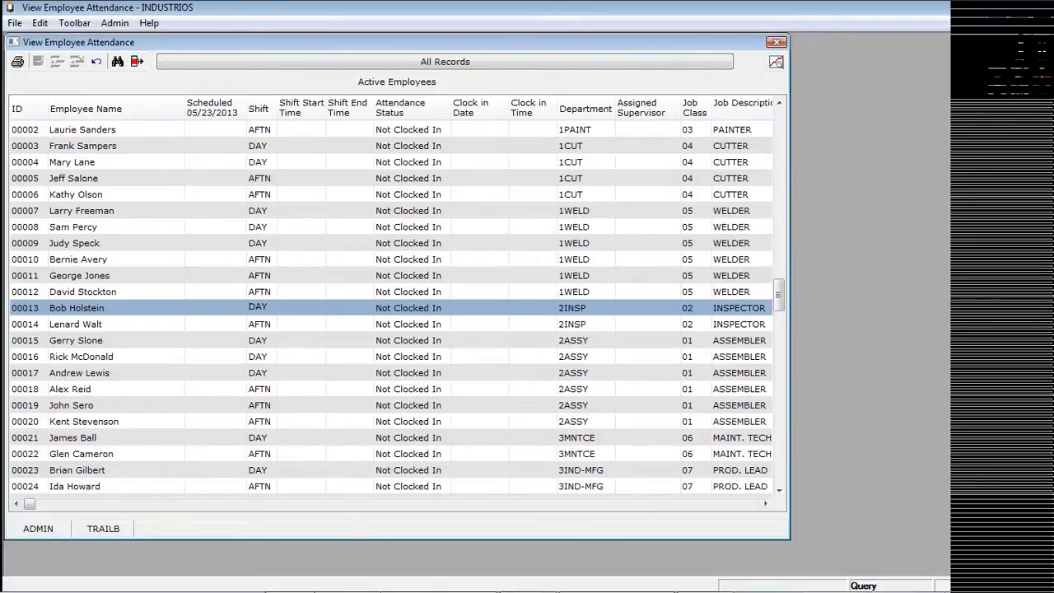
Return to the Shop Floor Tracking window, exit the program, and collapse the Production Control and Shop Floor Tracking modules.
{"action": "mouse_move", "coordinate": [298, 585]}
{"action": "left_click", "coordinate": [298, 583]}
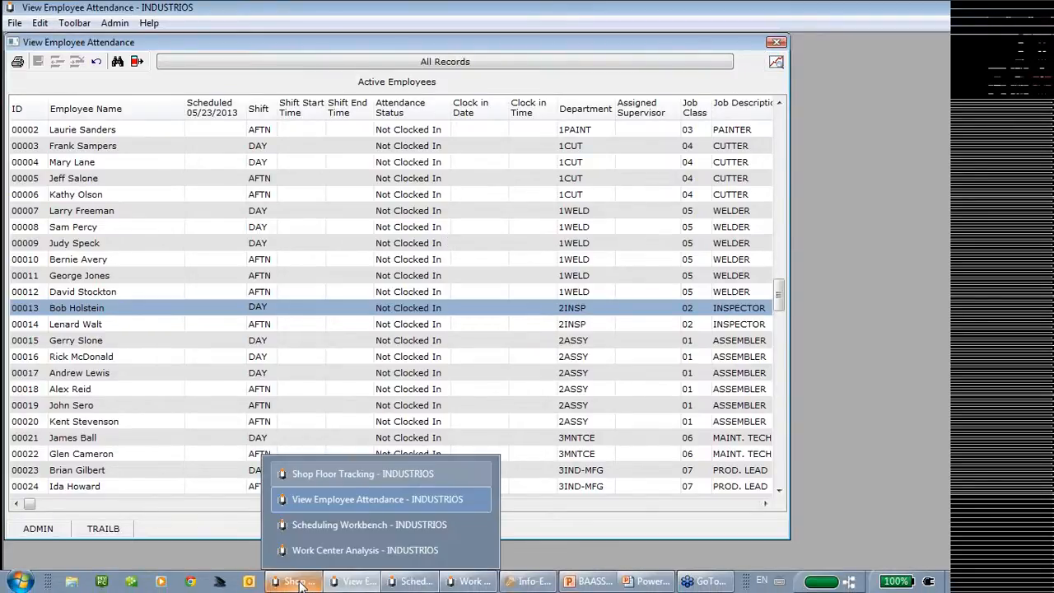
{"action": "left_click", "coordinate": [284, 478]}
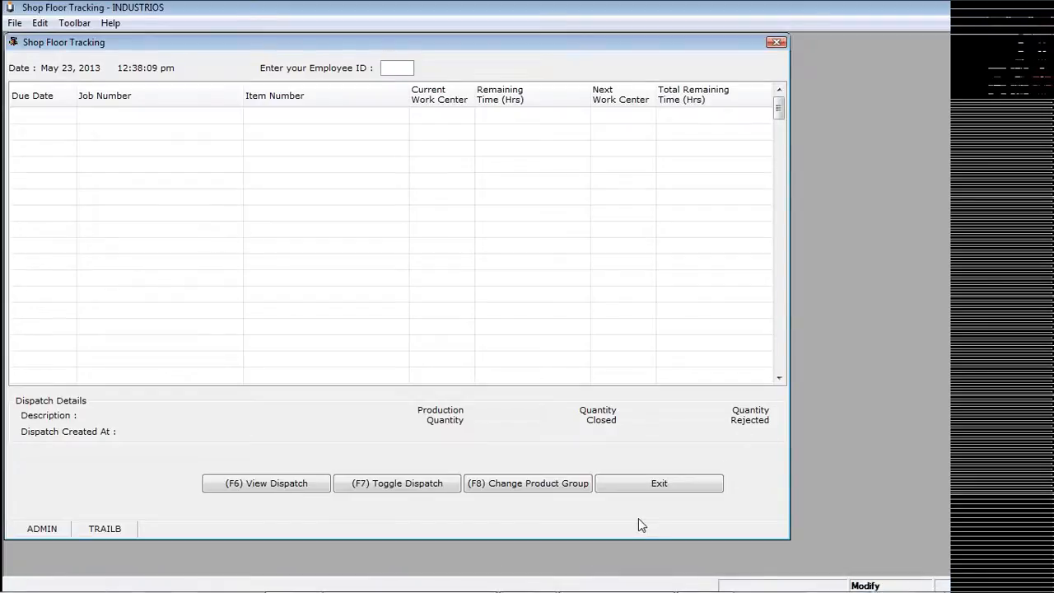
{"action": "left_click", "coordinate": [646, 489]}
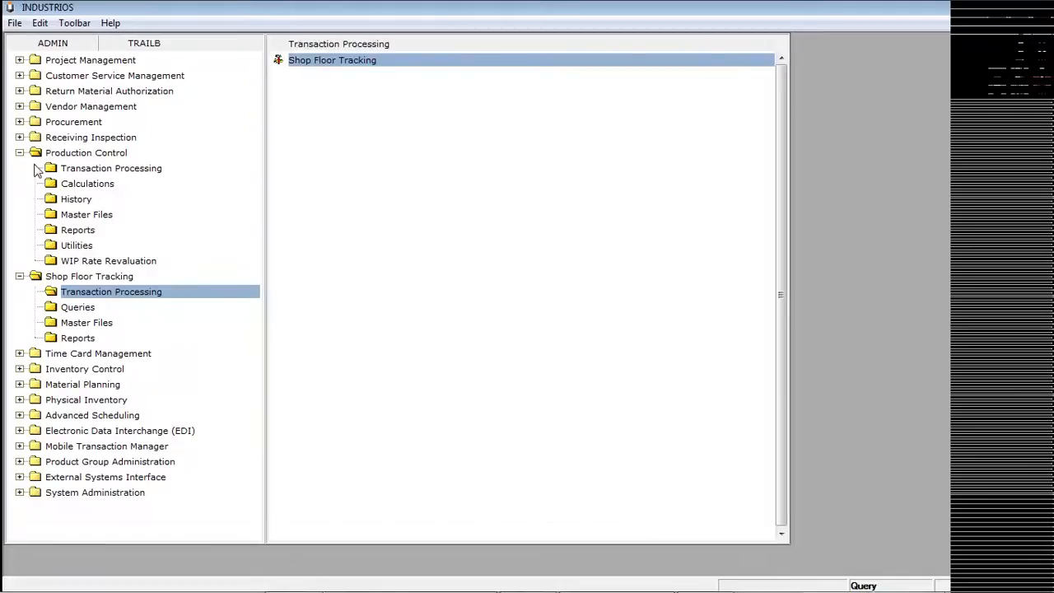
{"action": "left_click", "coordinate": [20, 153]}
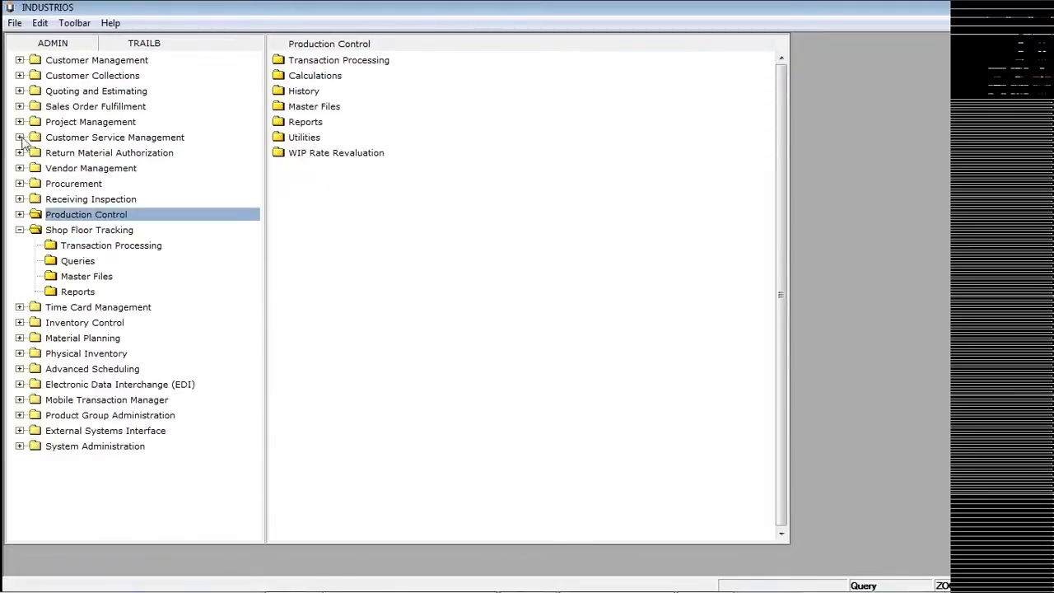
{"action": "left_click", "coordinate": [20, 231]}
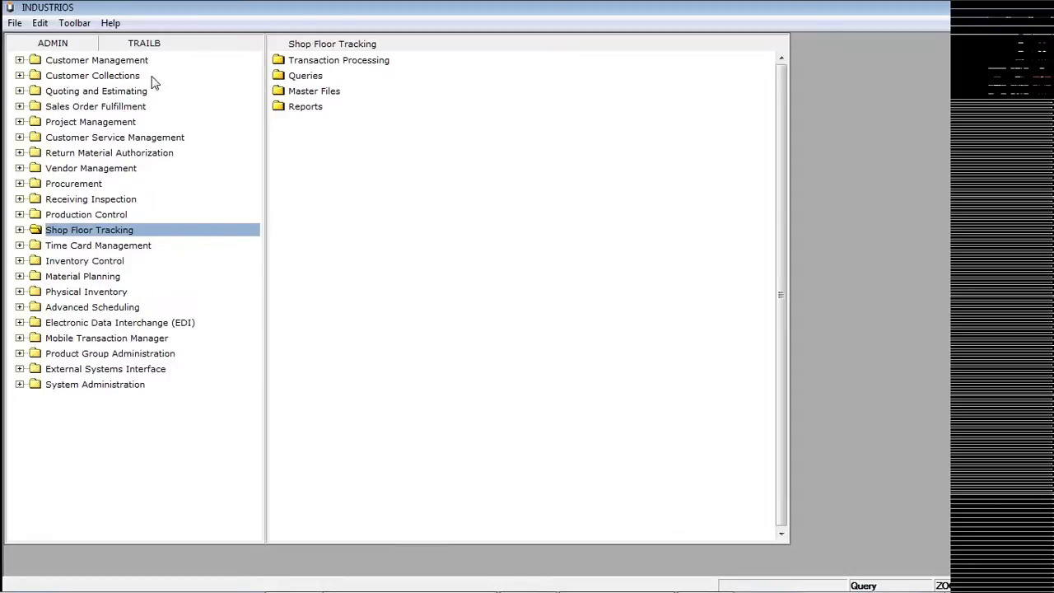
Open the Collections Workbench from Customer Collections' Transaction Processing.
{"action": "left_click", "coordinate": [123, 76]}
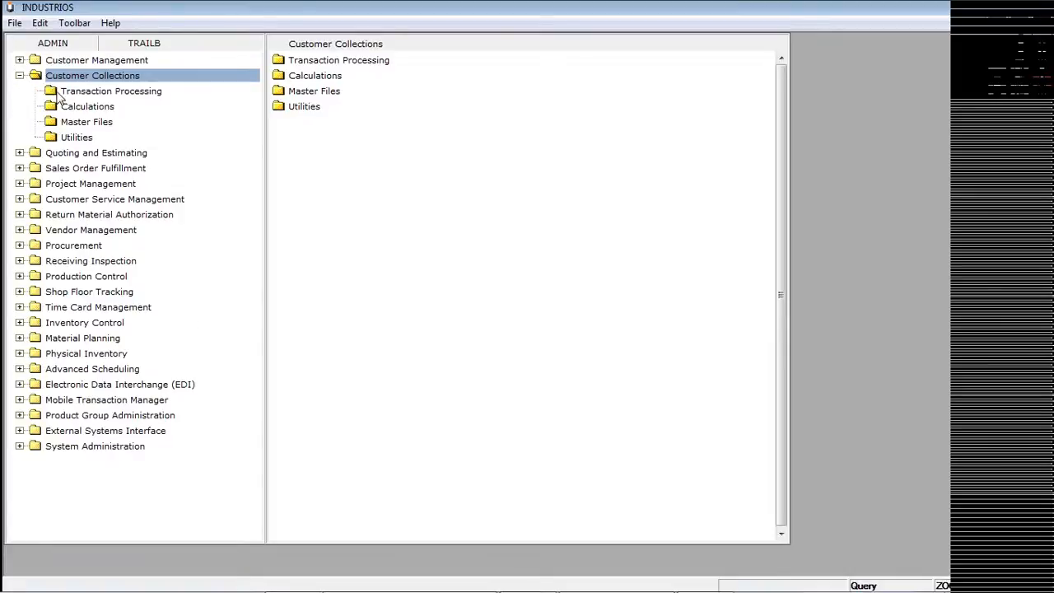
{"action": "left_click", "coordinate": [91, 91]}
{"action": "left_click", "coordinate": [297, 64]}
{"action": "double_click", "coordinate": [298, 63]}
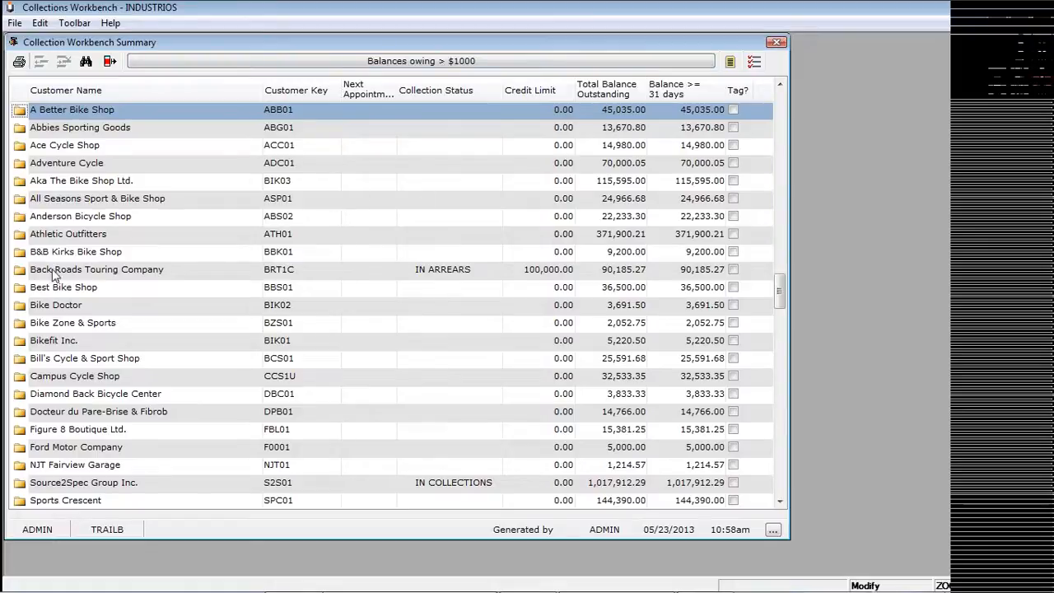
Examine Back Roads Touring Company's collection profile, payments and account information, close the Collections Workbench and collapse Customer Collections.
{"action": "double_click", "coordinate": [18, 273]}
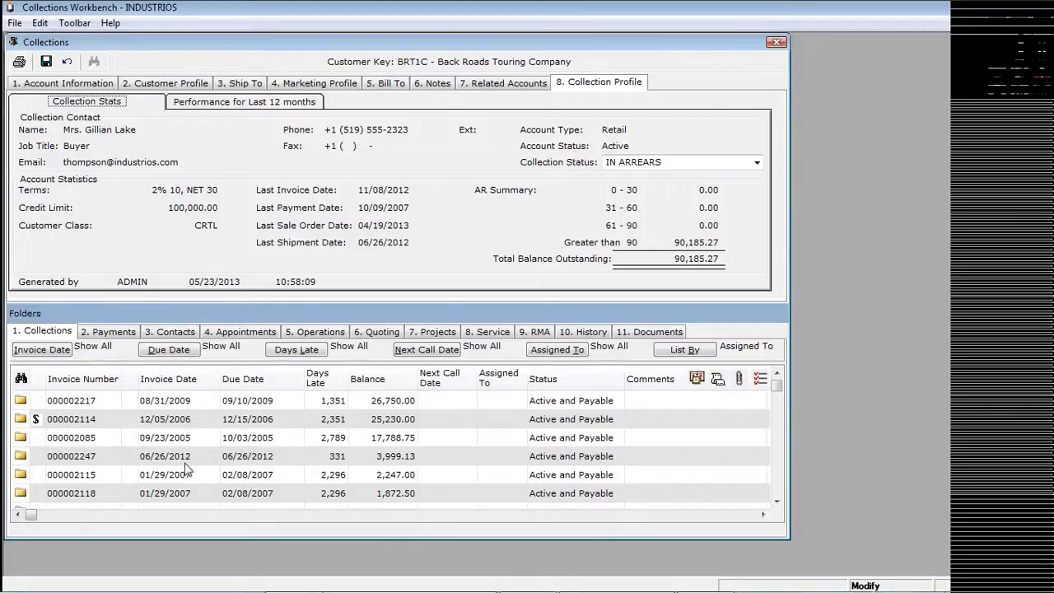
{"action": "left_click", "coordinate": [108, 332]}
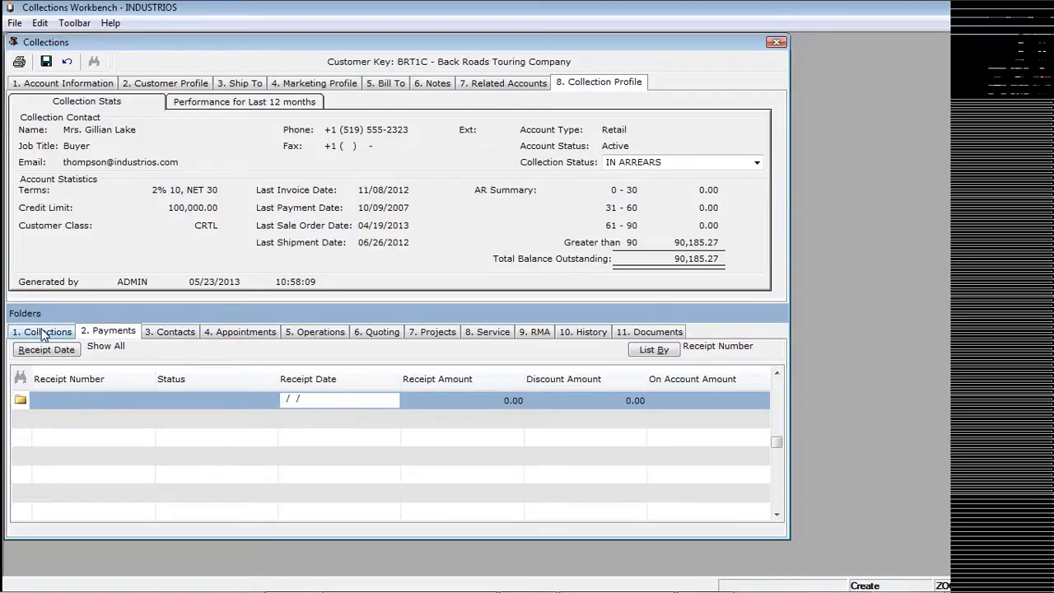
{"action": "left_click", "coordinate": [51, 85]}
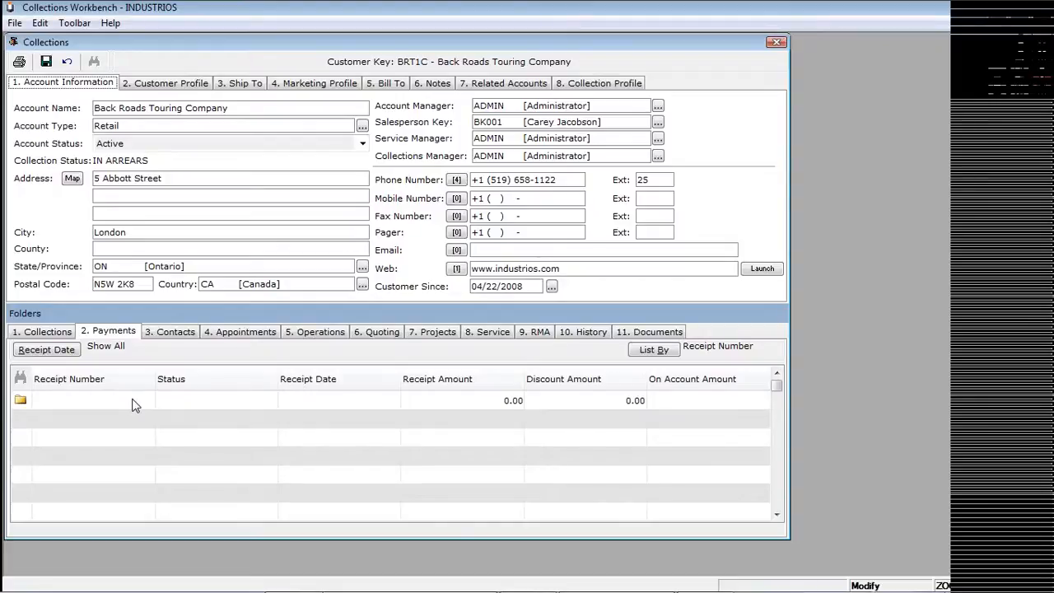
{"action": "key", "text": "Escape"}
{"action": "key", "text": "Escape"}
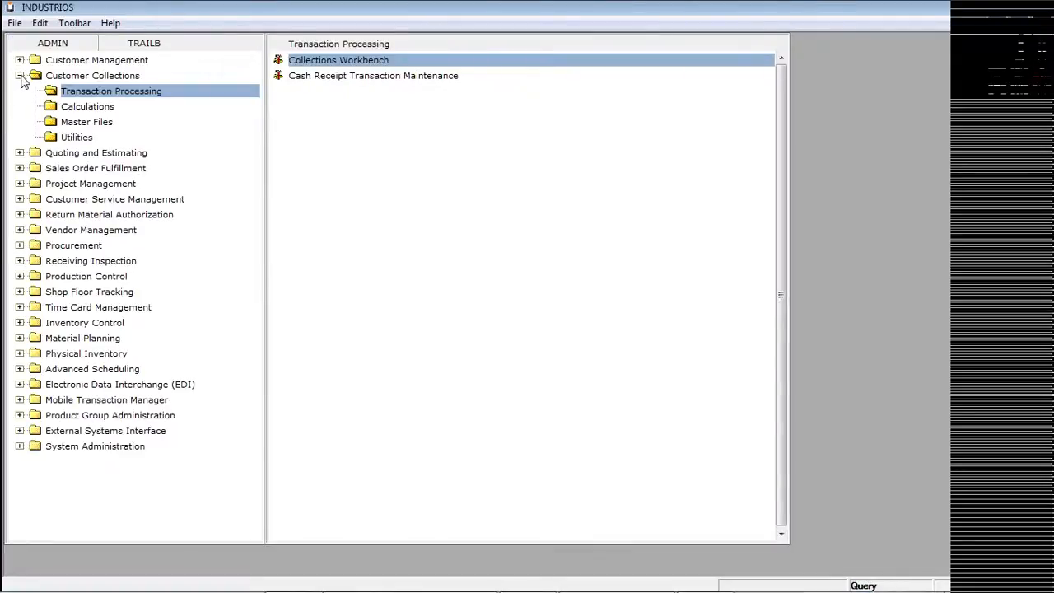
{"action": "left_click", "coordinate": [19, 75]}
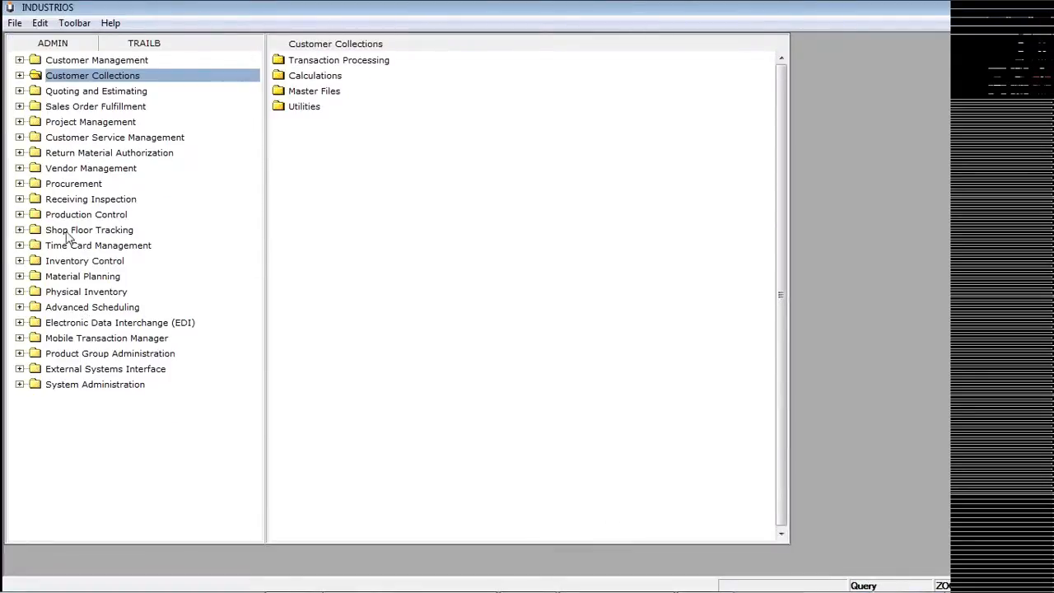
Open Service Ticket Type Maintenance from Customer Service Management's Master Files.
{"action": "left_click", "coordinate": [71, 145]}
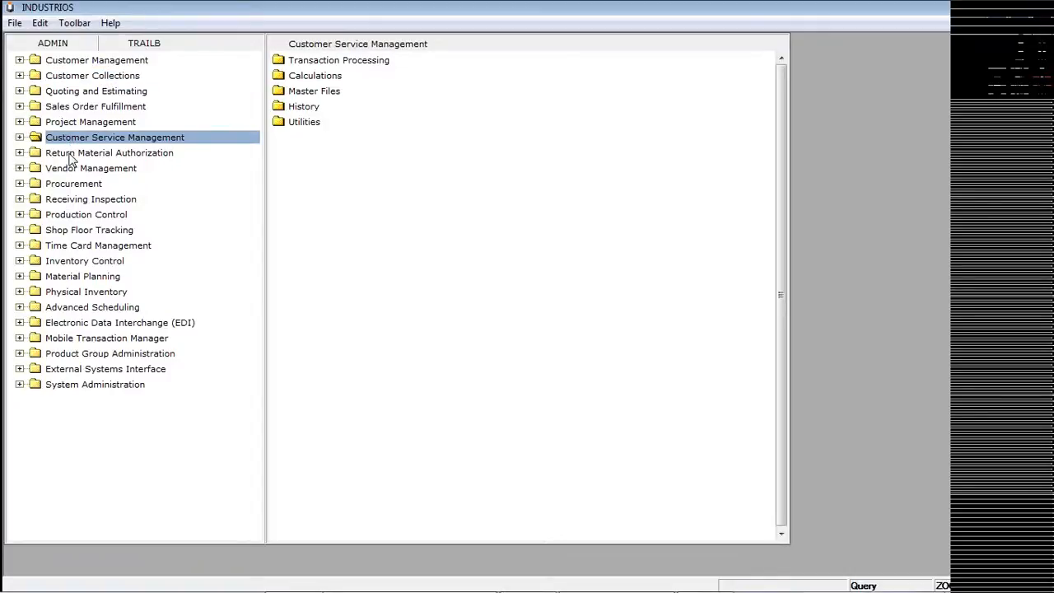
{"action": "left_click", "coordinate": [20, 137]}
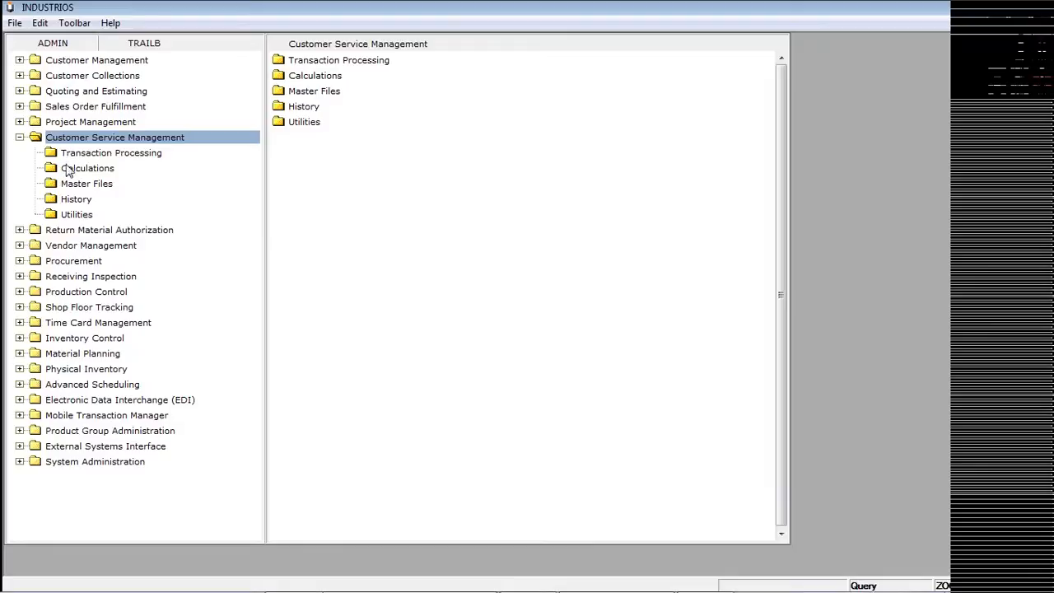
{"action": "left_click", "coordinate": [76, 185]}
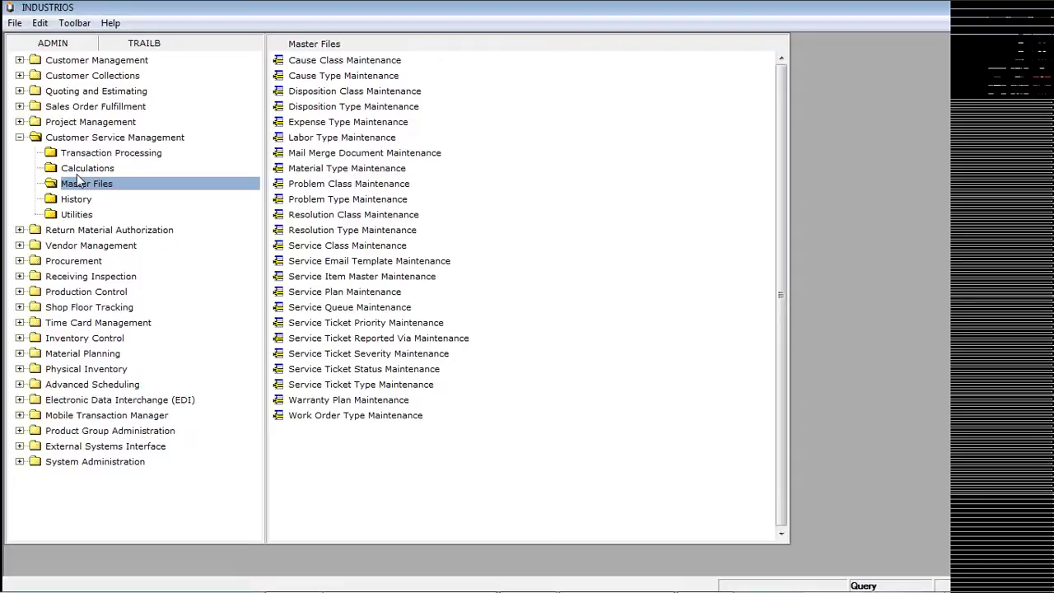
{"action": "left_click", "coordinate": [329, 385]}
{"action": "double_click", "coordinate": [329, 385]}
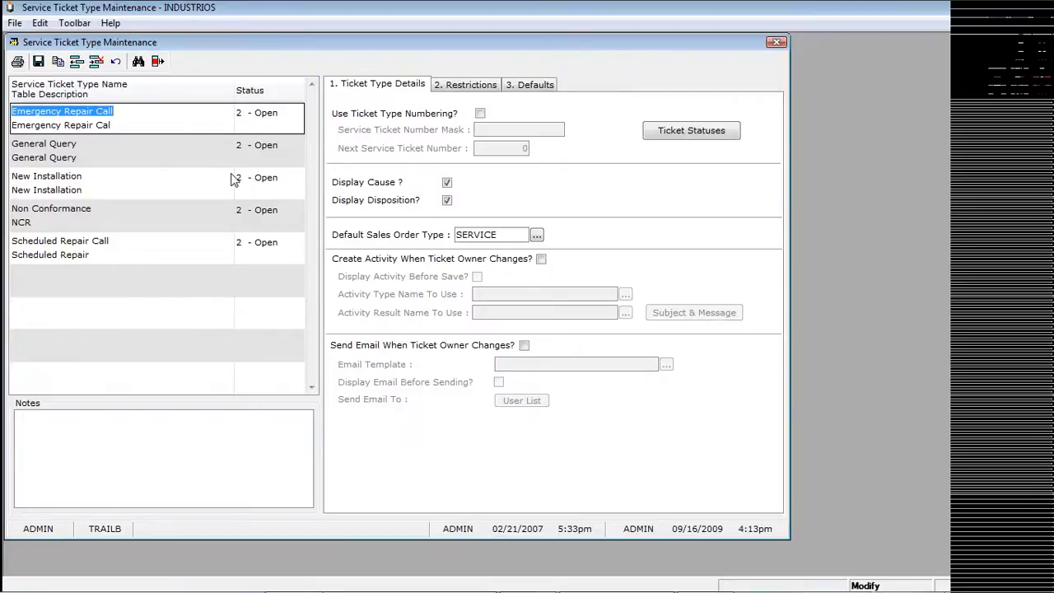
Open the New Installation ticket type's statuses and examine the queue settings for Cause Analysis and Ready for Billing.
{"action": "left_click", "coordinate": [102, 182]}
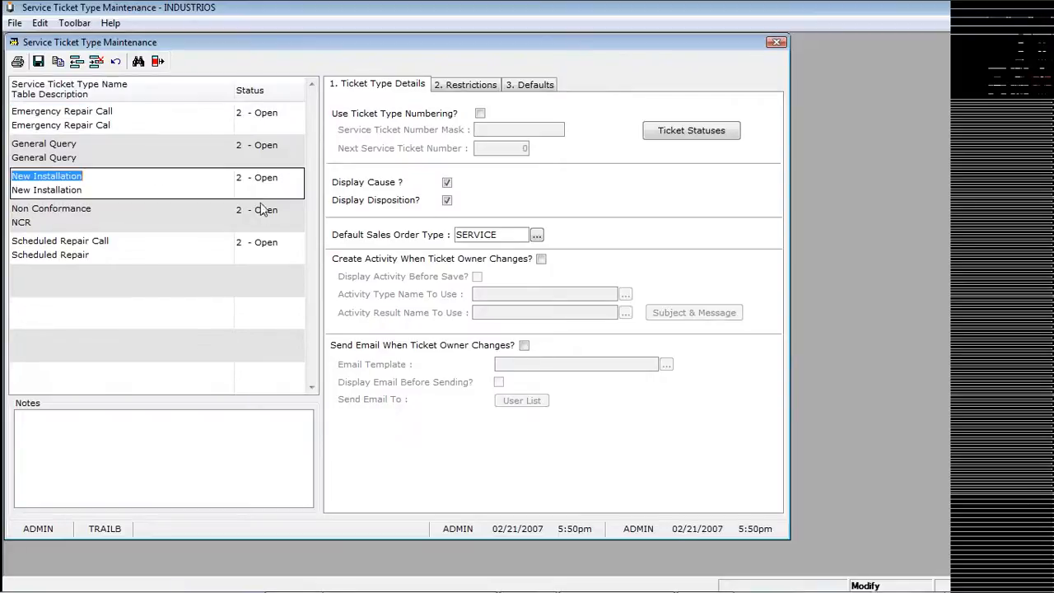
{"action": "left_click", "coordinate": [706, 134]}
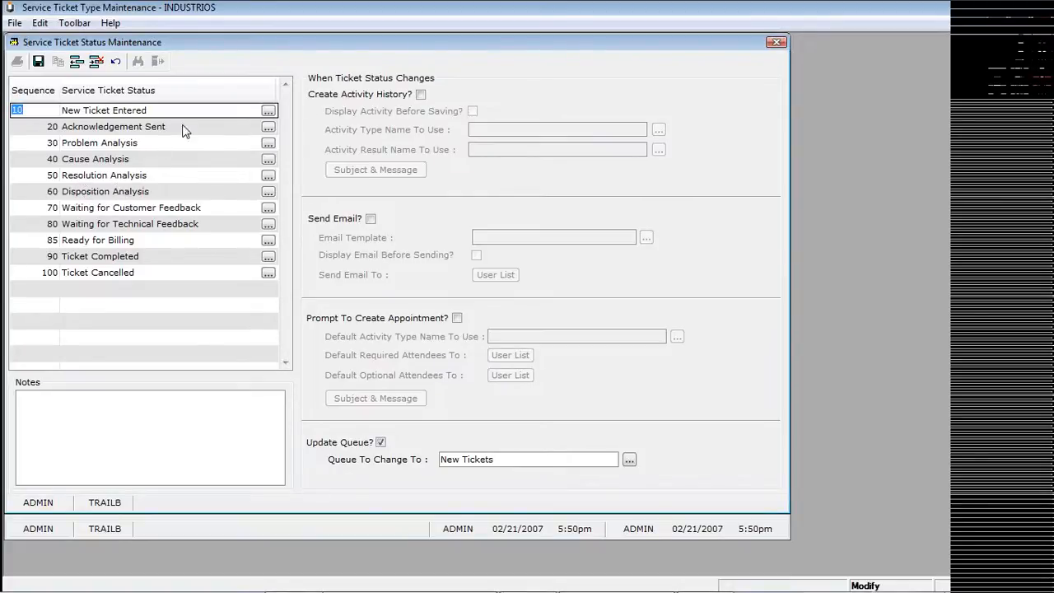
{"action": "left_click", "coordinate": [98, 159]}
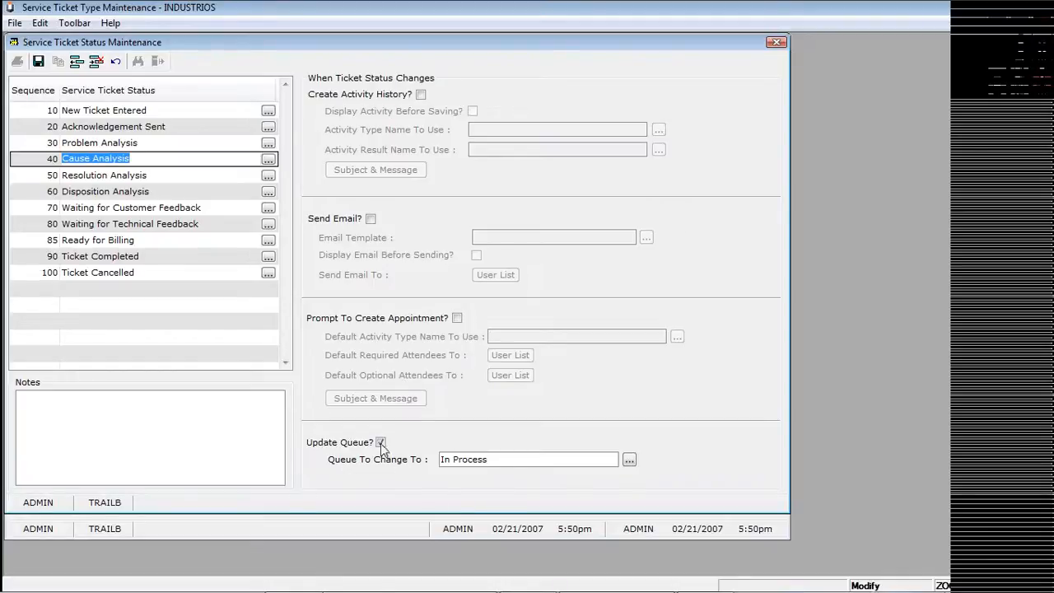
{"action": "left_click", "coordinate": [115, 240]}
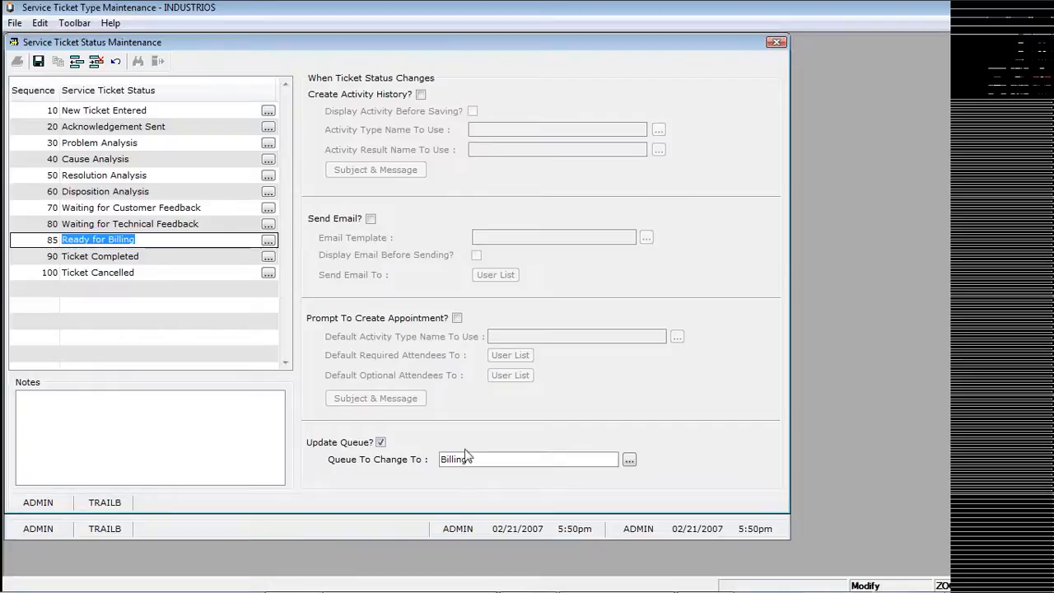
Try enabling Send Email and Create Activity History for the Ready for Billing status, discard the changes and close Service Ticket Type Maintenance.
{"action": "left_click", "coordinate": [371, 218]}
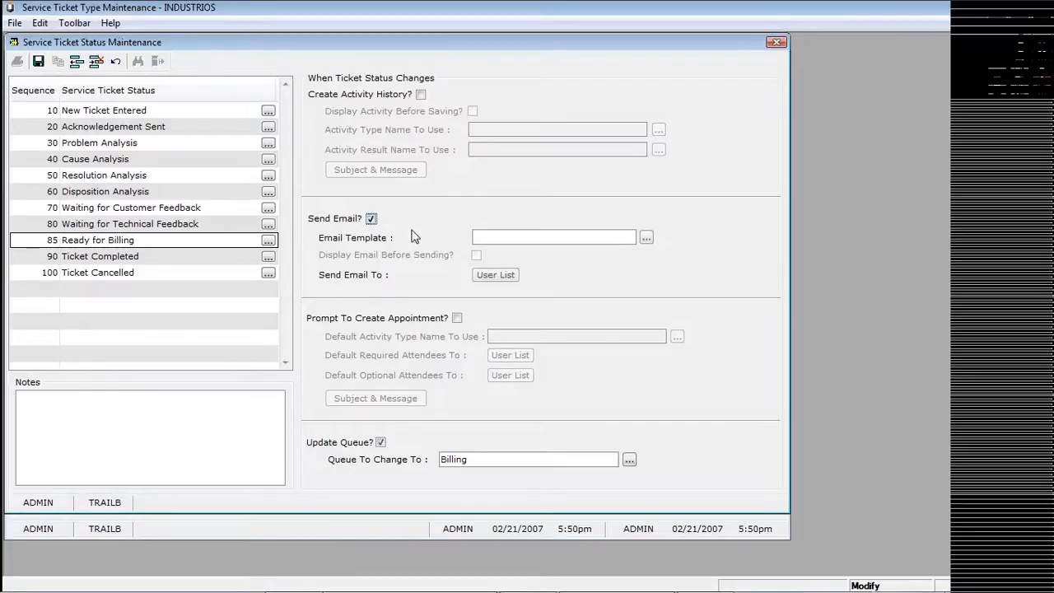
{"action": "left_click", "coordinate": [420, 94]}
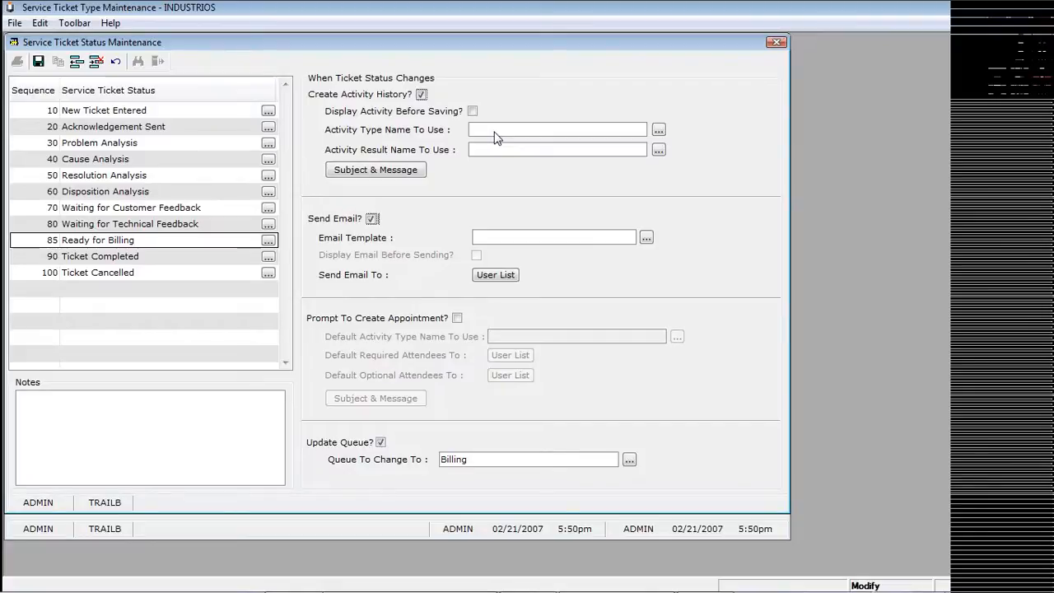
{"action": "left_click", "coordinate": [776, 42]}
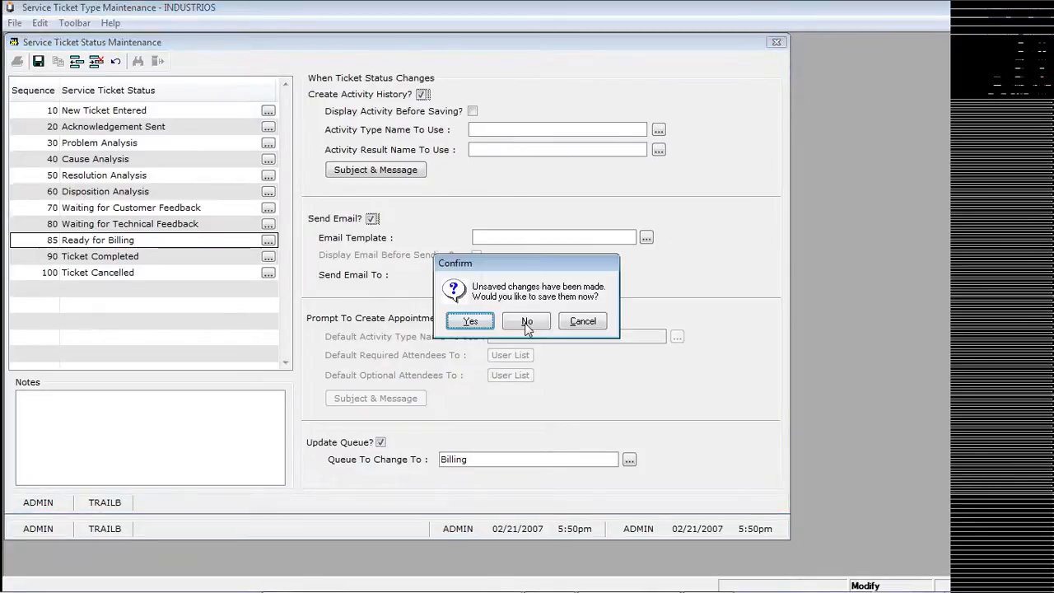
{"action": "left_click", "coordinate": [527, 322]}
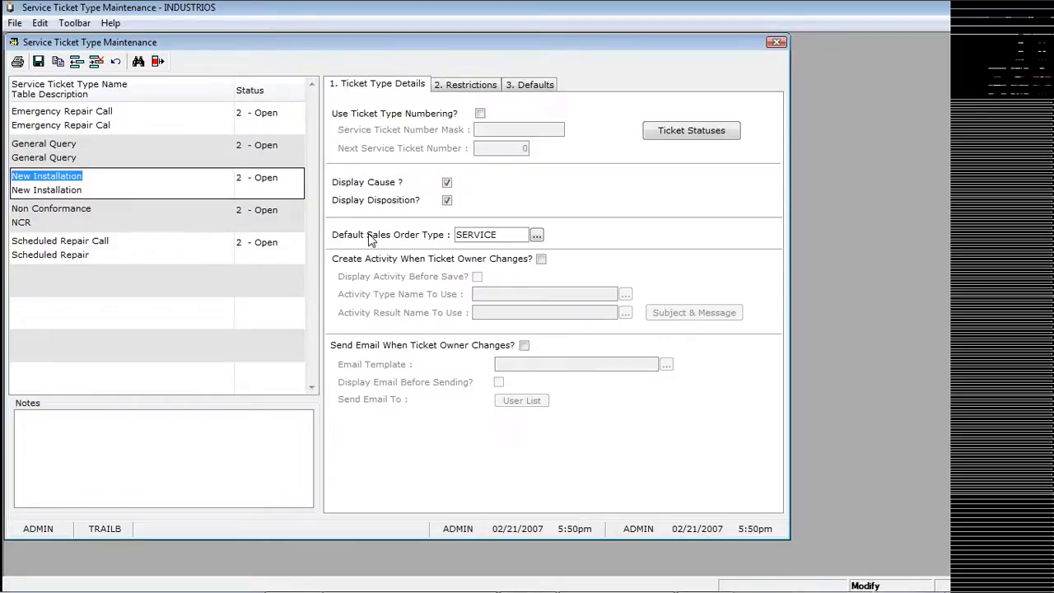
{"action": "key", "text": "Escape"}
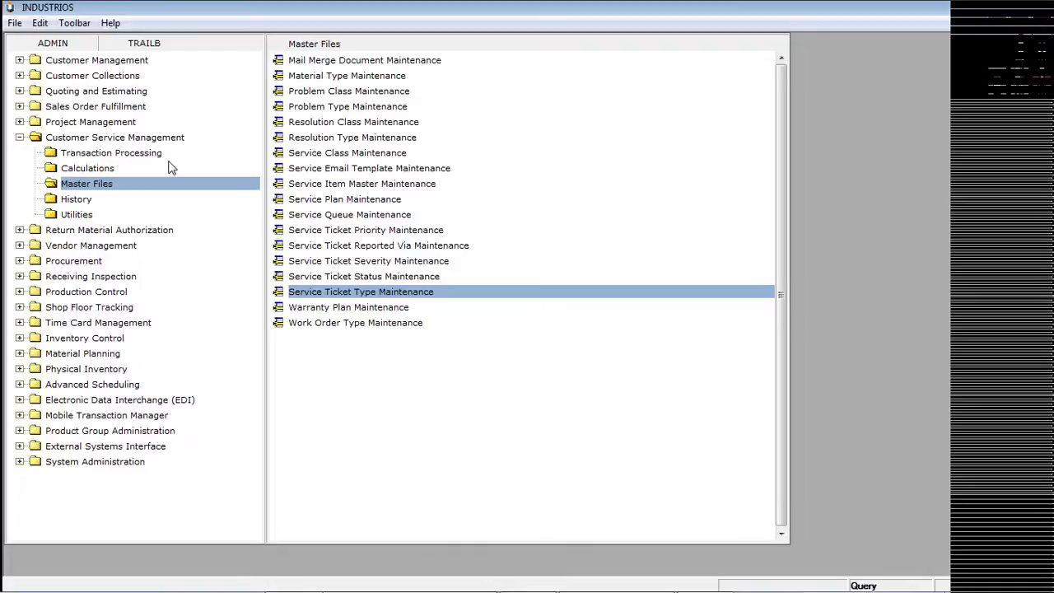
Open the RMA Workbench from Return Material Authorization's Transaction Processing.
{"action": "left_click", "coordinate": [30, 229]}
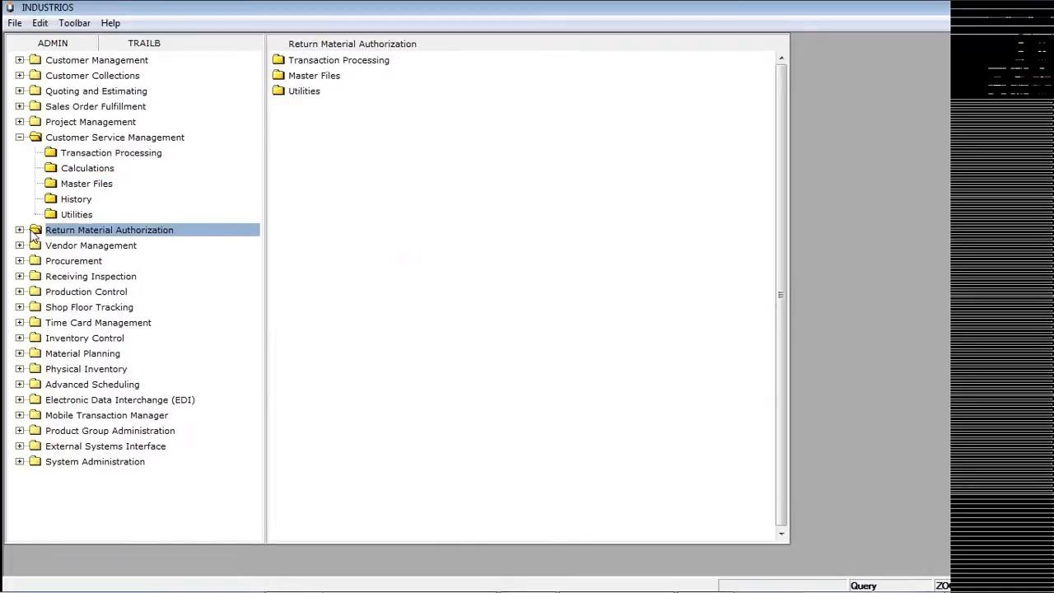
{"action": "left_click", "coordinate": [22, 231]}
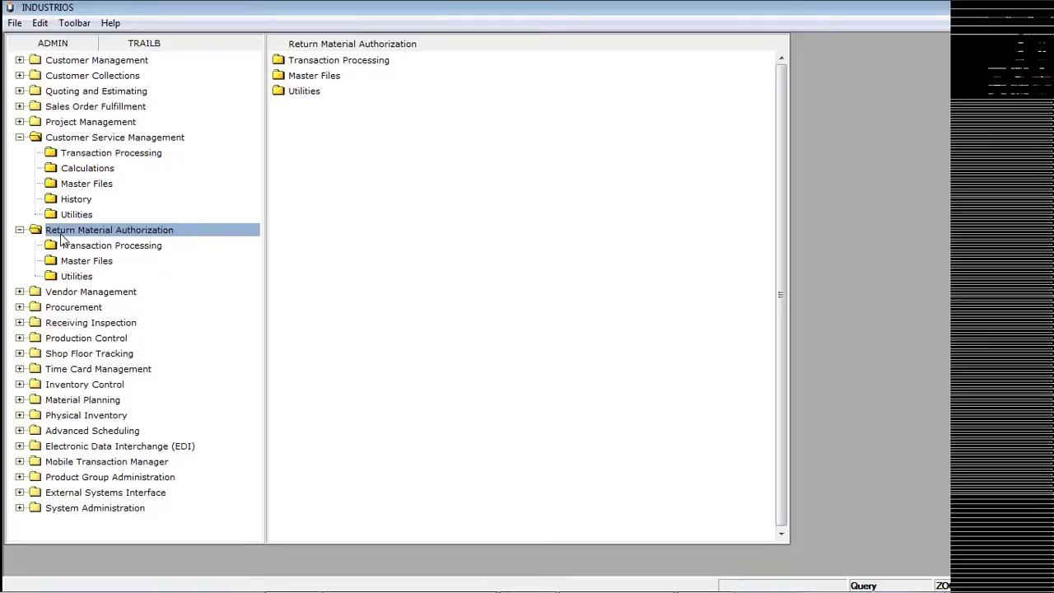
{"action": "left_click", "coordinate": [53, 245]}
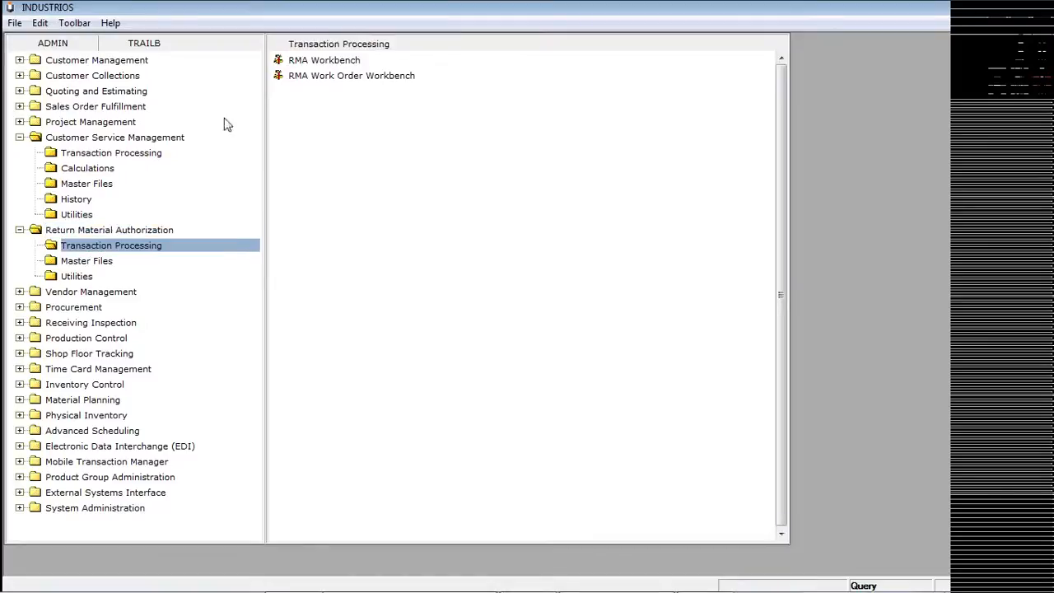
{"action": "double_click", "coordinate": [310, 62]}
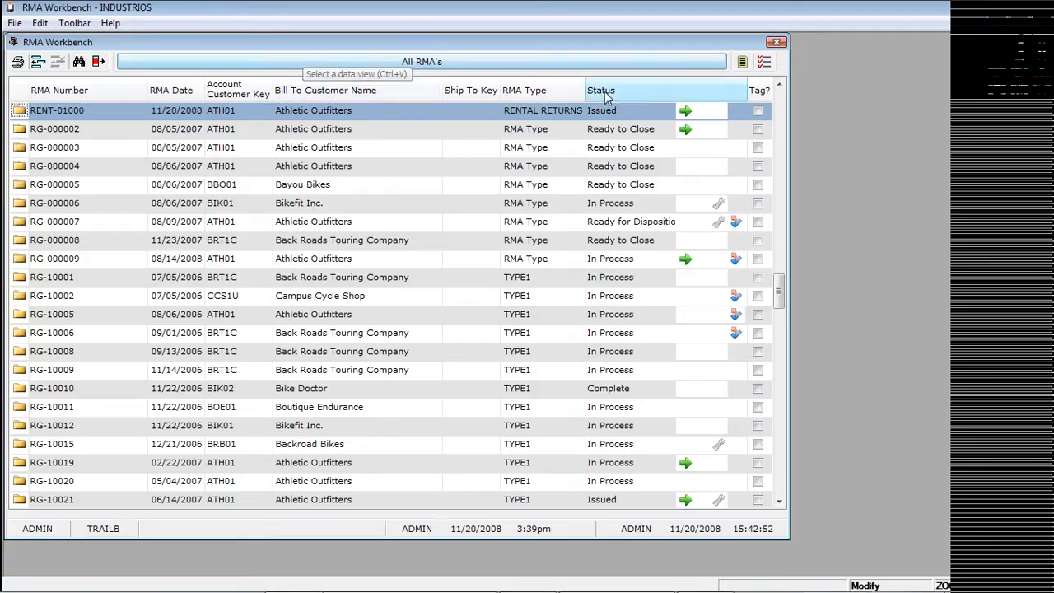
Open Athletic Outfitters' In Process RMA dated 08/14/2008 and examine the available RMA transaction types without creating one.
{"action": "left_click", "coordinate": [19, 259]}
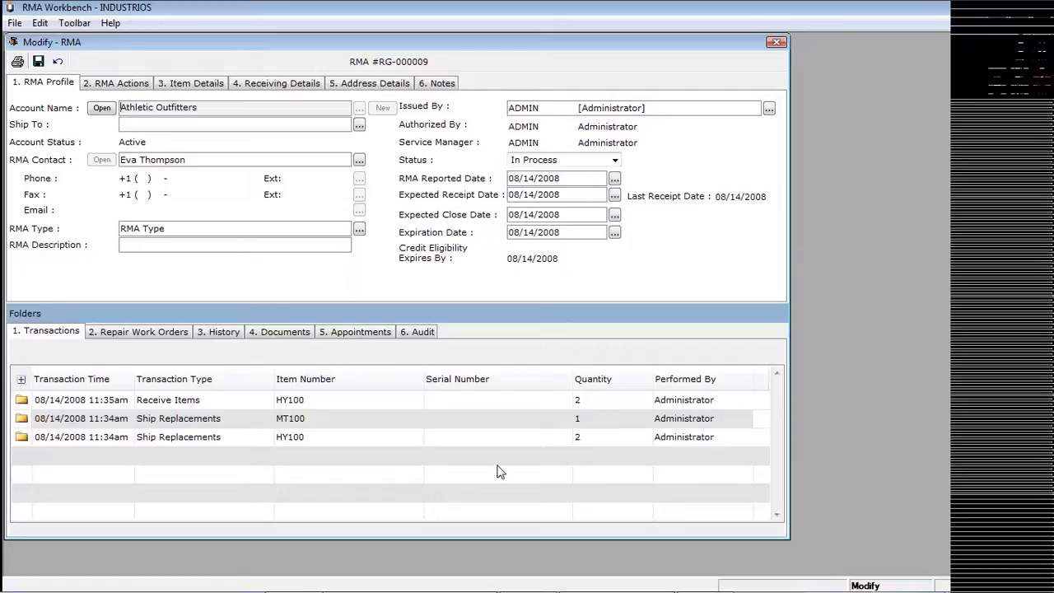
{"action": "left_click", "coordinate": [21, 378]}
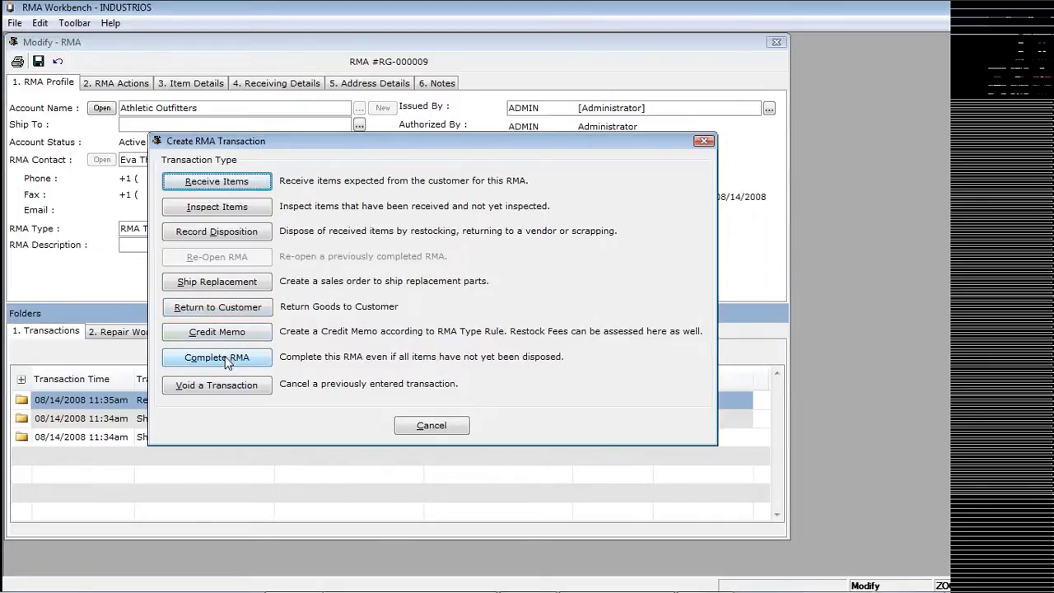
{"action": "left_click", "coordinate": [441, 427]}
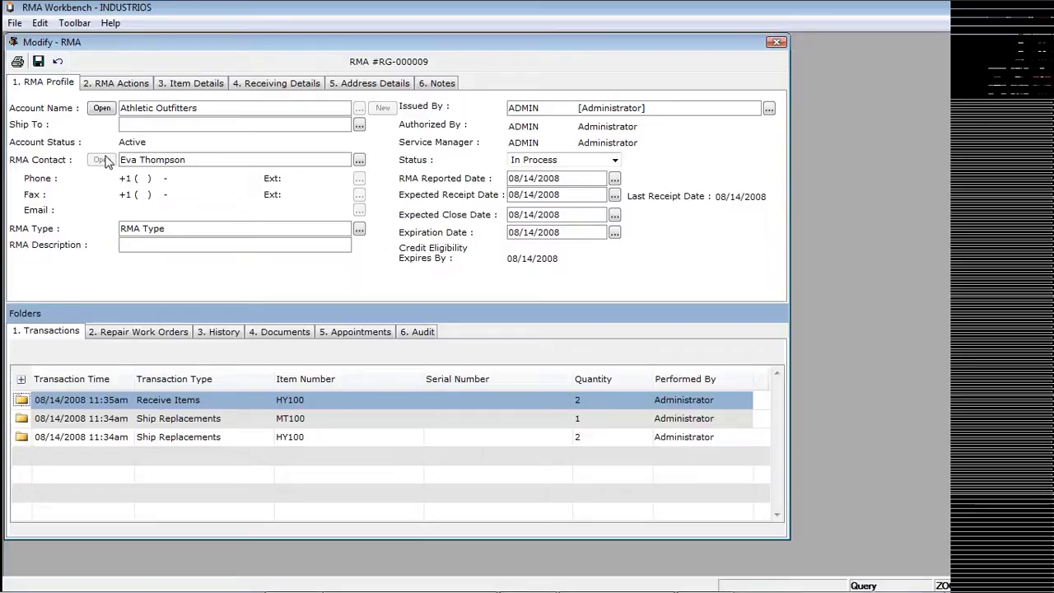
View the RMA list in the linked Athletic Outfitters account, and close the account, the RMA and the RMA Workbench.
{"action": "left_click", "coordinate": [101, 109]}
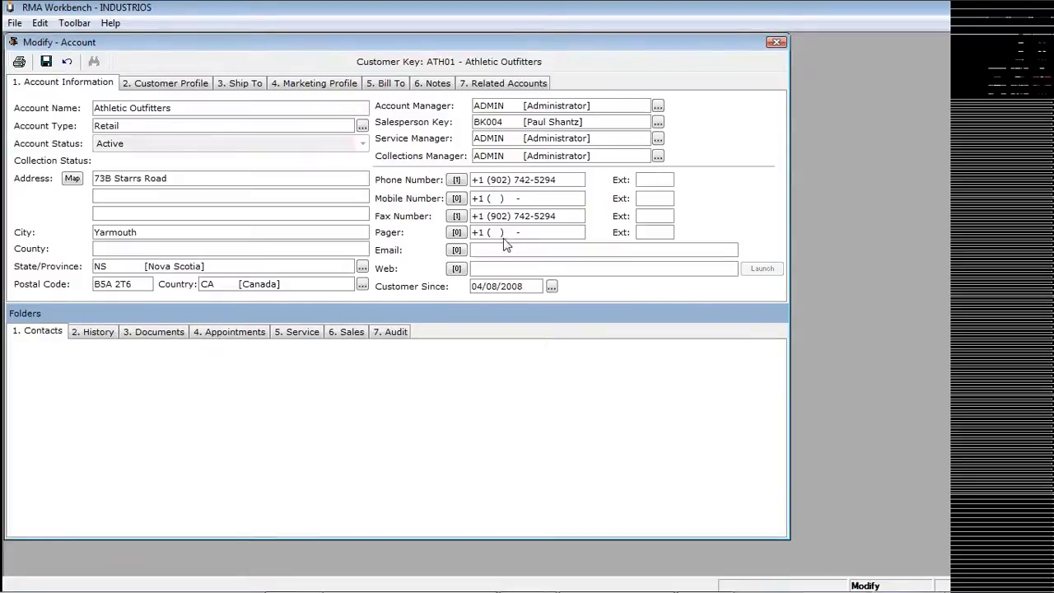
{"action": "left_click", "coordinate": [356, 330]}
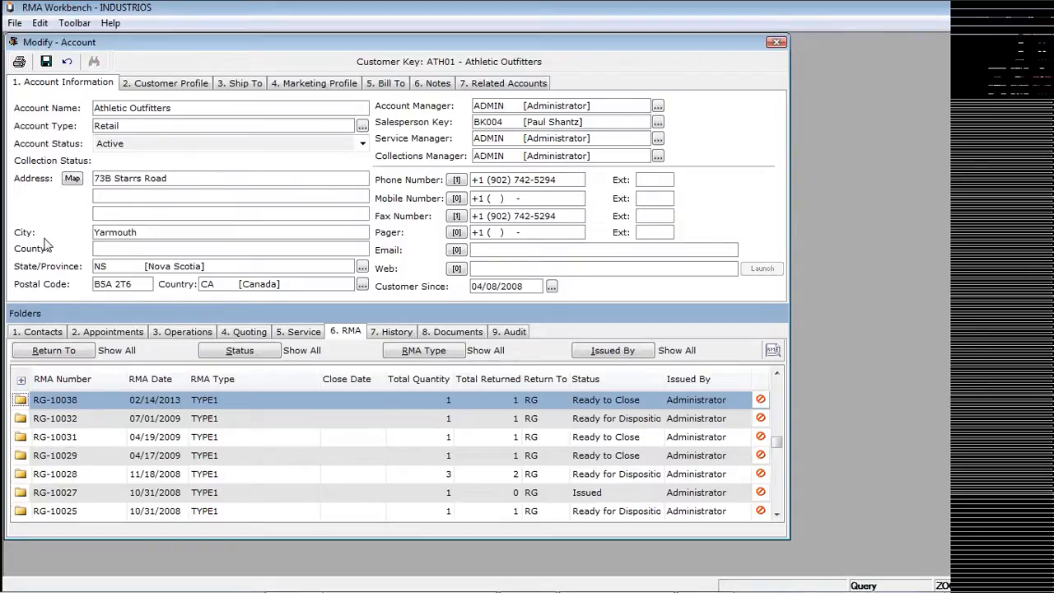
{"action": "key", "text": "Escape"}
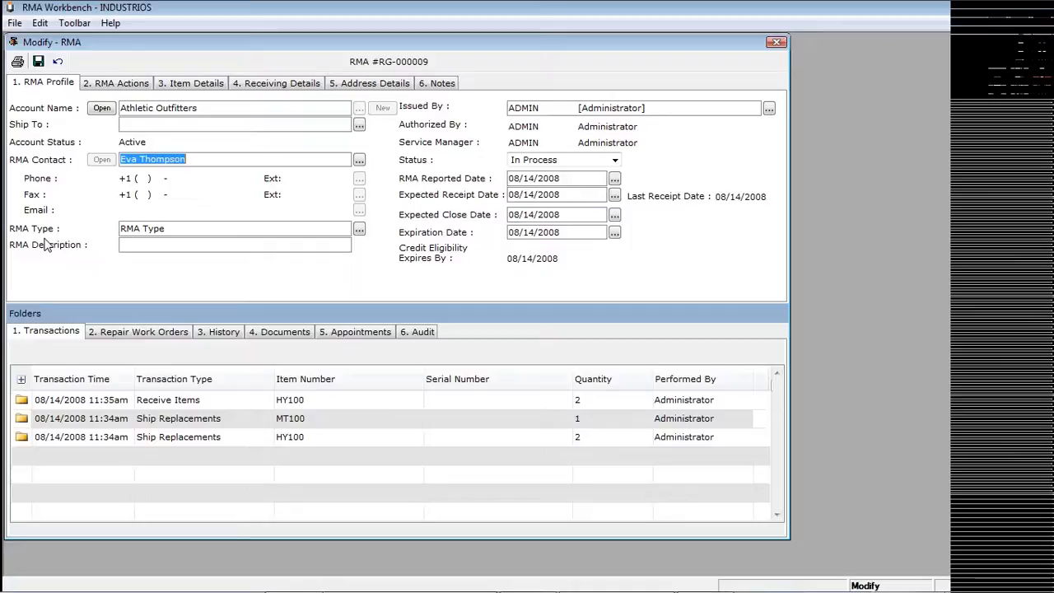
{"action": "key", "text": "Escape"}
{"action": "key", "text": "Escape"}
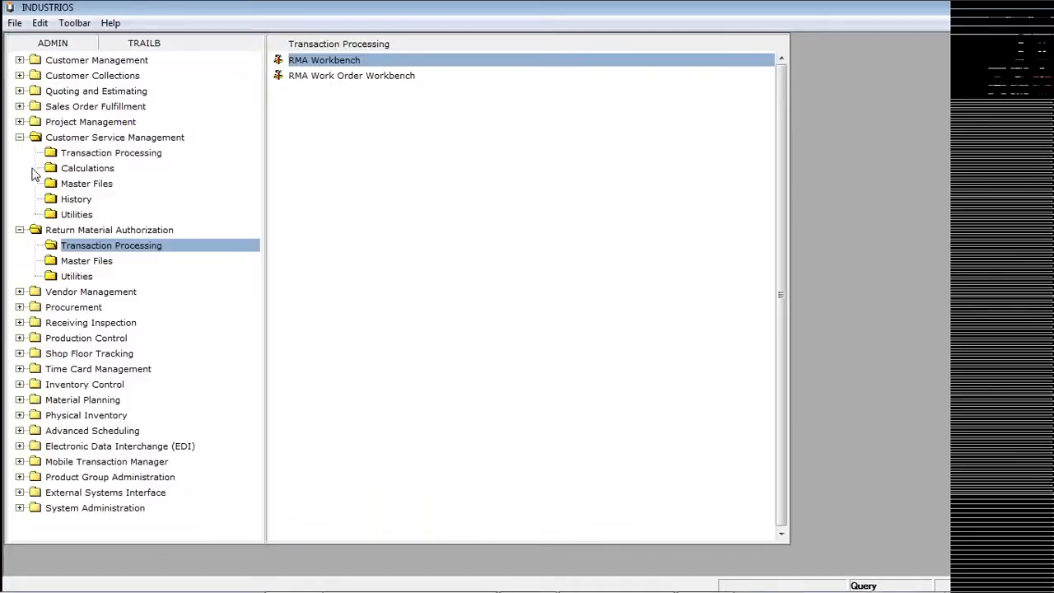
Collapse Customer Service Management and Return Material Authorization, and open the Purchase Price Analysis Workbench from Inventory Control's Purchase Price Analysis.
{"action": "left_click", "coordinate": [19, 136]}
{"action": "left_click", "coordinate": [20, 153]}
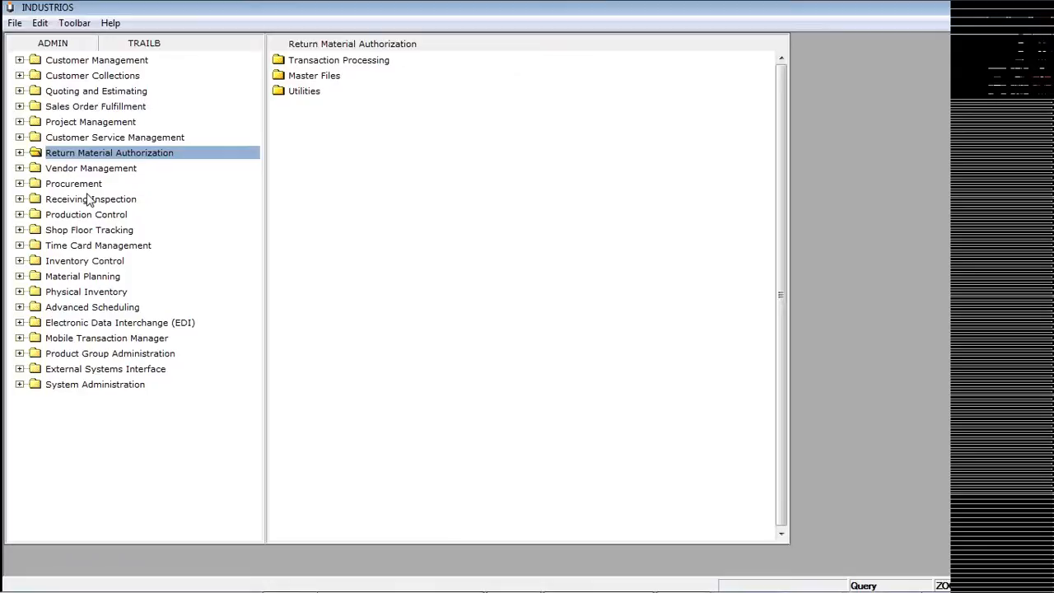
{"action": "double_click", "coordinate": [48, 262]}
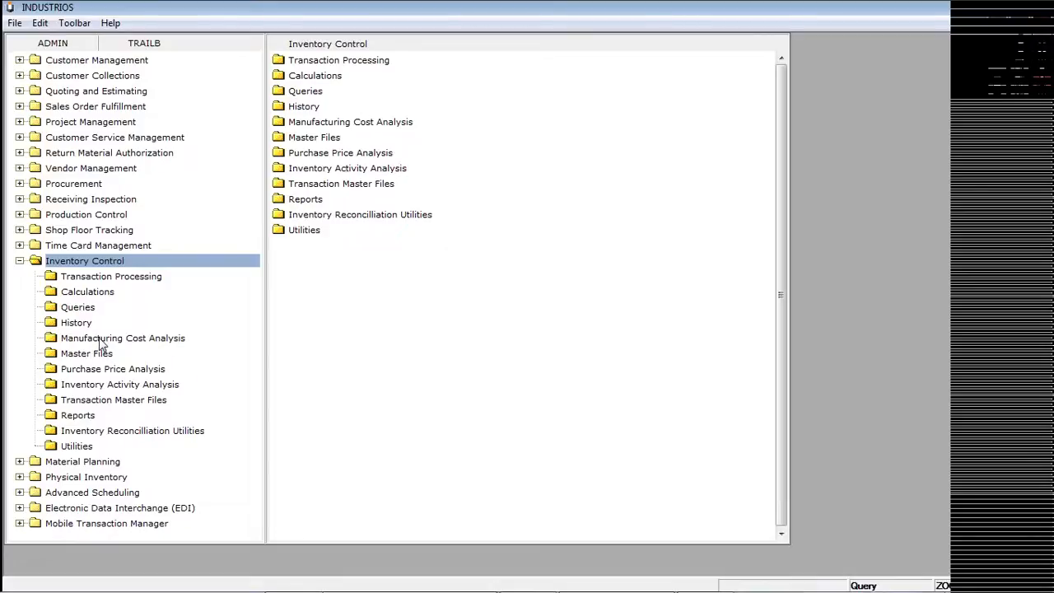
{"action": "left_click", "coordinate": [97, 375]}
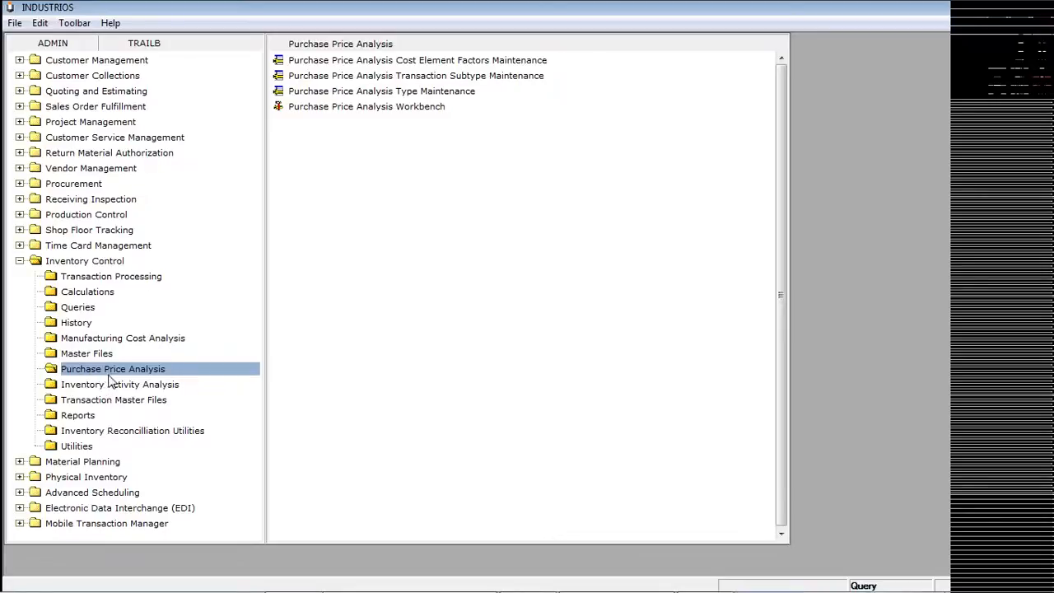
{"action": "double_click", "coordinate": [333, 107]}
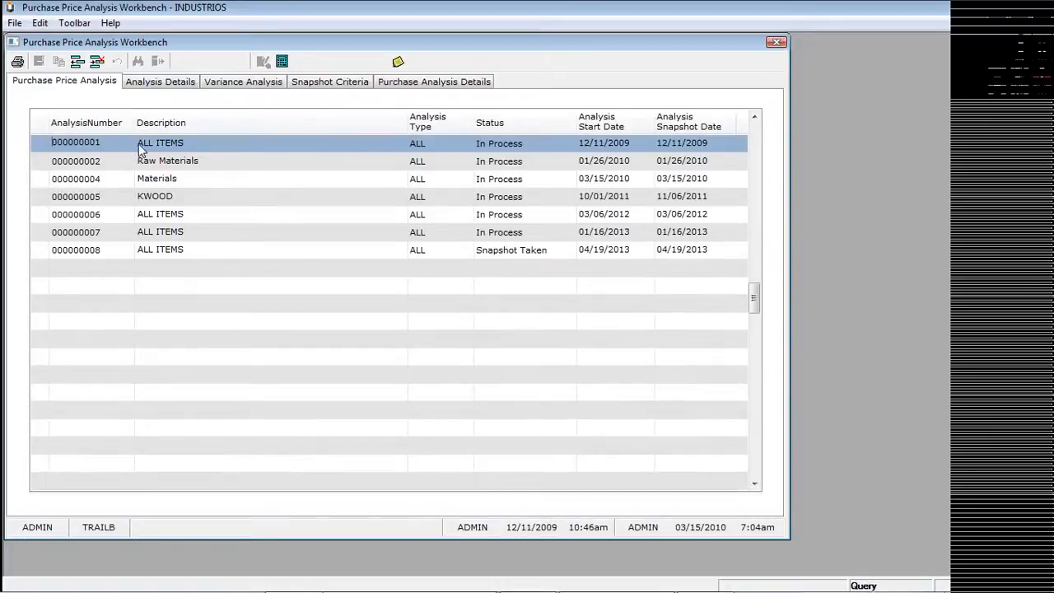
Examine the item costs and variances in the purchase analysis details of the ALL ITEMS analysis dated 04/19/2013.
{"action": "left_click", "coordinate": [145, 249]}
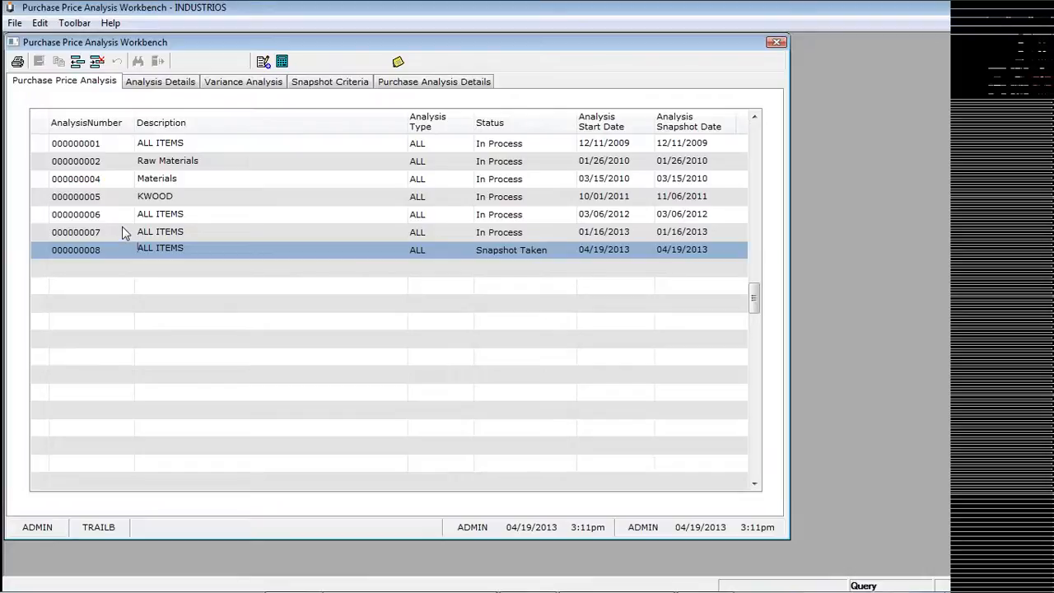
{"action": "left_click", "coordinate": [409, 82]}
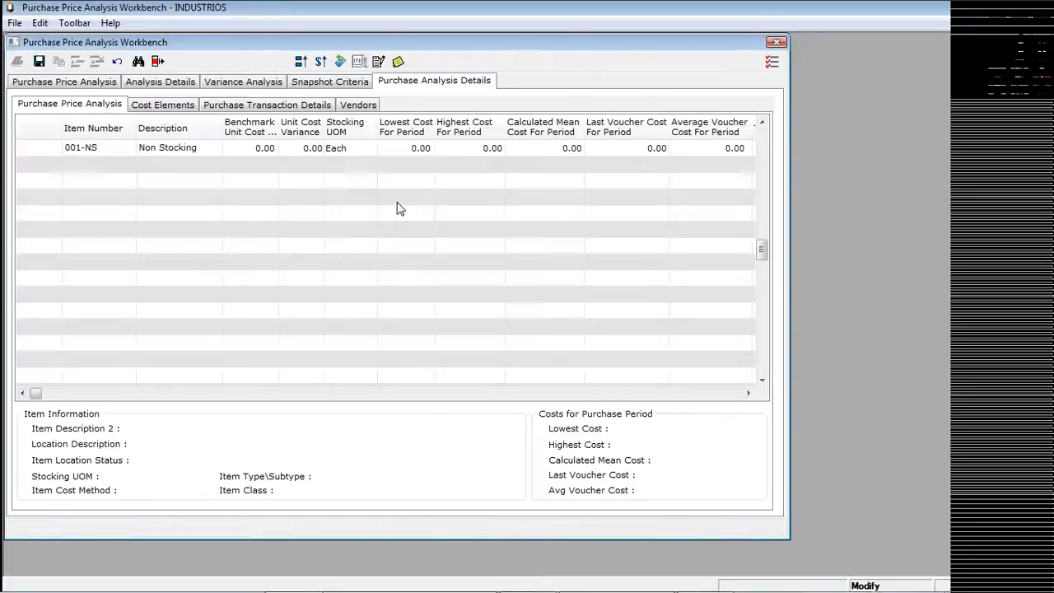
{"action": "left_click", "coordinate": [763, 360]}
{"action": "left_click", "coordinate": [764, 361]}
{"action": "left_click", "coordinate": [764, 361]}
{"action": "left_click", "coordinate": [764, 361]}
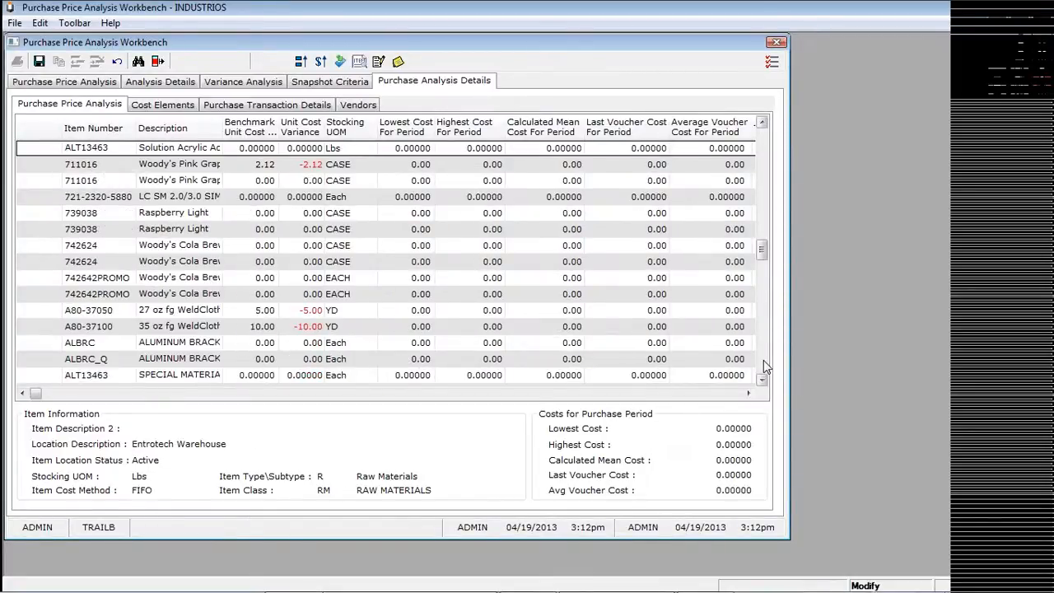
{"action": "left_click", "coordinate": [764, 360]}
{"action": "left_click", "coordinate": [765, 360]}
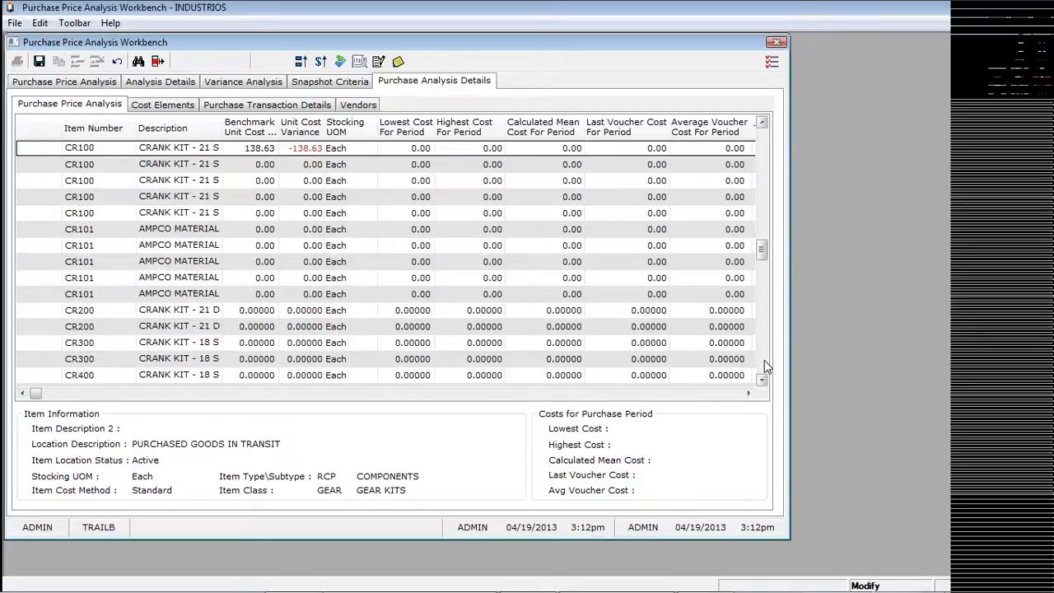
{"action": "left_click", "coordinate": [765, 360]}
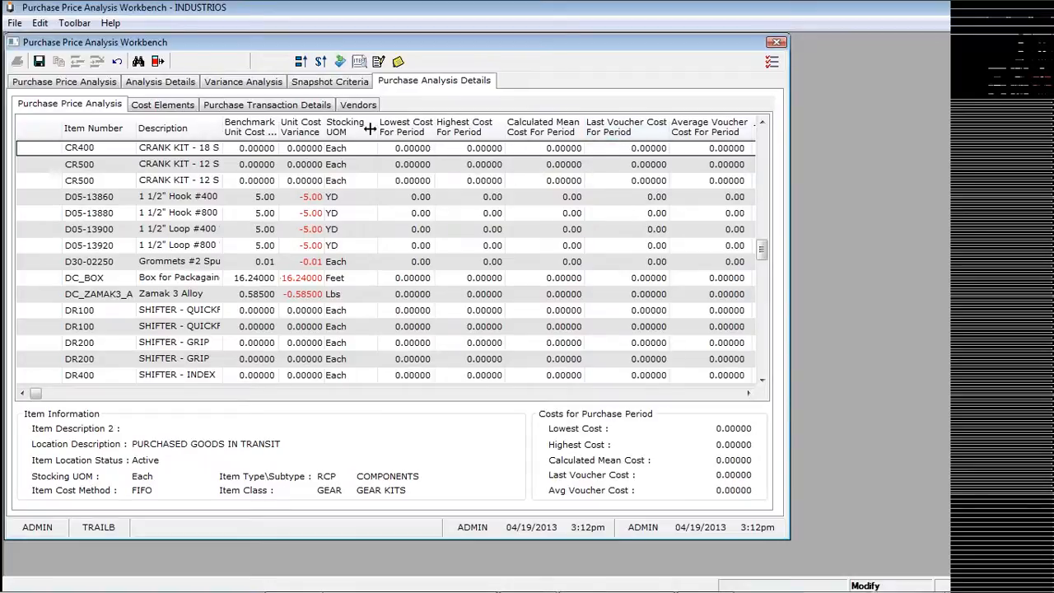
Examine the cost elements and revised material standard costs of the analysed items, and close the Purchase Price Analysis Workbench.
{"action": "left_click", "coordinate": [187, 108]}
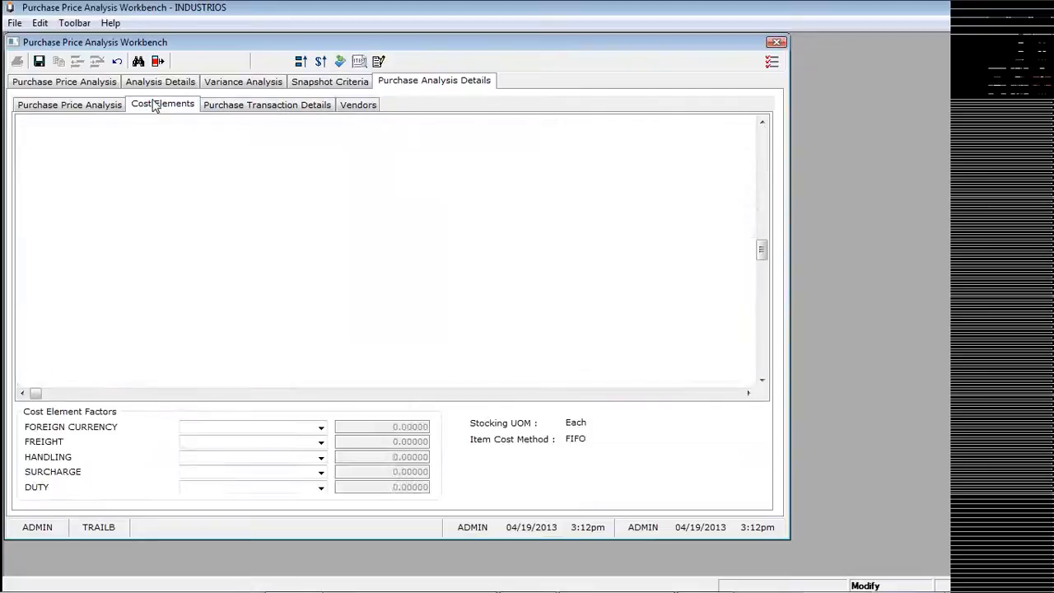
{"action": "left_click", "coordinate": [369, 153]}
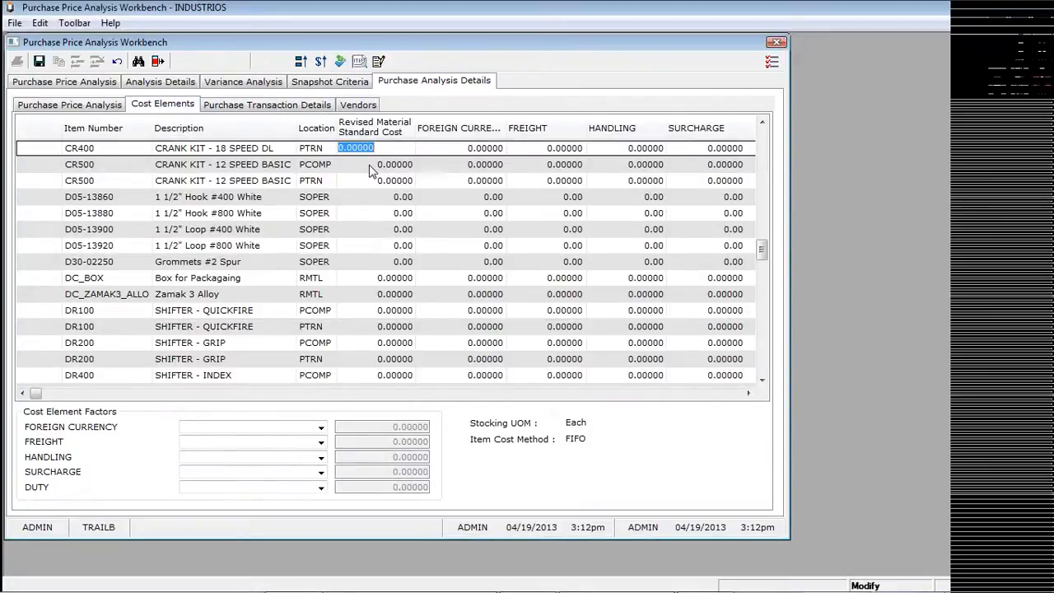
{"action": "left_click", "coordinate": [369, 169]}
{"action": "left_click", "coordinate": [369, 185]}
{"action": "left_click", "coordinate": [368, 202]}
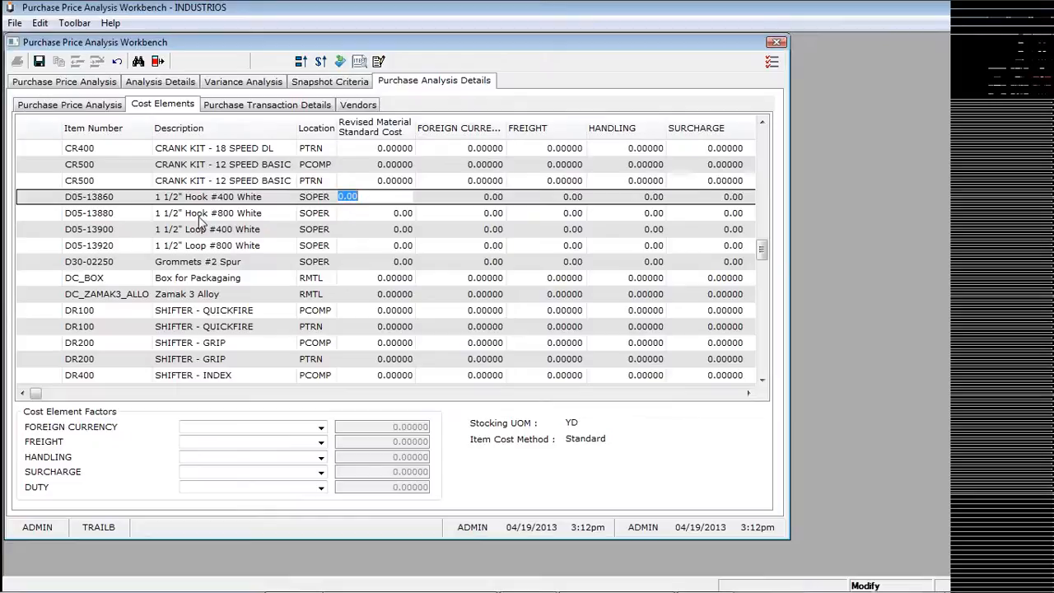
{"action": "left_click", "coordinate": [52, 81]}
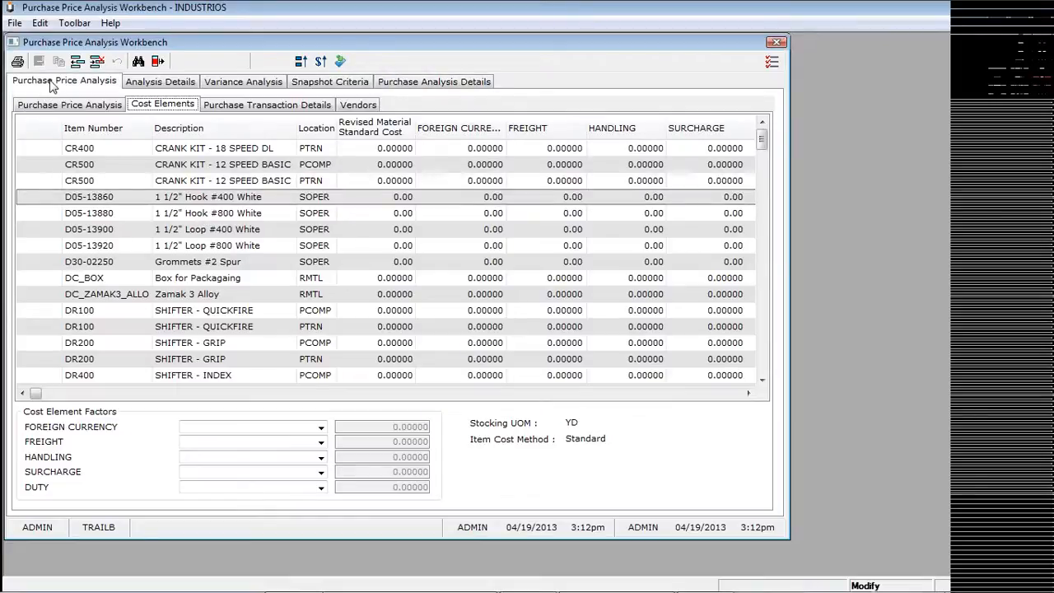
{"action": "key", "text": "ctrl+F4"}
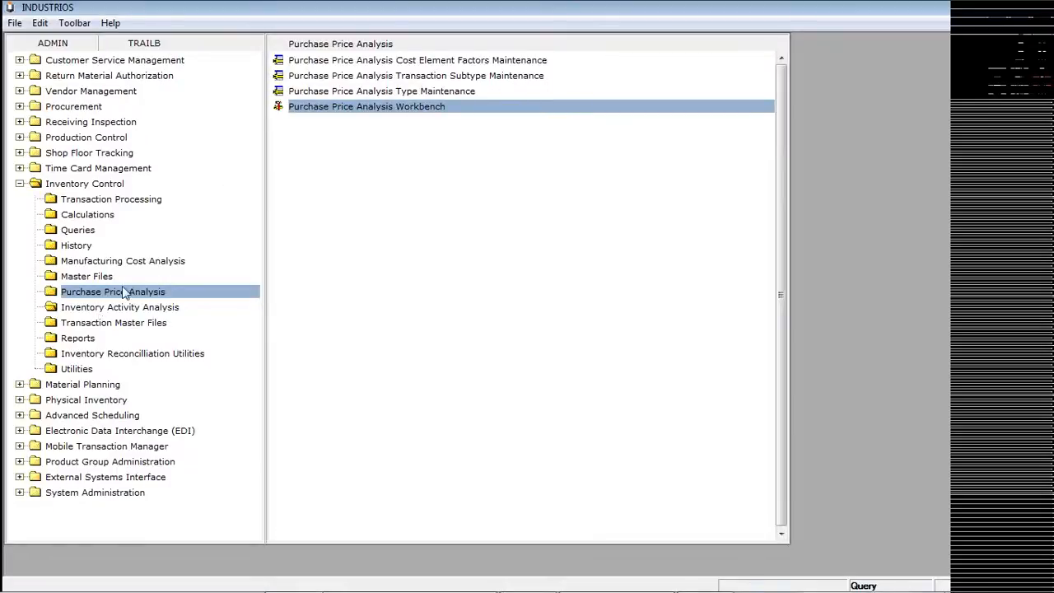
Open the Inventory Activity Analysis Workbench and select the Sample Excess parameter set for printing the Excess Inventory Analysis Report.
{"action": "left_click", "coordinate": [119, 307]}
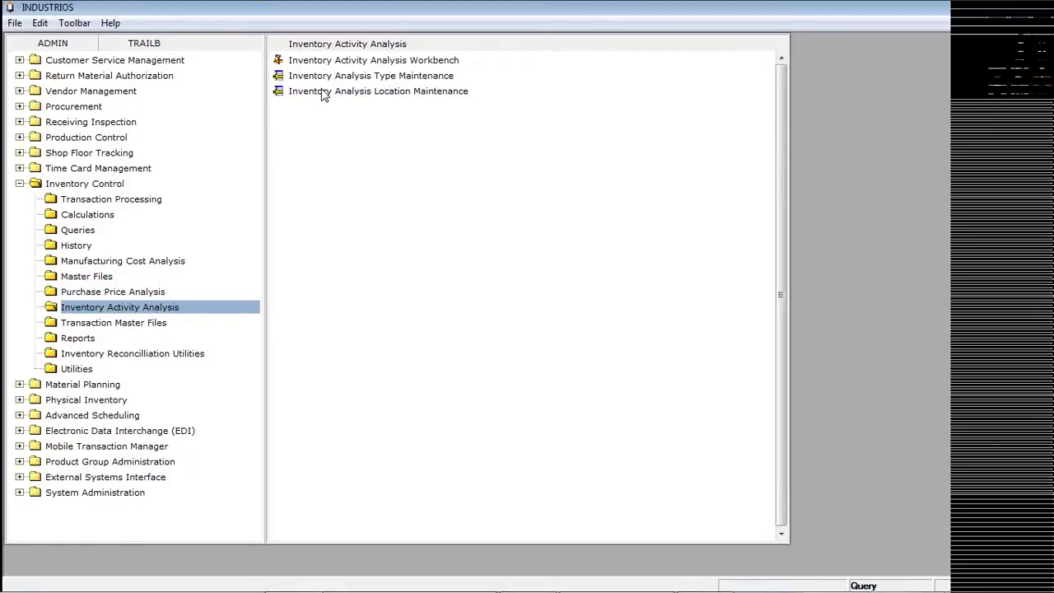
{"action": "double_click", "coordinate": [335, 67]}
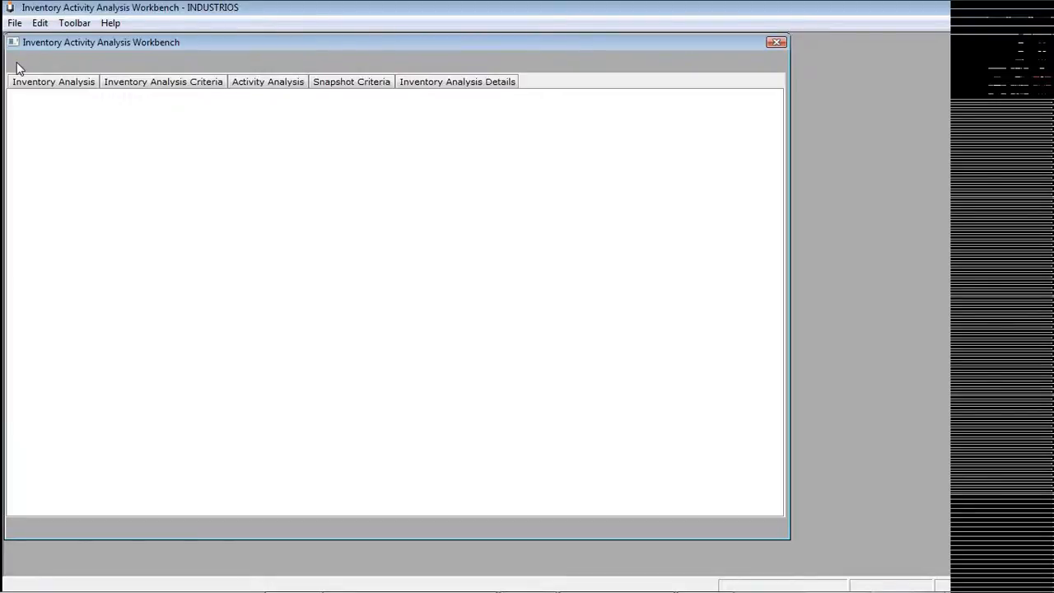
{"action": "left_click", "coordinate": [17, 63]}
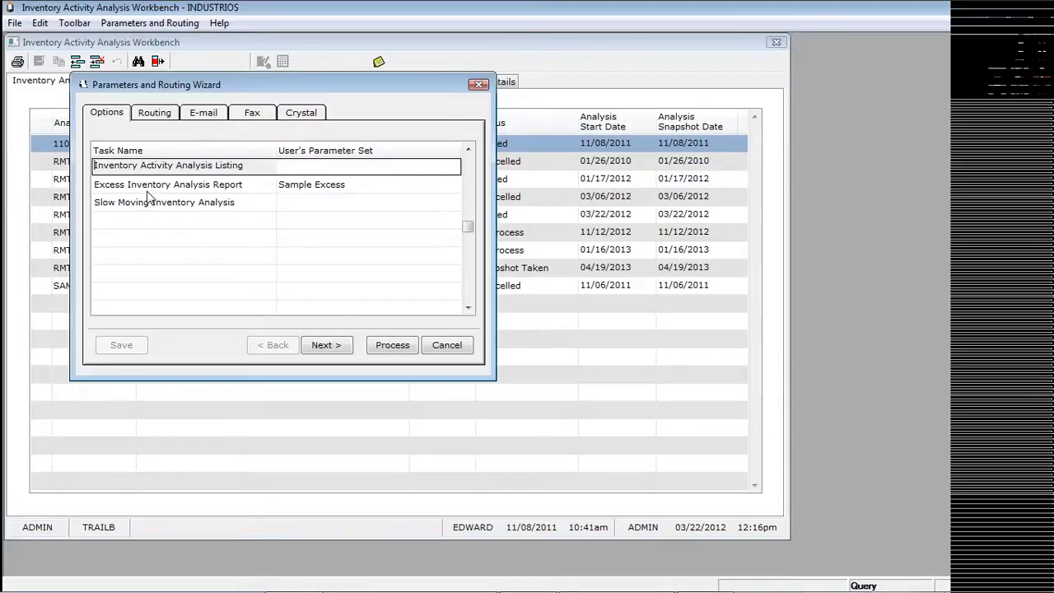
{"action": "left_click", "coordinate": [289, 186]}
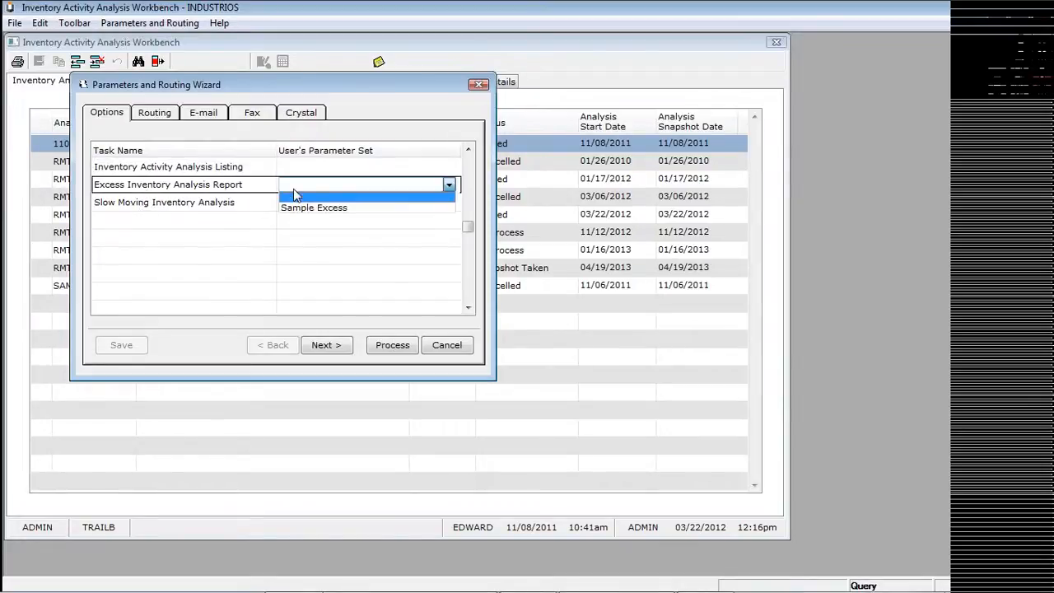
{"action": "key", "text": "Down"}
{"action": "key", "text": "Return"}
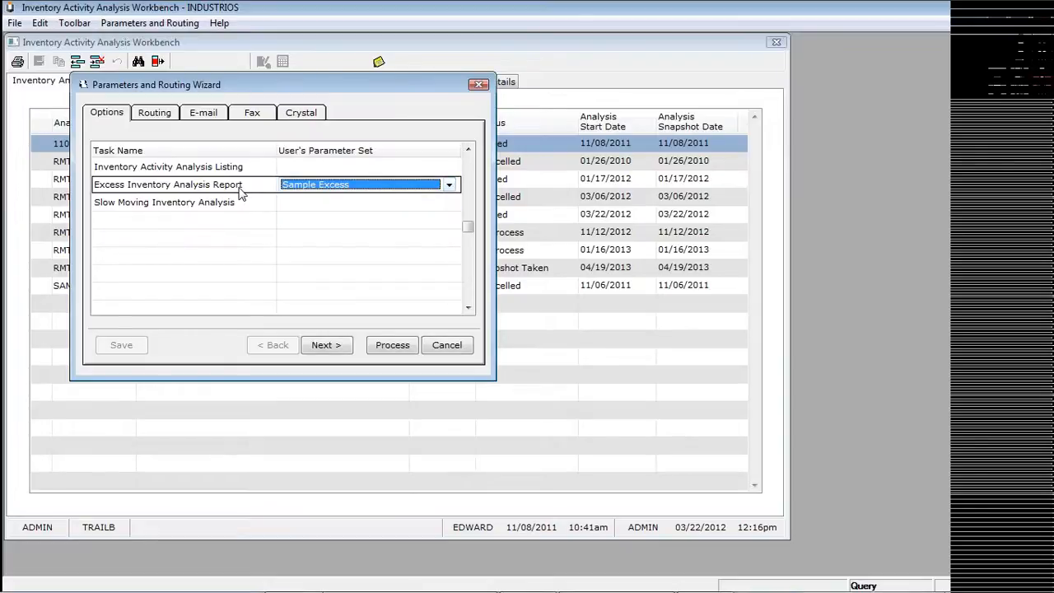
Close the report wizard and the Inventory Activity Analysis Workbench, collapse Inventory Control, and select the Production Control module.
{"action": "left_click", "coordinate": [480, 85]}
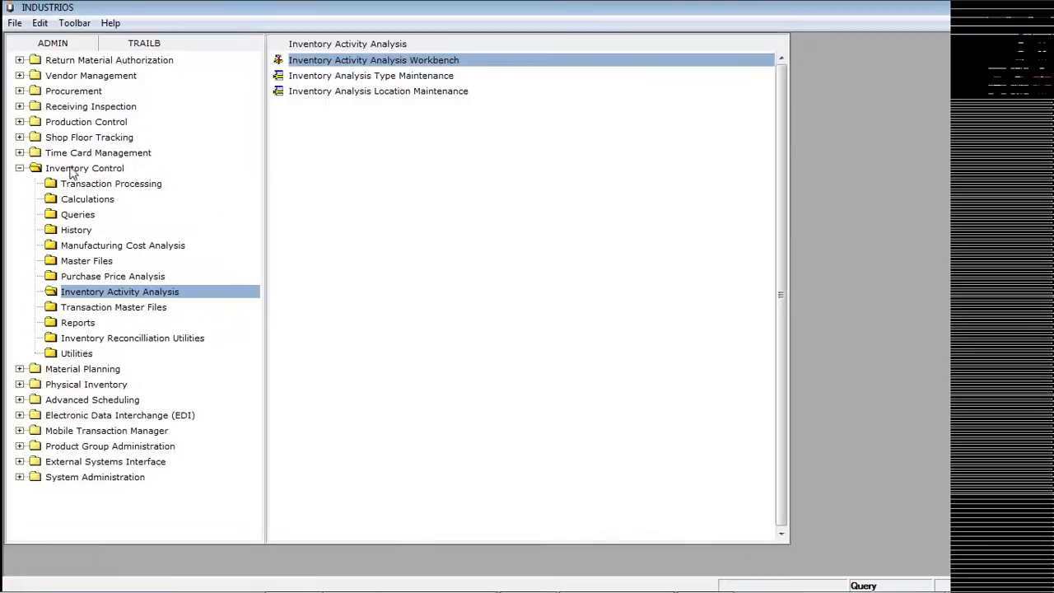
{"action": "left_click", "coordinate": [19, 170]}
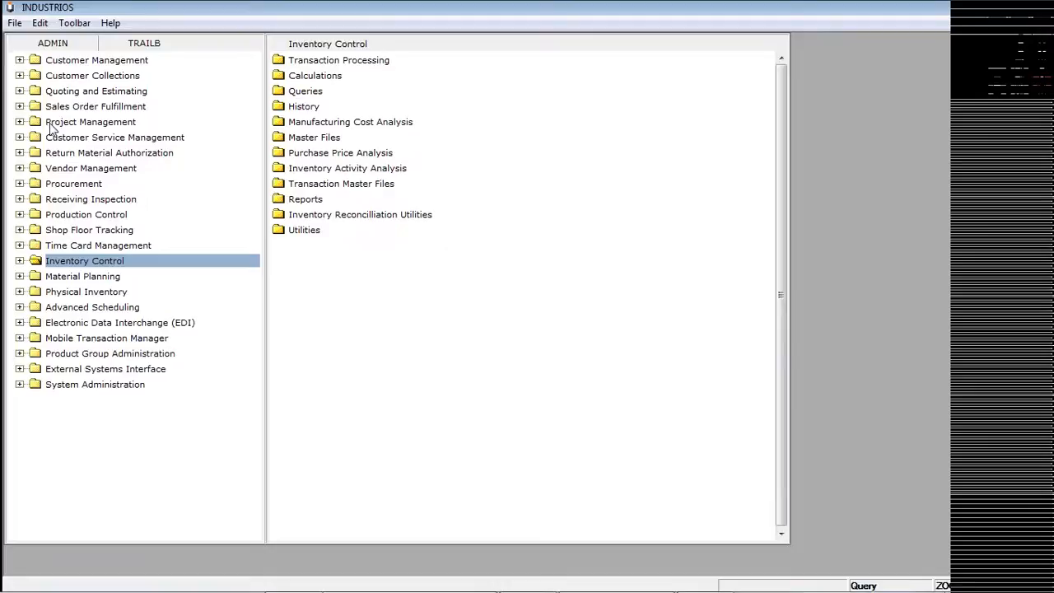
{"action": "key", "text": "Up"}
{"action": "key", "text": "Up"}
{"action": "key", "text": "Up"}
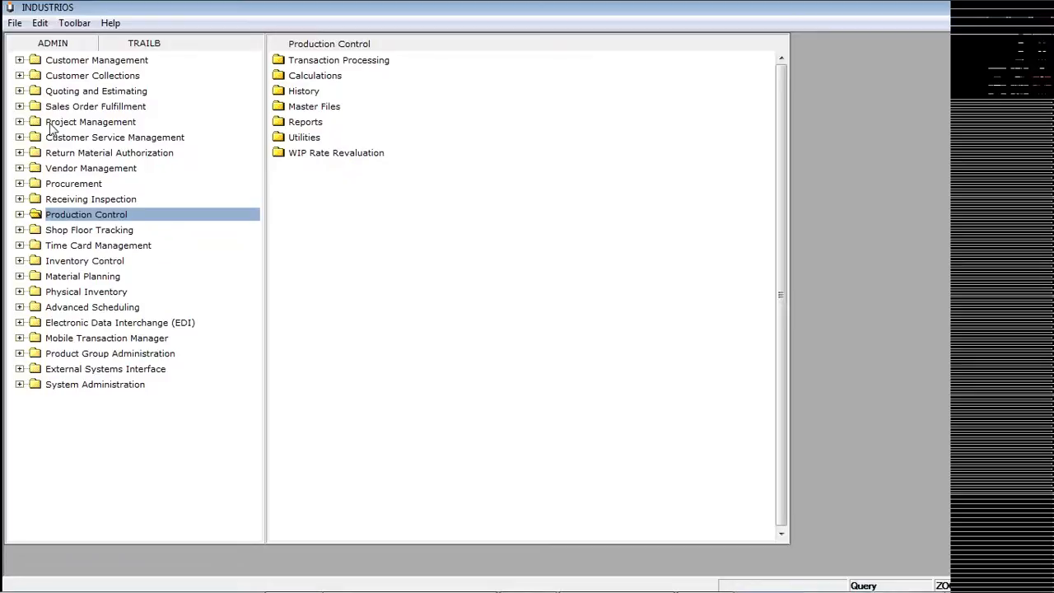
Open Process Plan Maintenance from the Master Files of Production Control.
{"action": "left_click", "coordinate": [20, 214]}
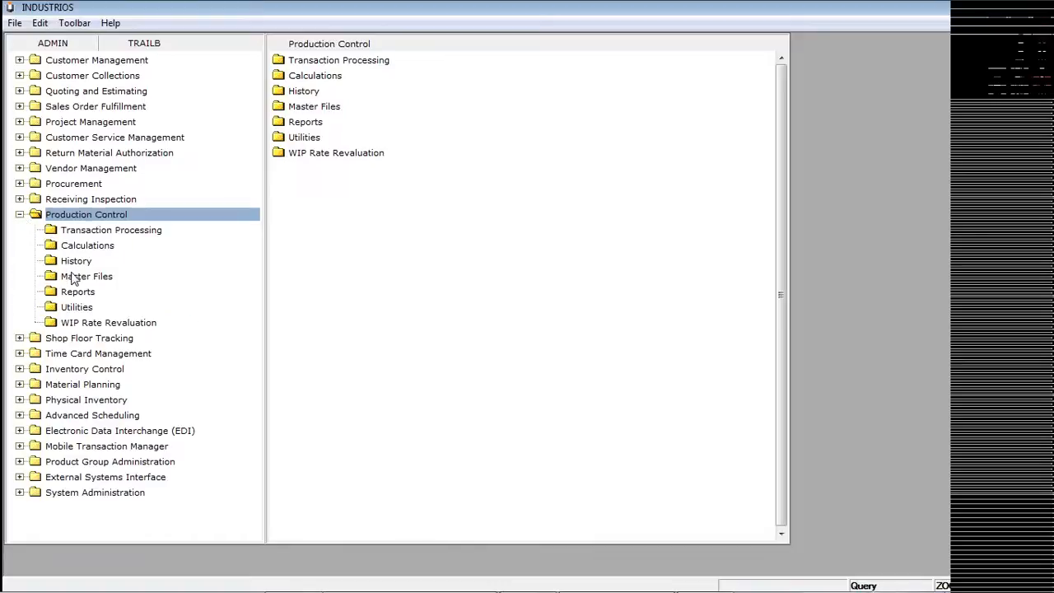
{"action": "left_click", "coordinate": [74, 277]}
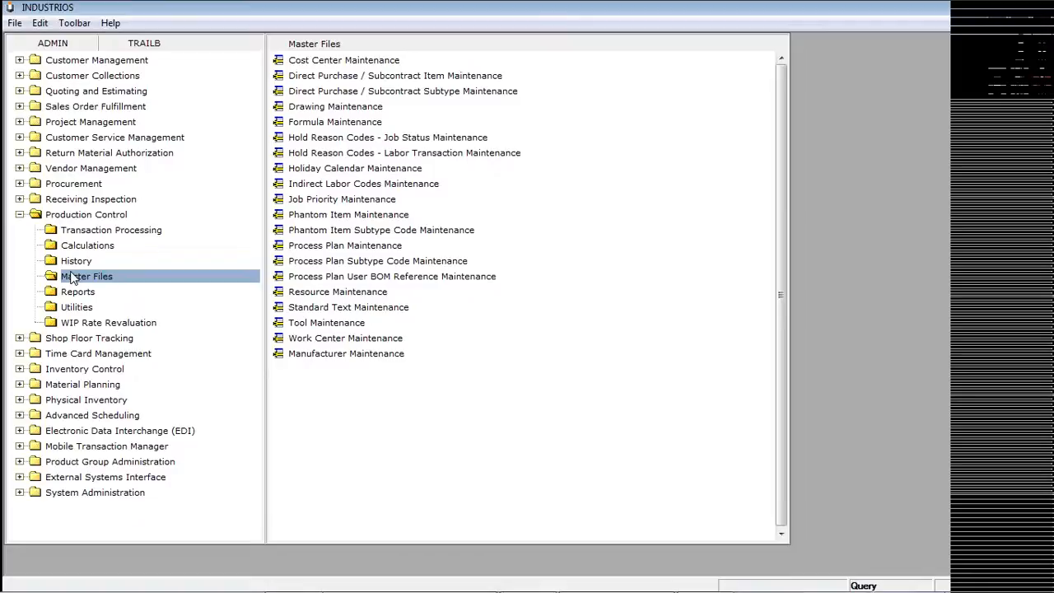
{"action": "left_click", "coordinate": [309, 247]}
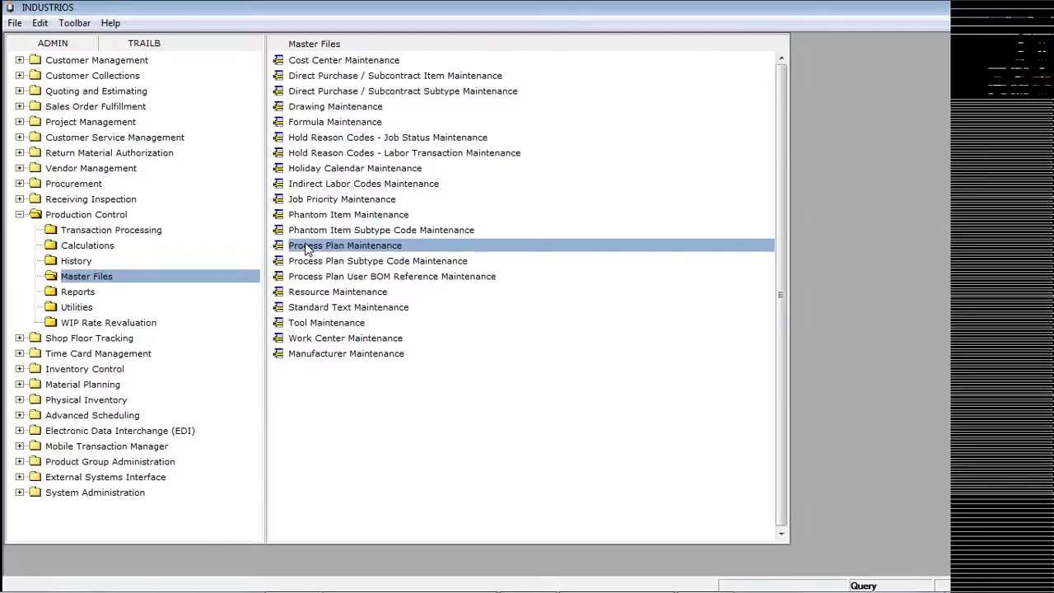
{"action": "double_click", "coordinate": [305, 245]}
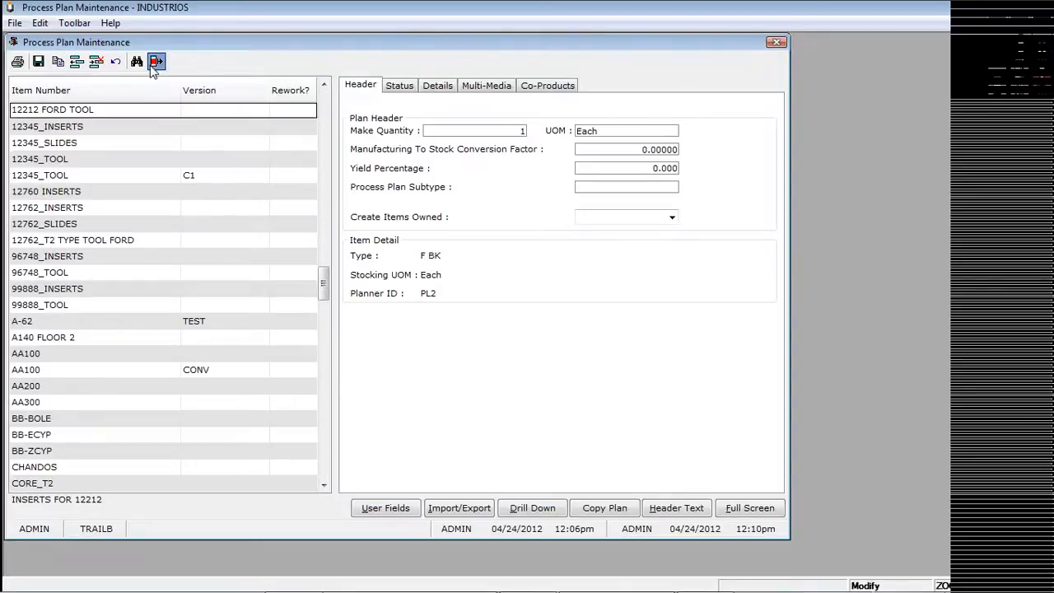
Limit the process plan list to item MT100 by looking up its item number in the range selection.
{"action": "left_click", "coordinate": [157, 62]}
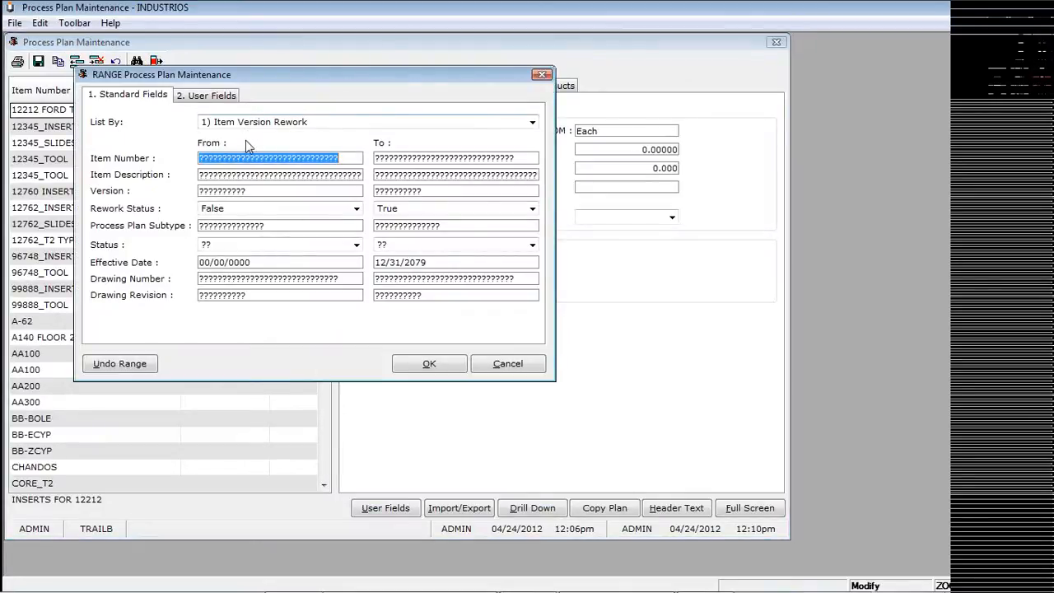
{"action": "key", "text": "F2"}
{"action": "type", "text": "mt"}
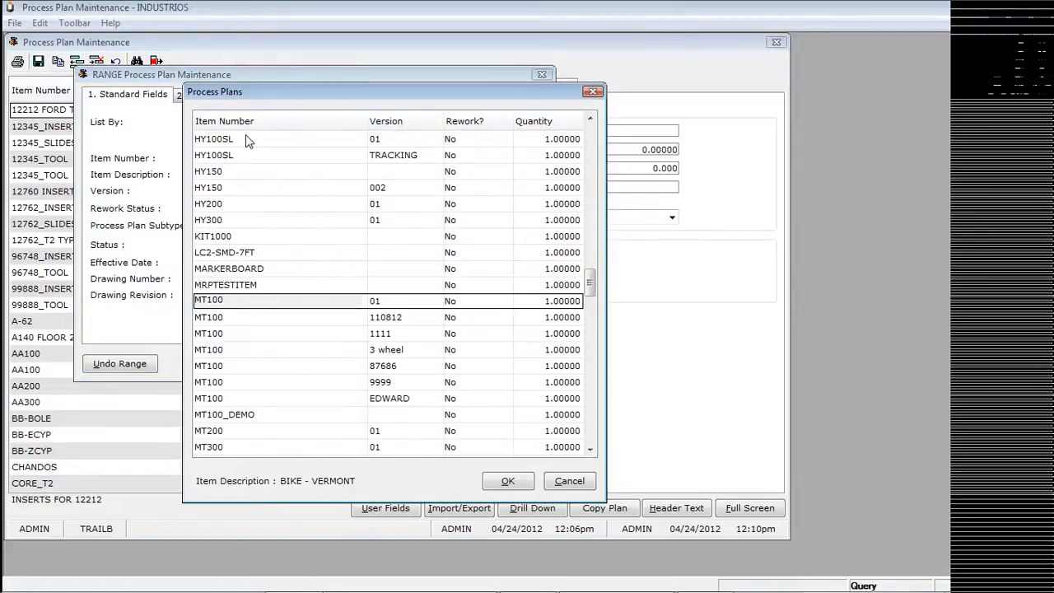
{"action": "key", "text": "Return"}
{"action": "key", "text": "Return"}
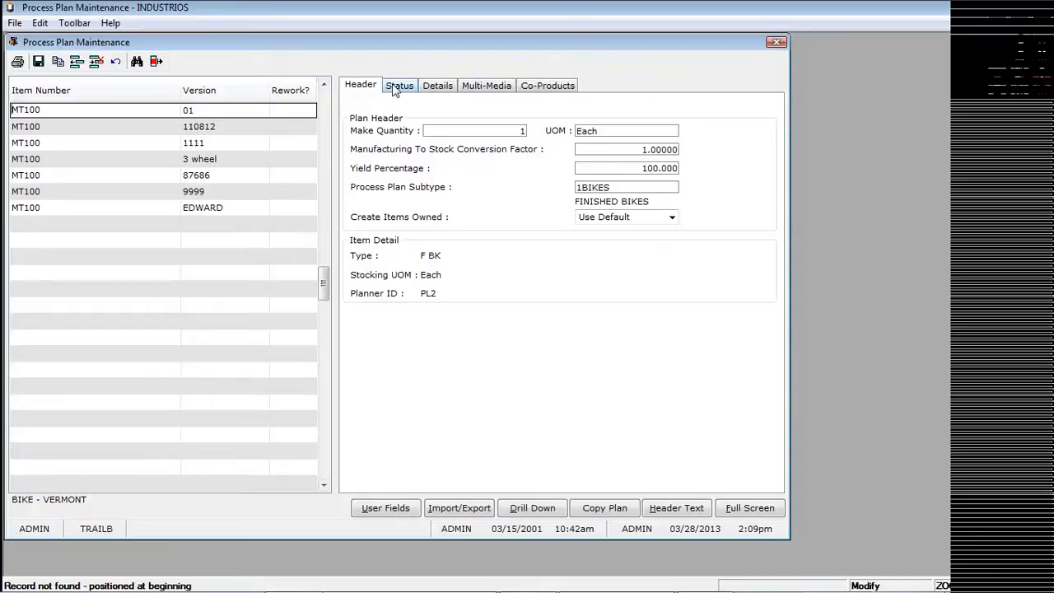
Compare the plan status and effective date of MT100 versions 110812 and 01, and return to the header of version 110812.
{"action": "left_click", "coordinate": [208, 128]}
{"action": "left_click", "coordinate": [397, 88]}
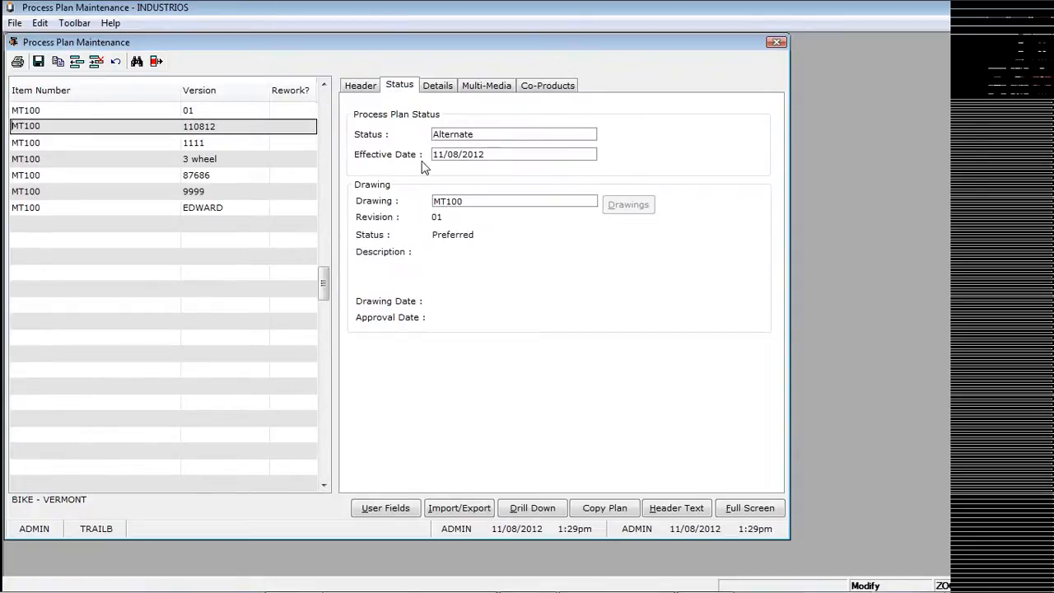
{"action": "left_click", "coordinate": [214, 113]}
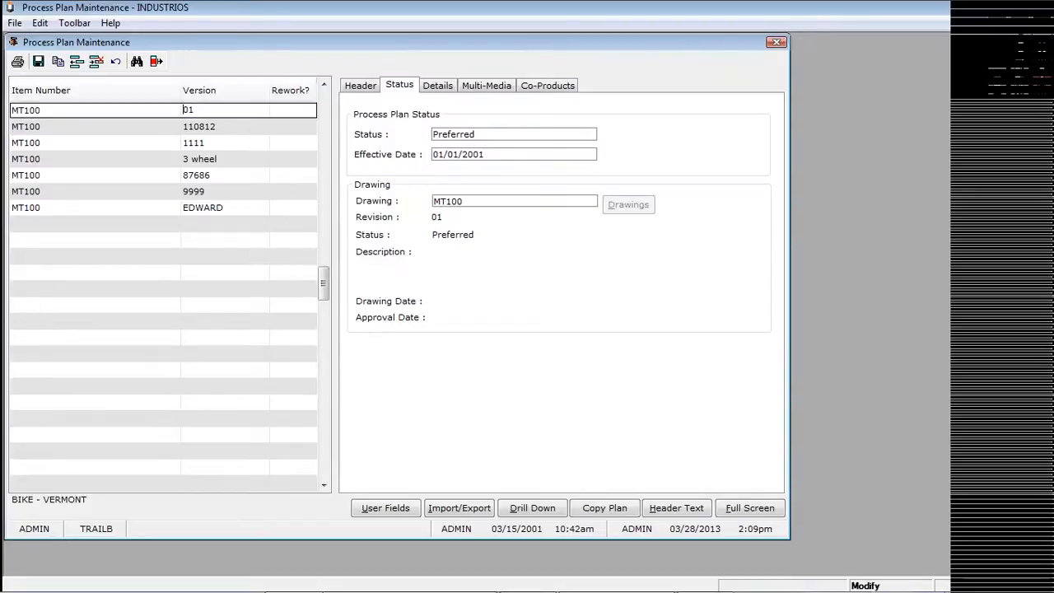
{"action": "left_click", "coordinate": [215, 129]}
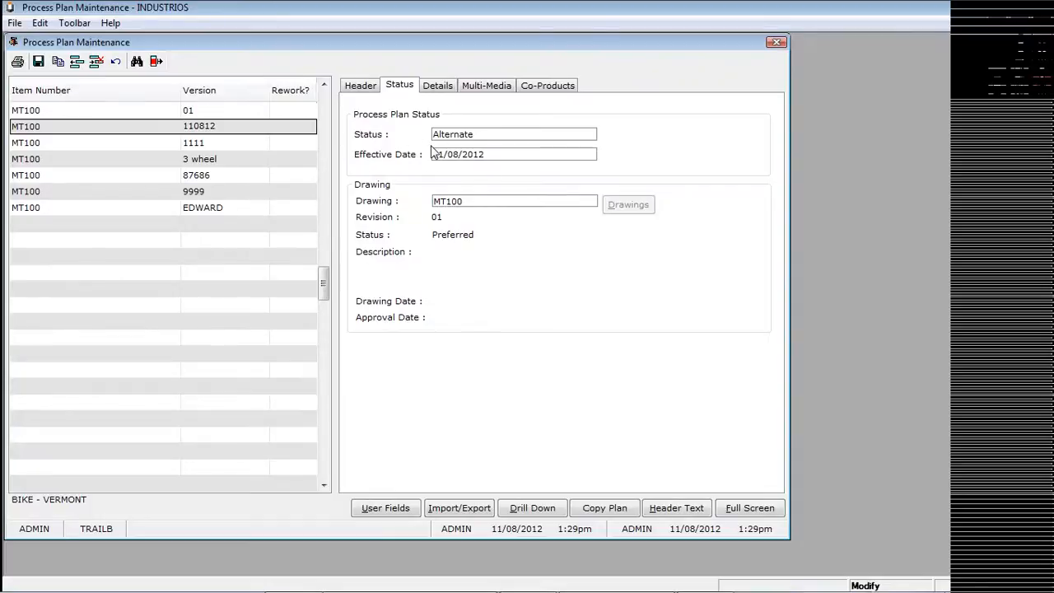
{"action": "left_click", "coordinate": [355, 88]}
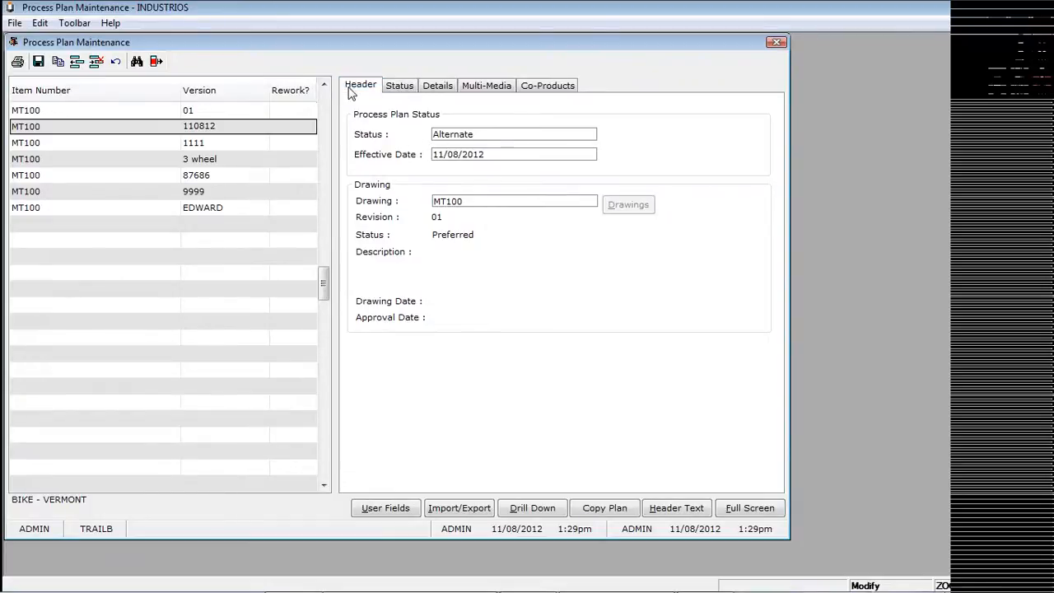
Open the full-screen plan of MT100 version 110812 and resize the sequence columns to fit Setup Hours and Runtime.
{"action": "left_click", "coordinate": [750, 507]}
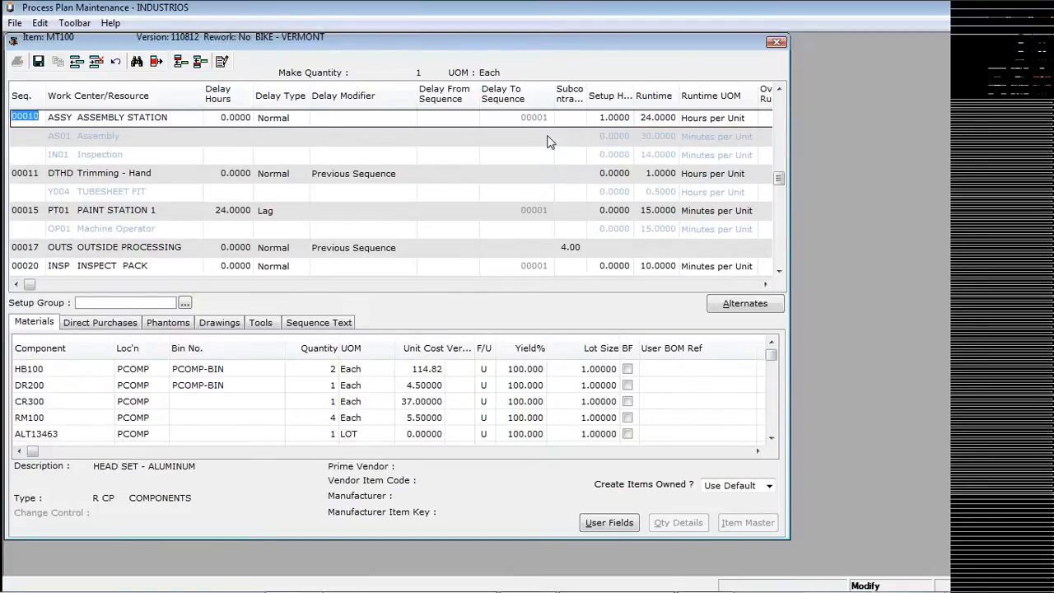
{"action": "double_click", "coordinate": [635, 92]}
{"action": "left_click_drag", "start_coordinate": [586, 92], "coordinate": [517, 93]}
{"action": "double_click", "coordinate": [539, 96]}
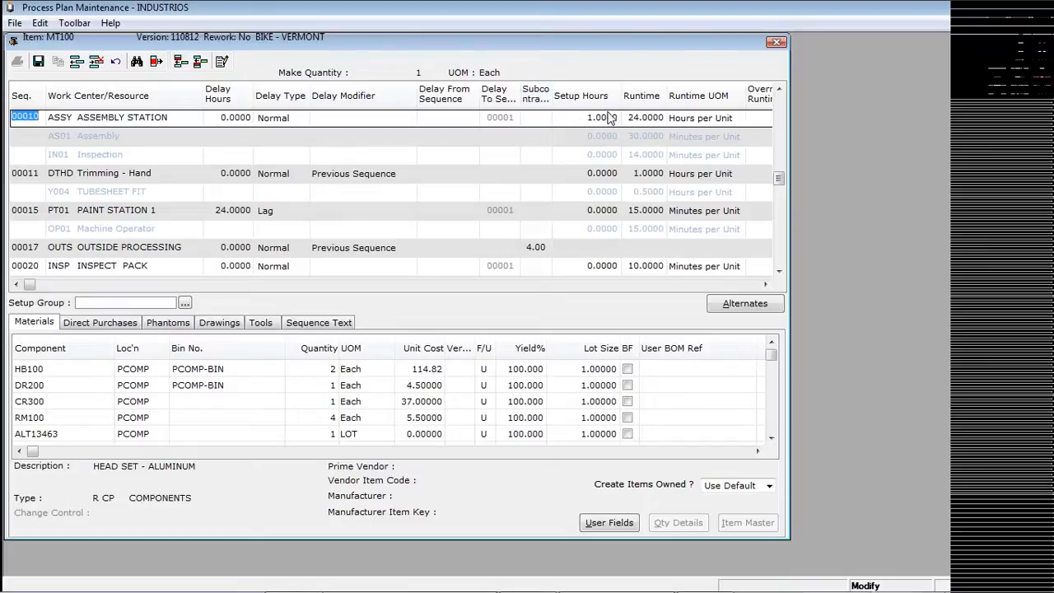
Pick Hours per Unit as the ASSEMBLY STATION runtime UOM and Normal as the delay type of the Trimming - Hand sequence.
{"action": "left_click", "coordinate": [682, 122]}
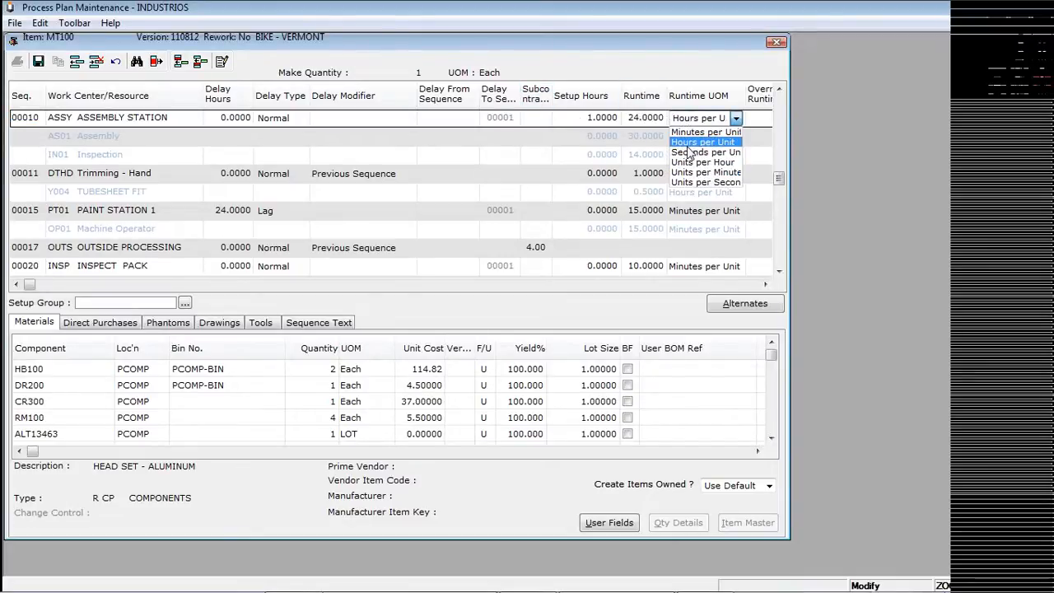
{"action": "left_click", "coordinate": [688, 142]}
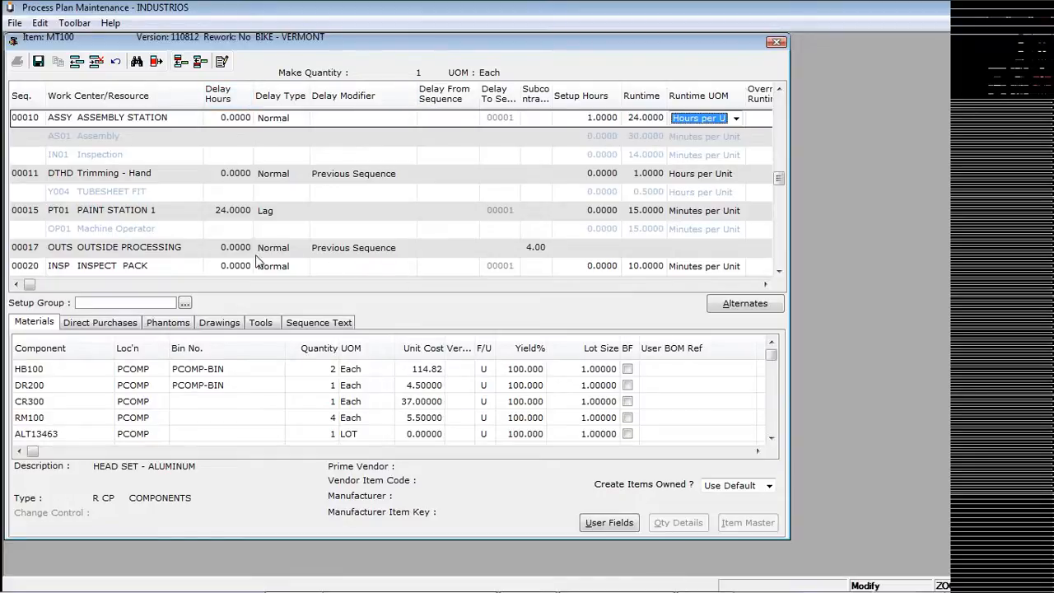
{"action": "left_click", "coordinate": [290, 176]}
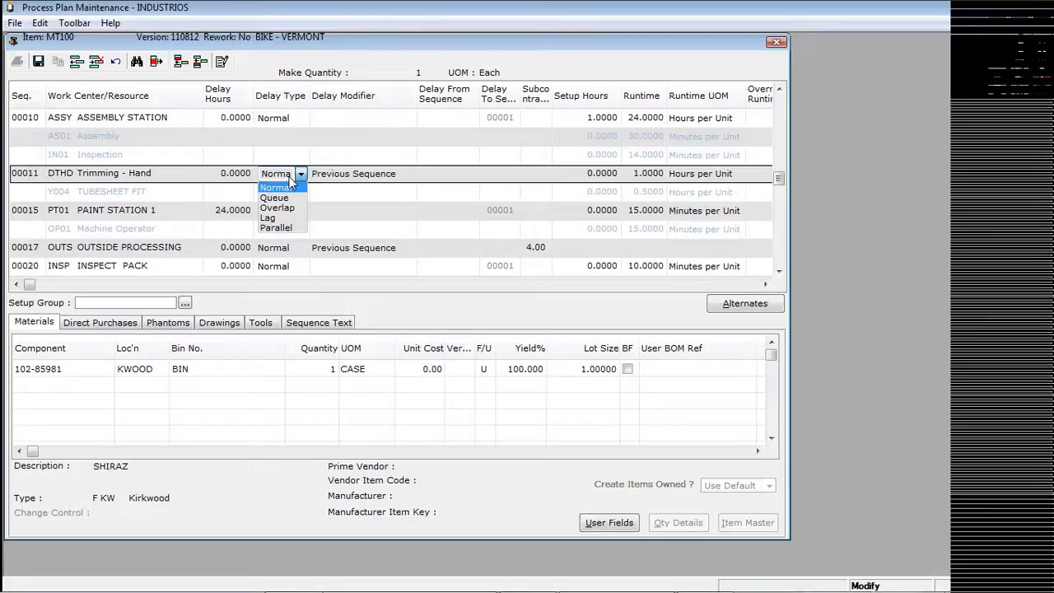
{"action": "left_click", "coordinate": [280, 187]}
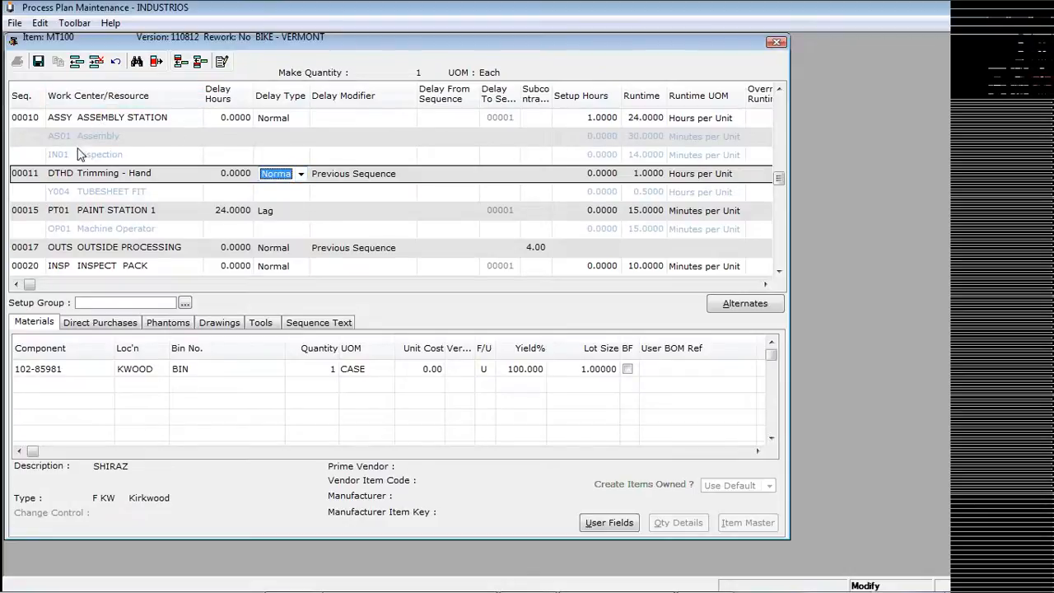
Examine the Trimming - Hand, PAINT STATION 1 and OUTSIDE PROCESSING sequences, including the outside processing's subcontracts and subcontract WIP items.
{"action": "left_click", "coordinate": [64, 174]}
{"action": "left_click", "coordinate": [61, 210]}
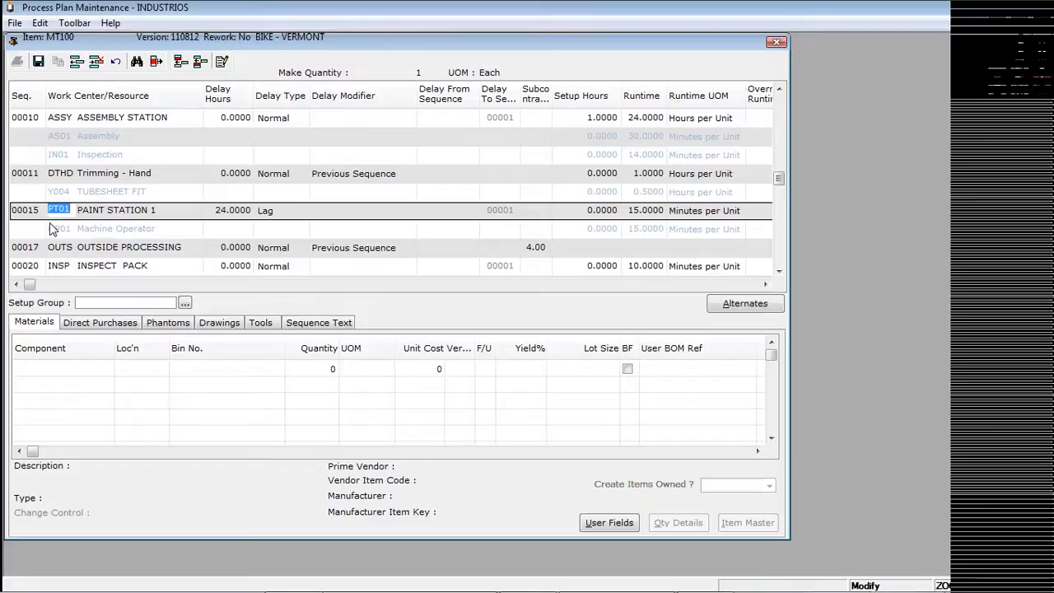
{"action": "left_click", "coordinate": [58, 249]}
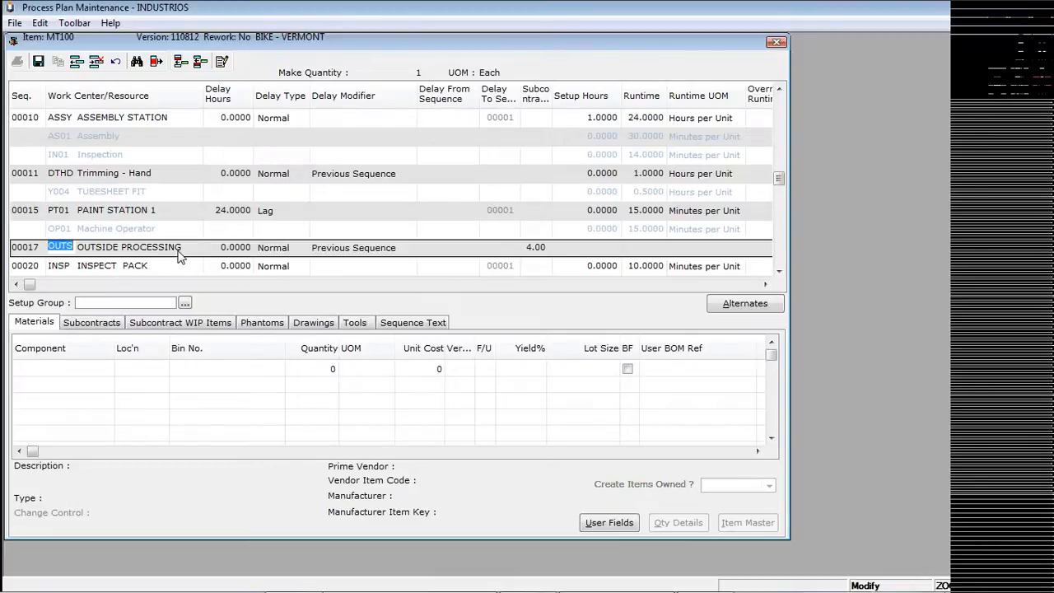
{"action": "left_click", "coordinate": [100, 328]}
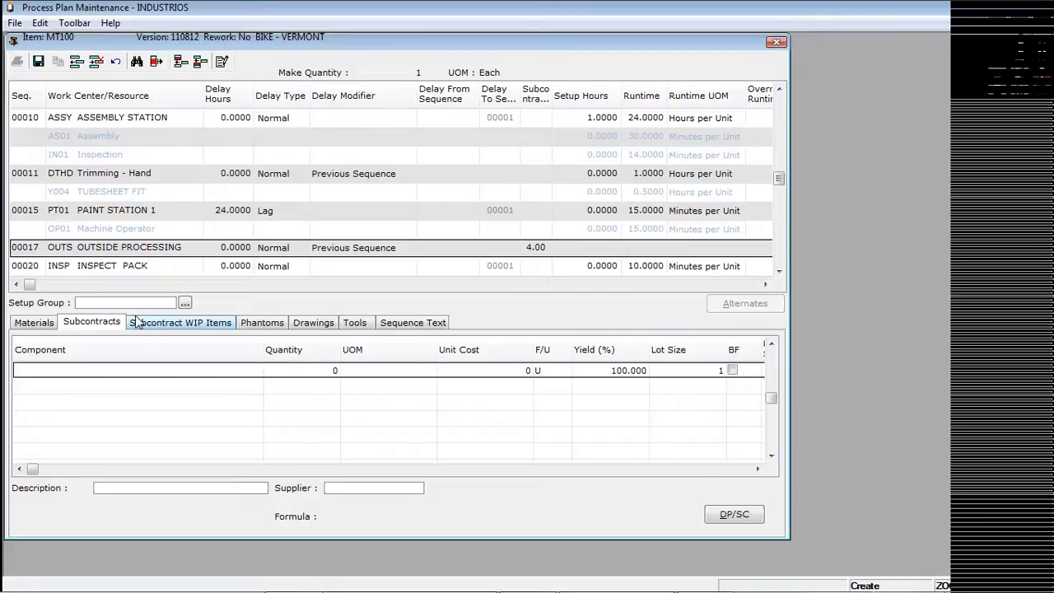
{"action": "left_click", "coordinate": [153, 323]}
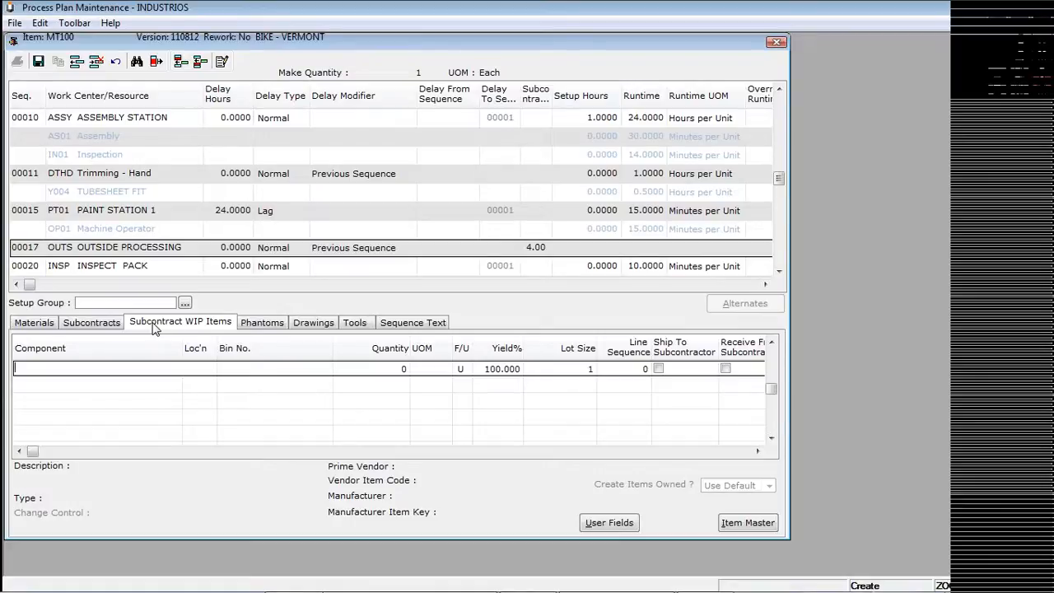
Close the full-screen plan and Process Plan Maintenance, and collapse Production Control.
{"action": "key", "text": "Escape"}
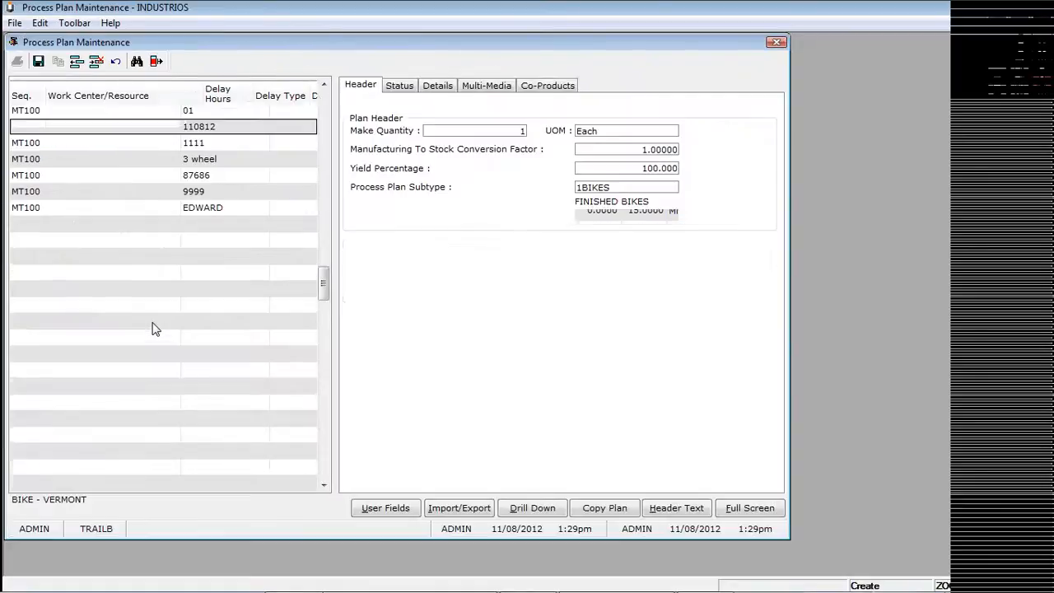
{"action": "key", "text": "Escape"}
{"action": "left_click", "coordinate": [534, 326]}
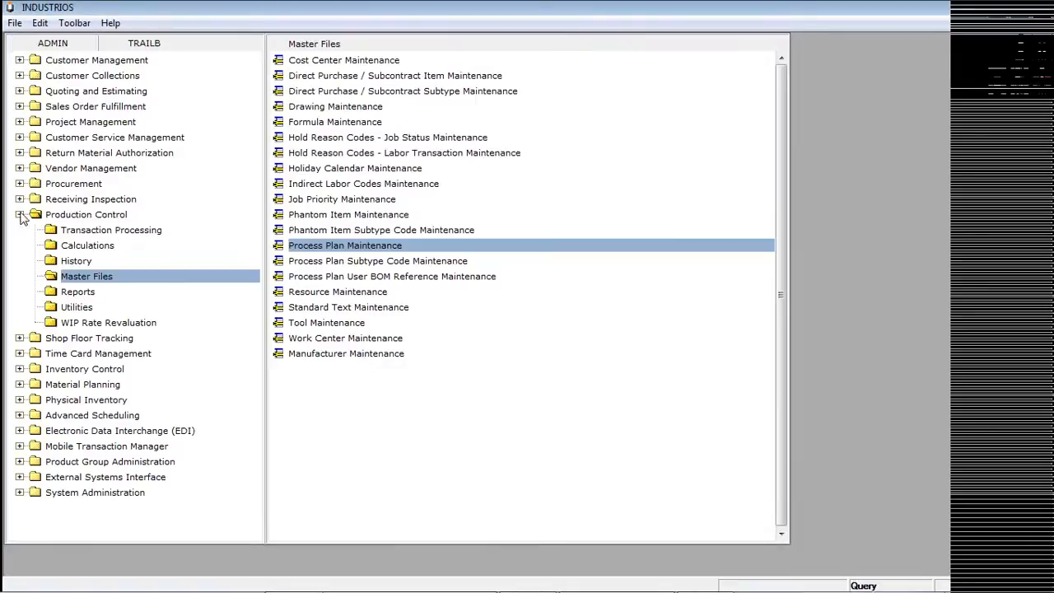
{"action": "left_click", "coordinate": [19, 214]}
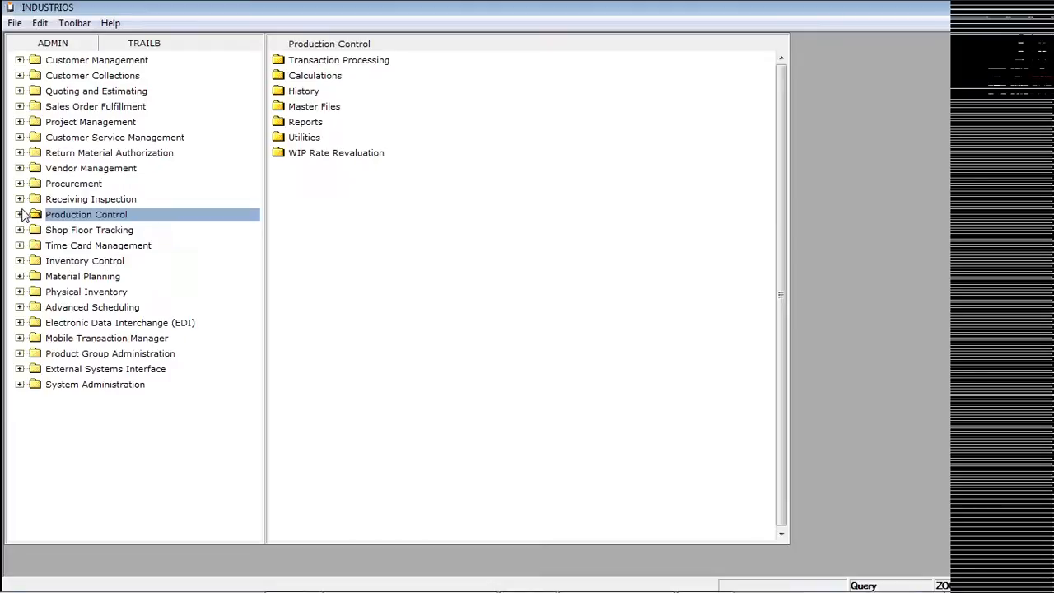
Switch to the View Employee Attendance window of INDUSTRIOS.
{"action": "key", "text": "alt+Tab"}
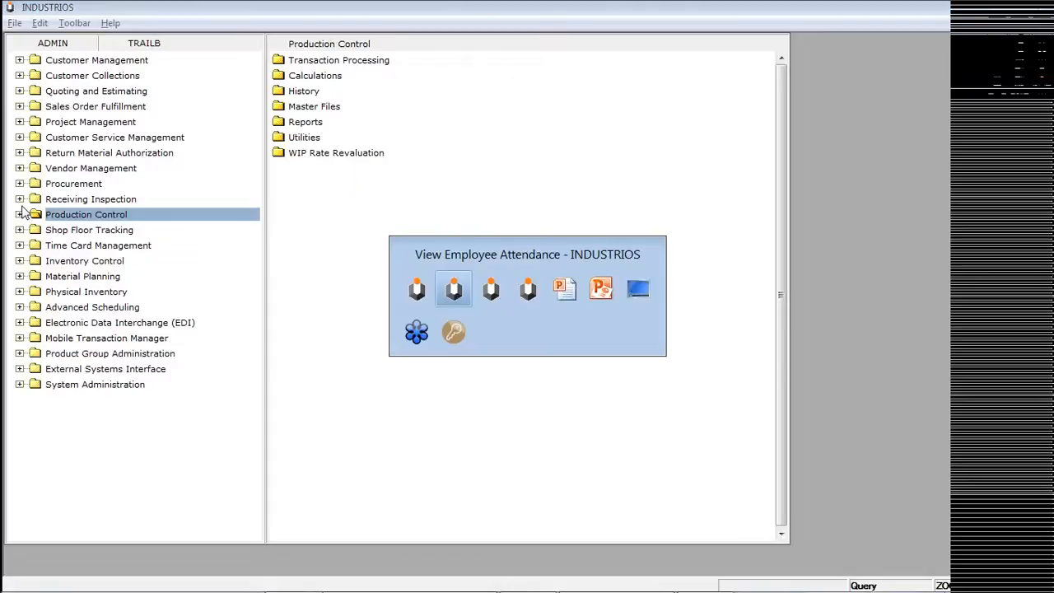